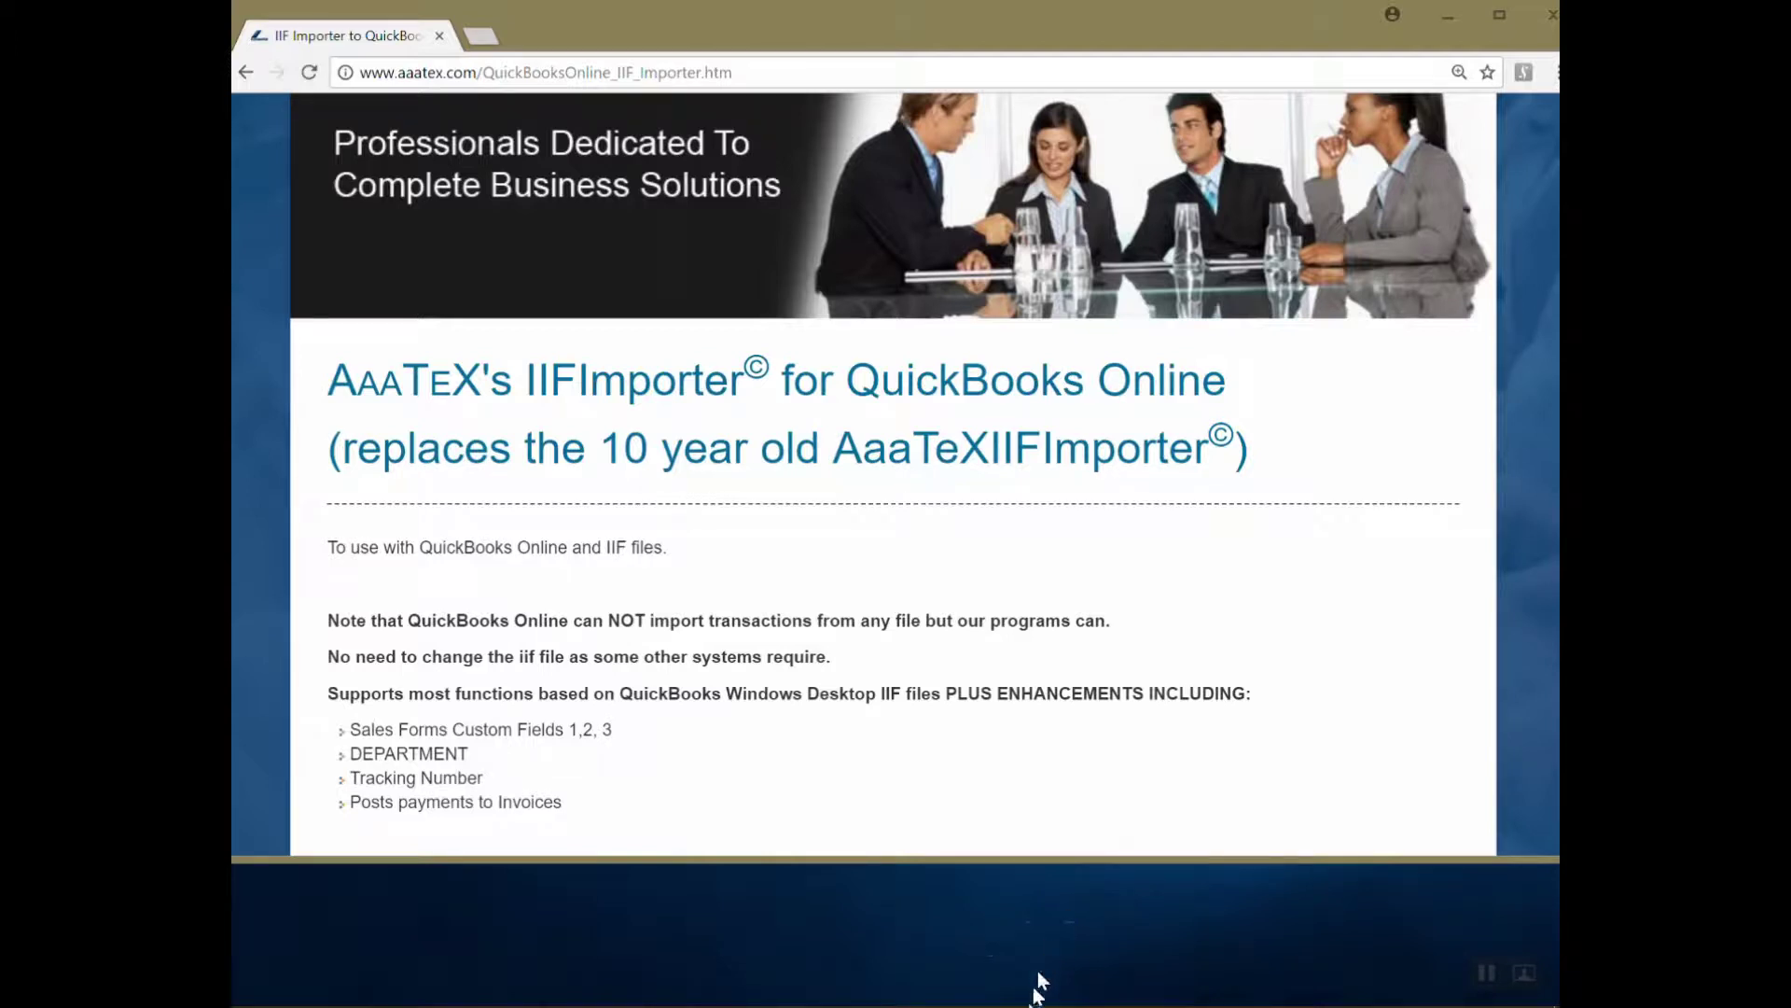
Step: In the sample IIF spreadsheet, highlight the invoice's TRNS and ENDTRNS lines and its INVOICE type cells
{"action": "mouse_move", "coordinate": [1035, 998]}
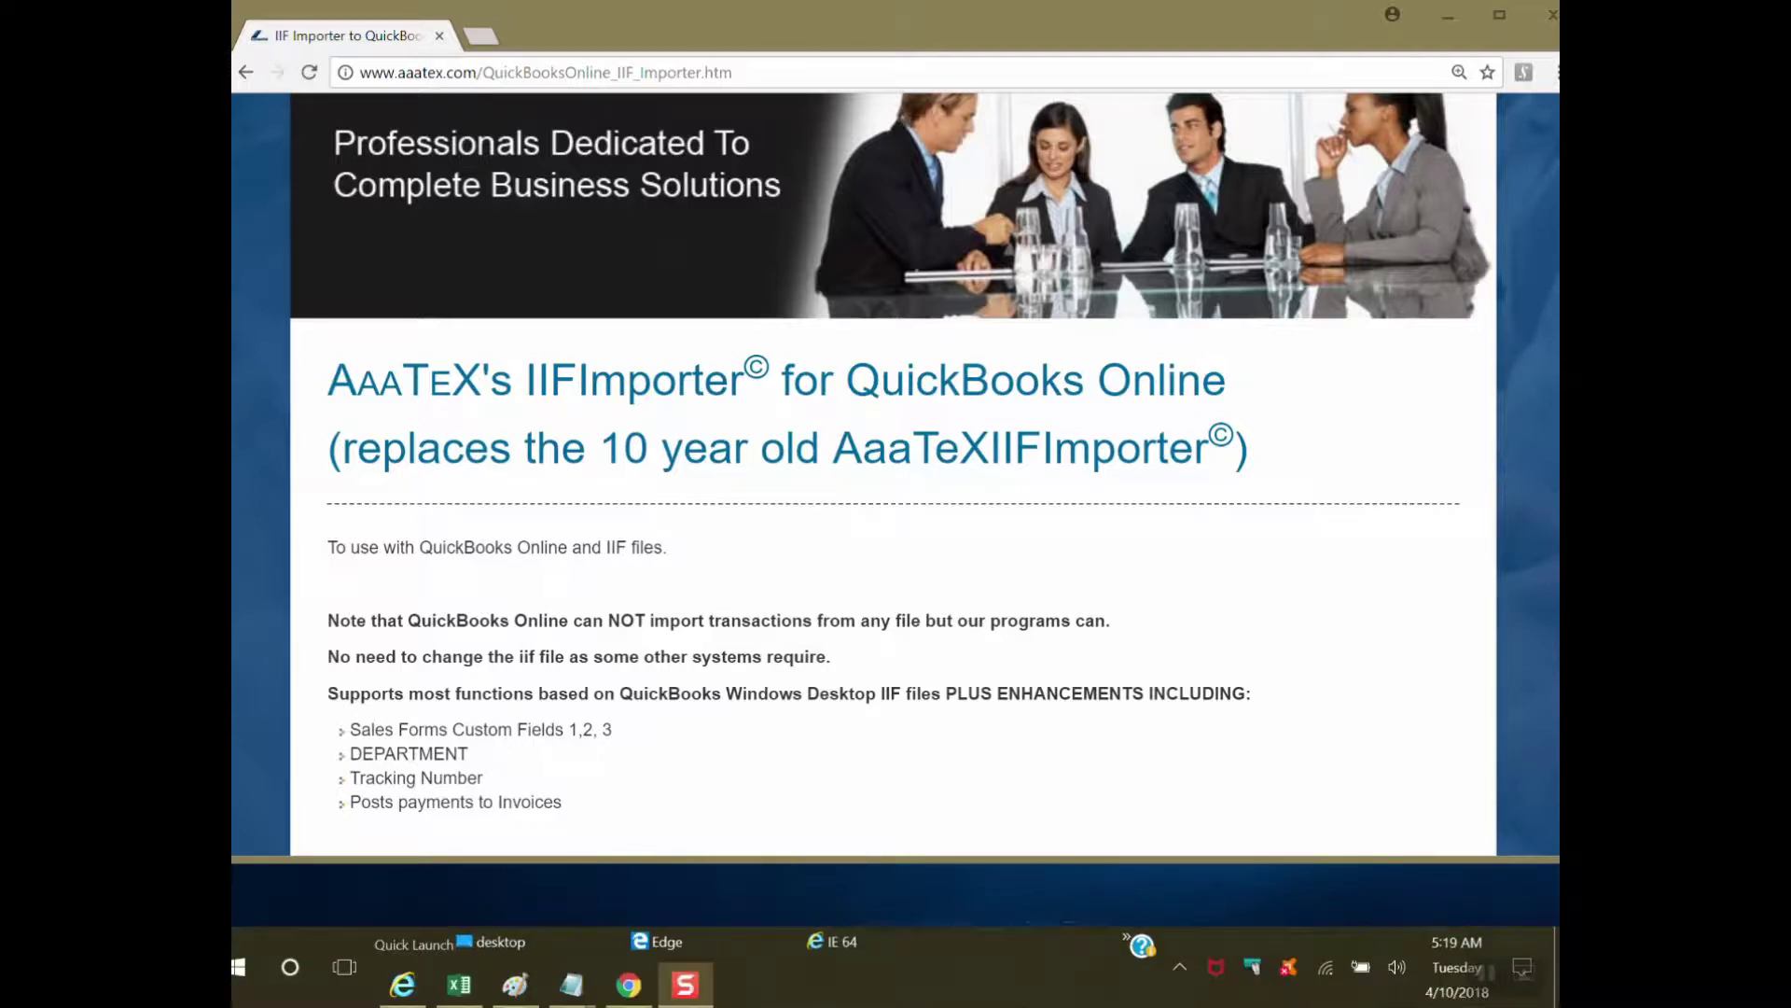
{"action": "left_click", "coordinate": [460, 984]}
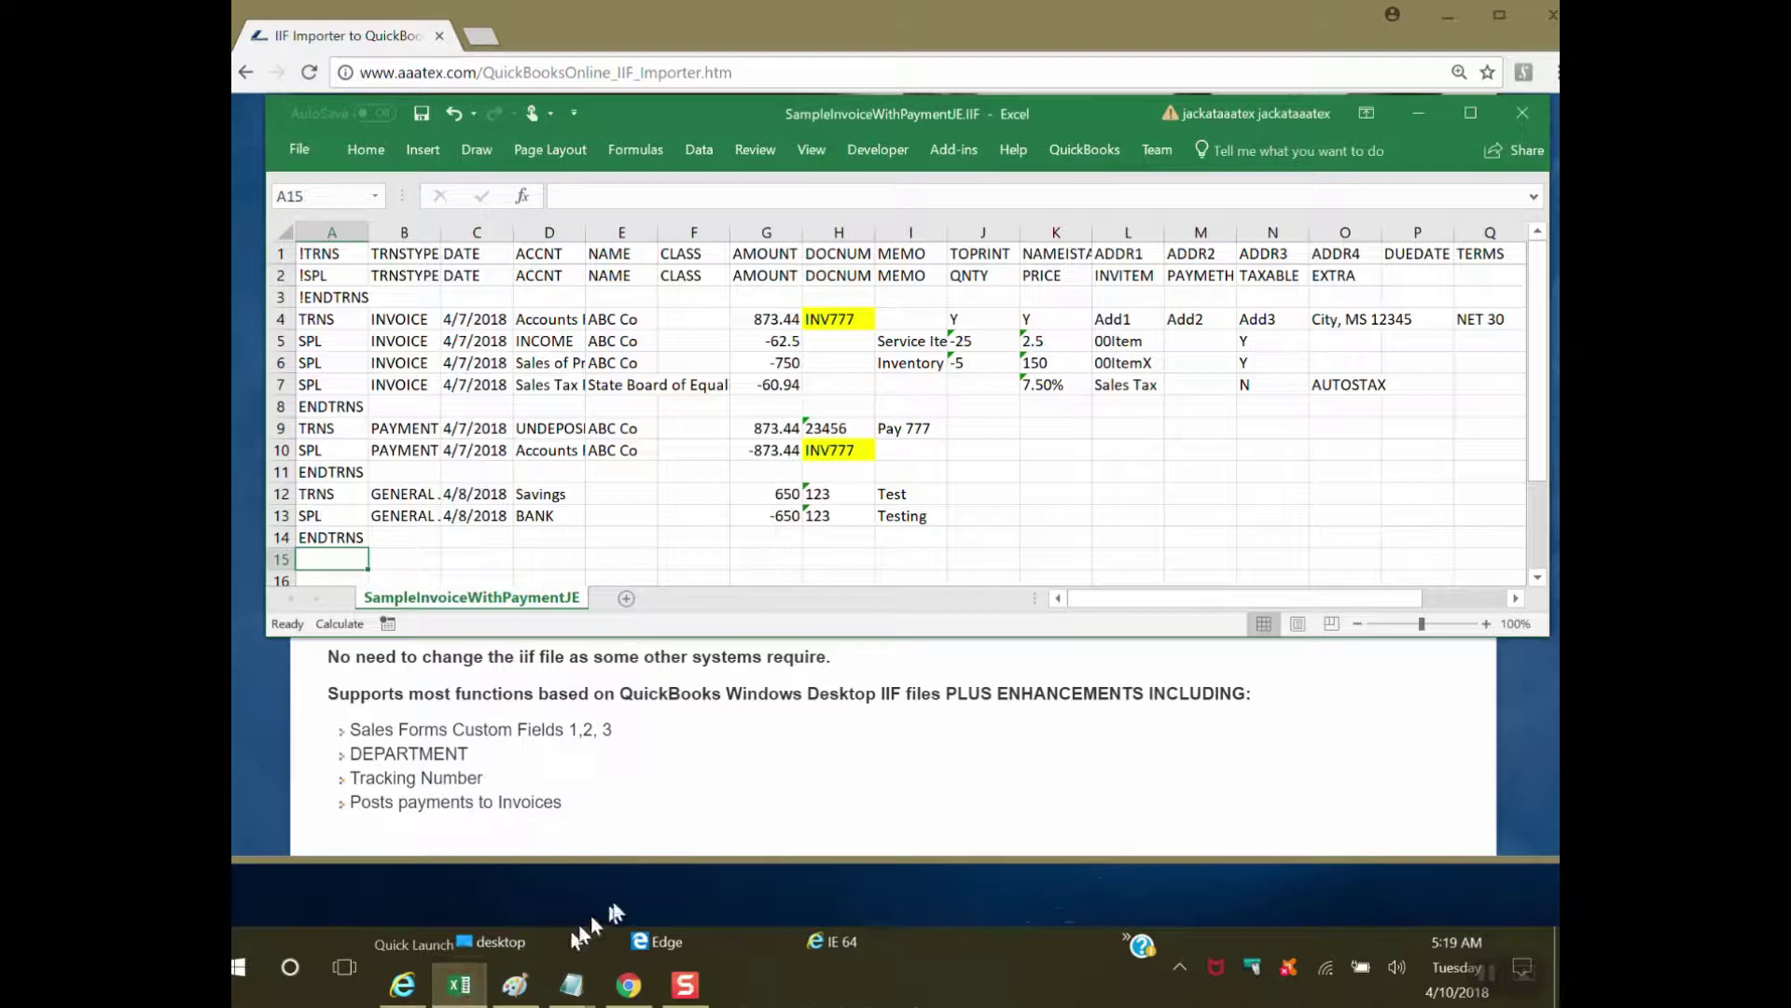
{"action": "left_click", "coordinate": [978, 522]}
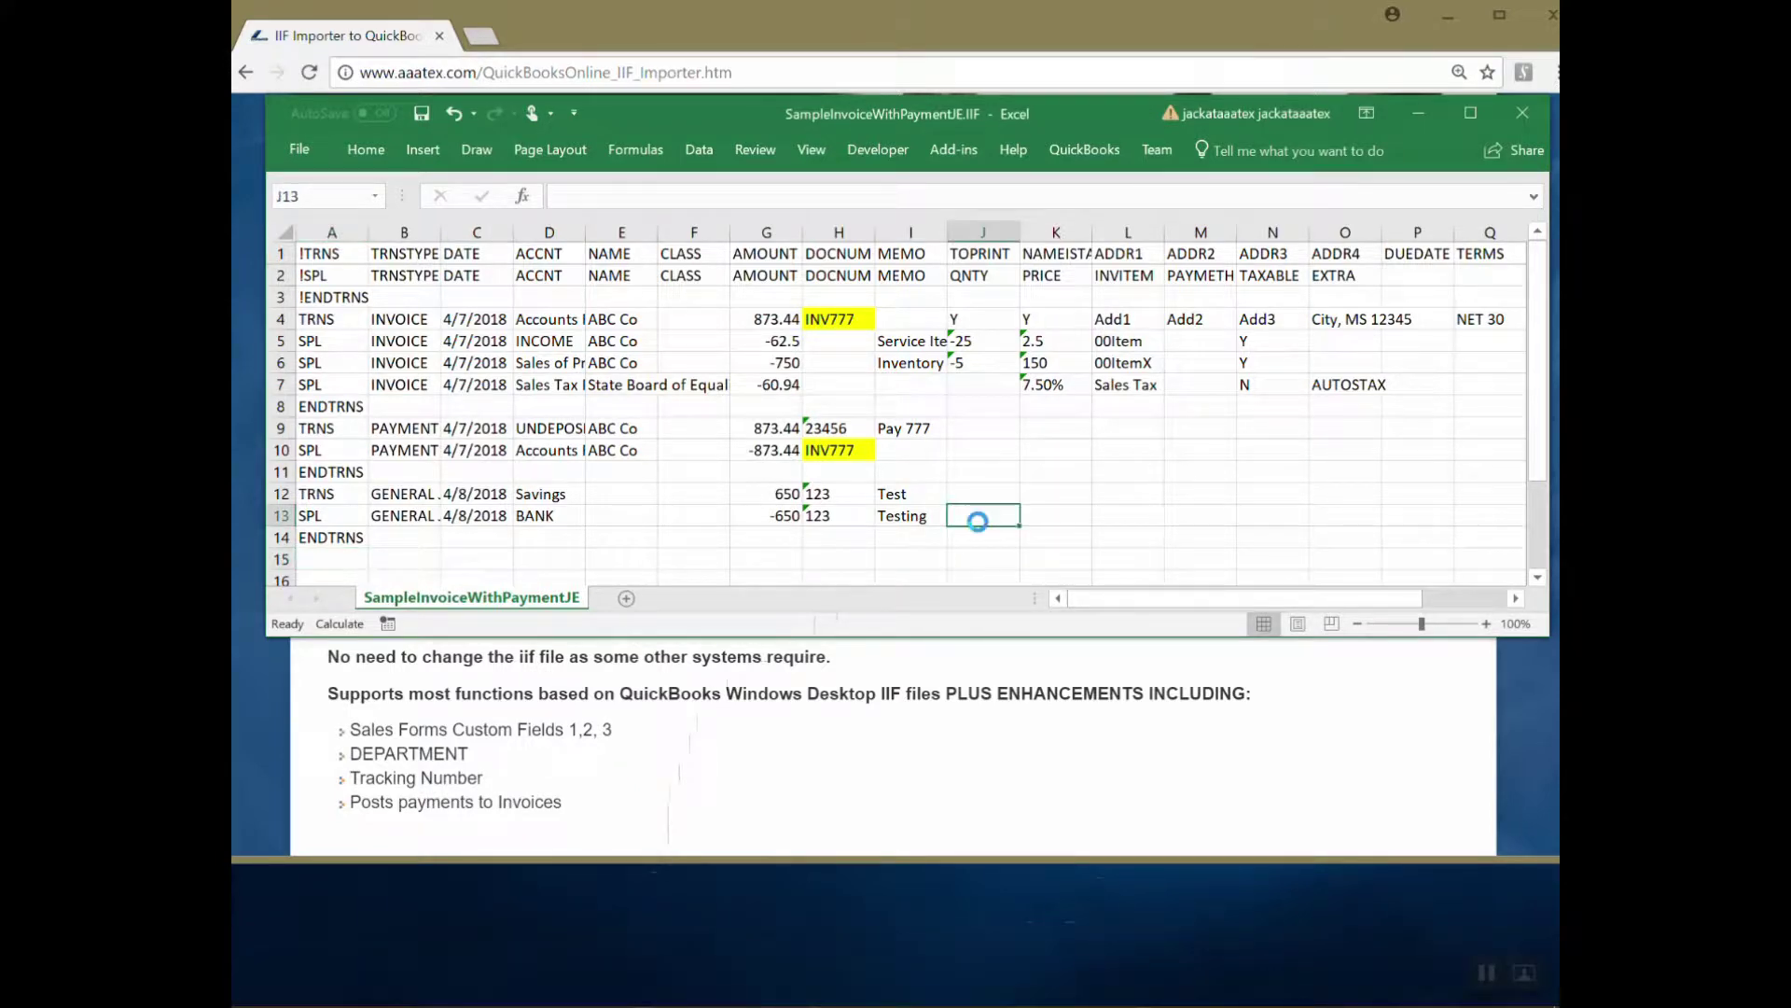
{"action": "scroll", "coordinate": [977, 521], "scroll_direction": "up", "scroll_amount": 3}
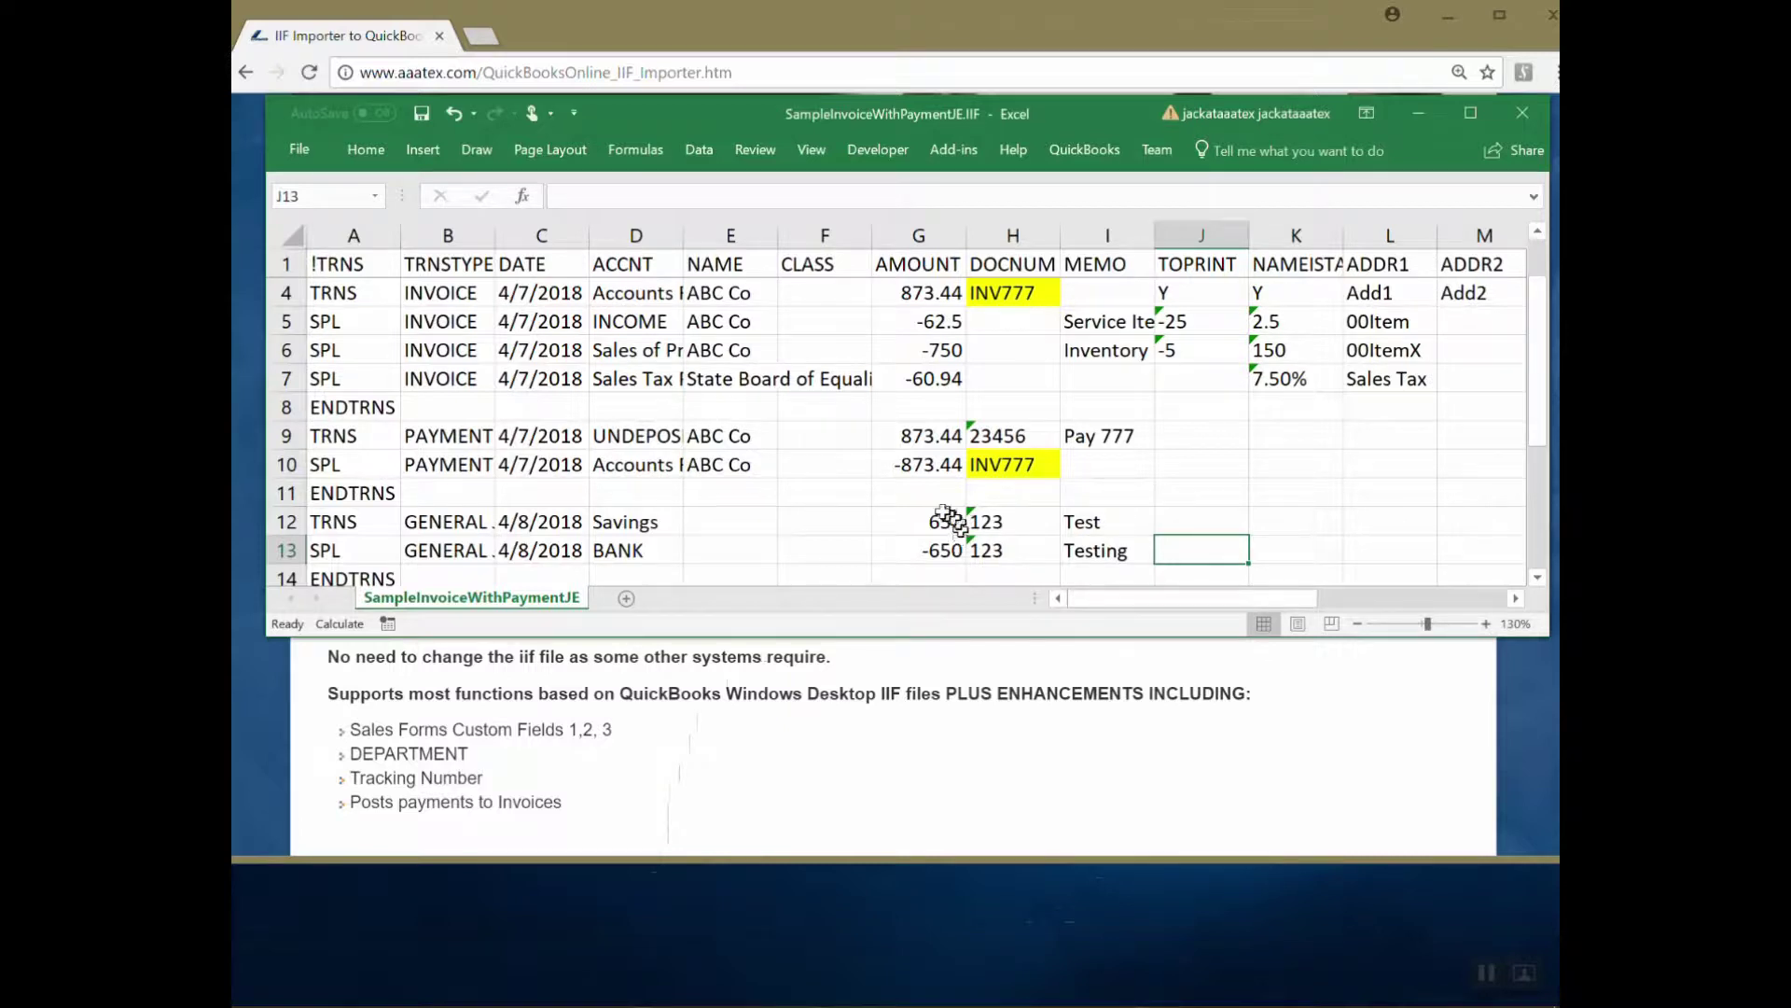
{"action": "scroll", "coordinate": [960, 515], "scroll_direction": "up", "scroll_amount": 1}
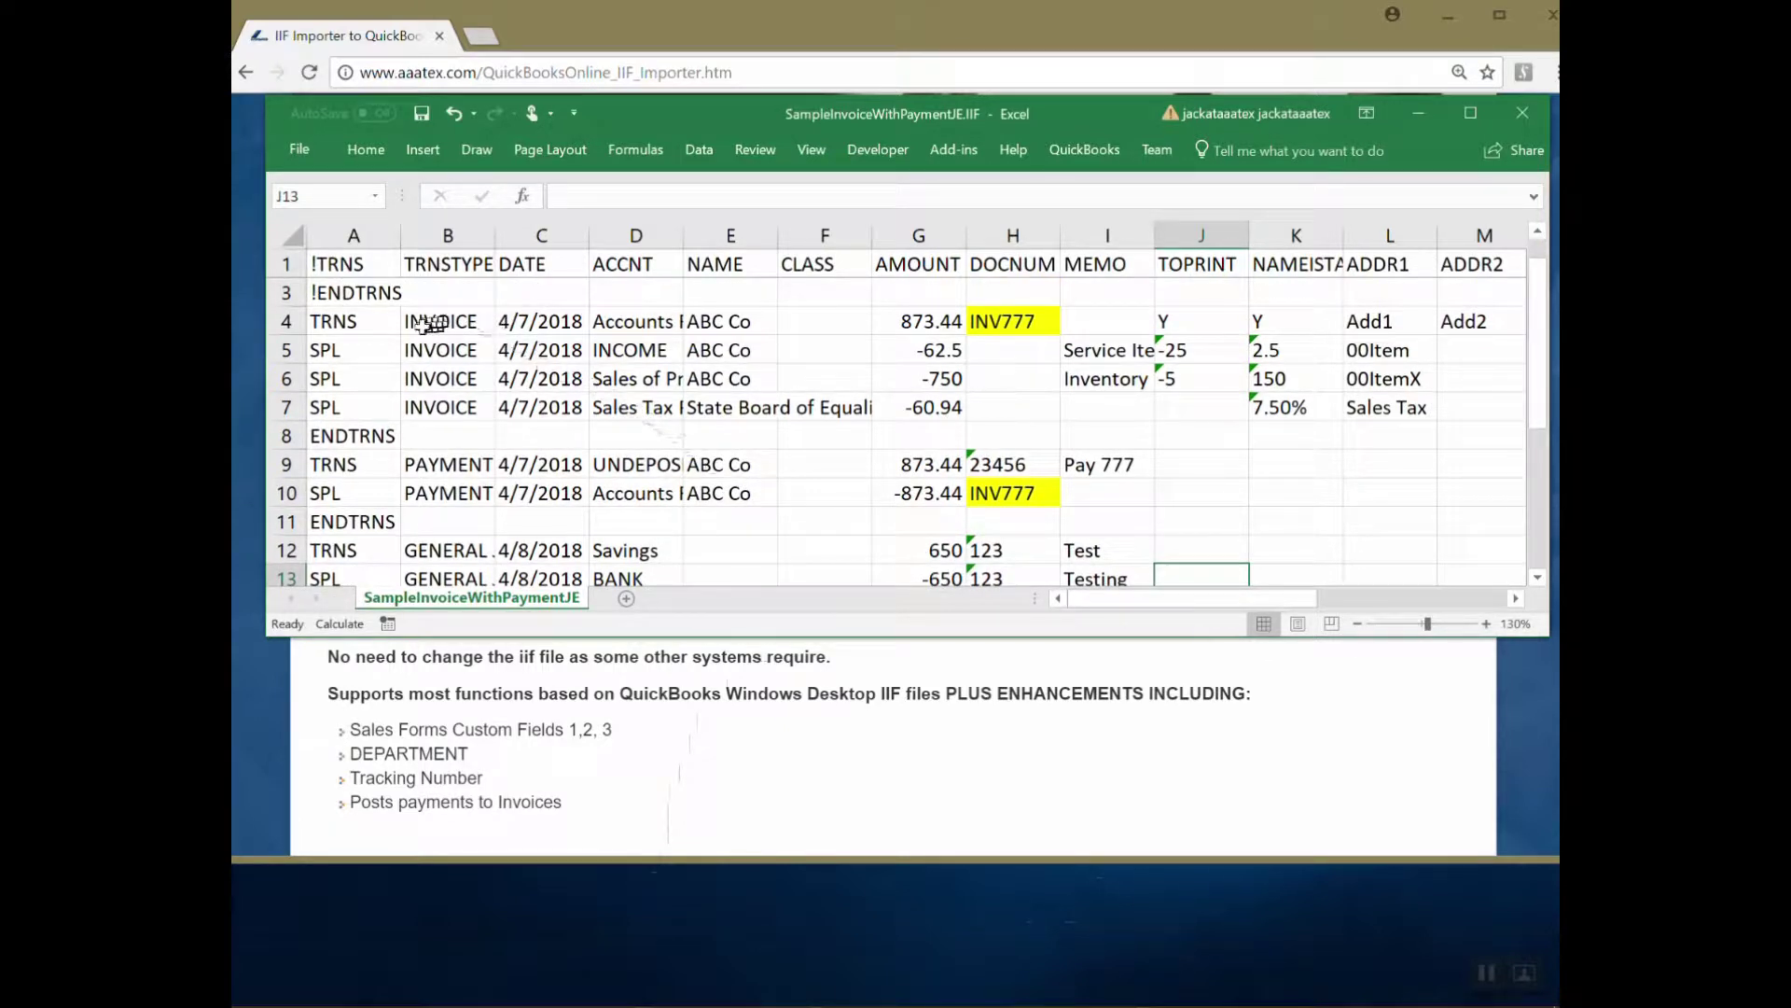
{"action": "left_click", "coordinate": [341, 322]}
{"action": "left_click", "coordinate": [351, 435]}
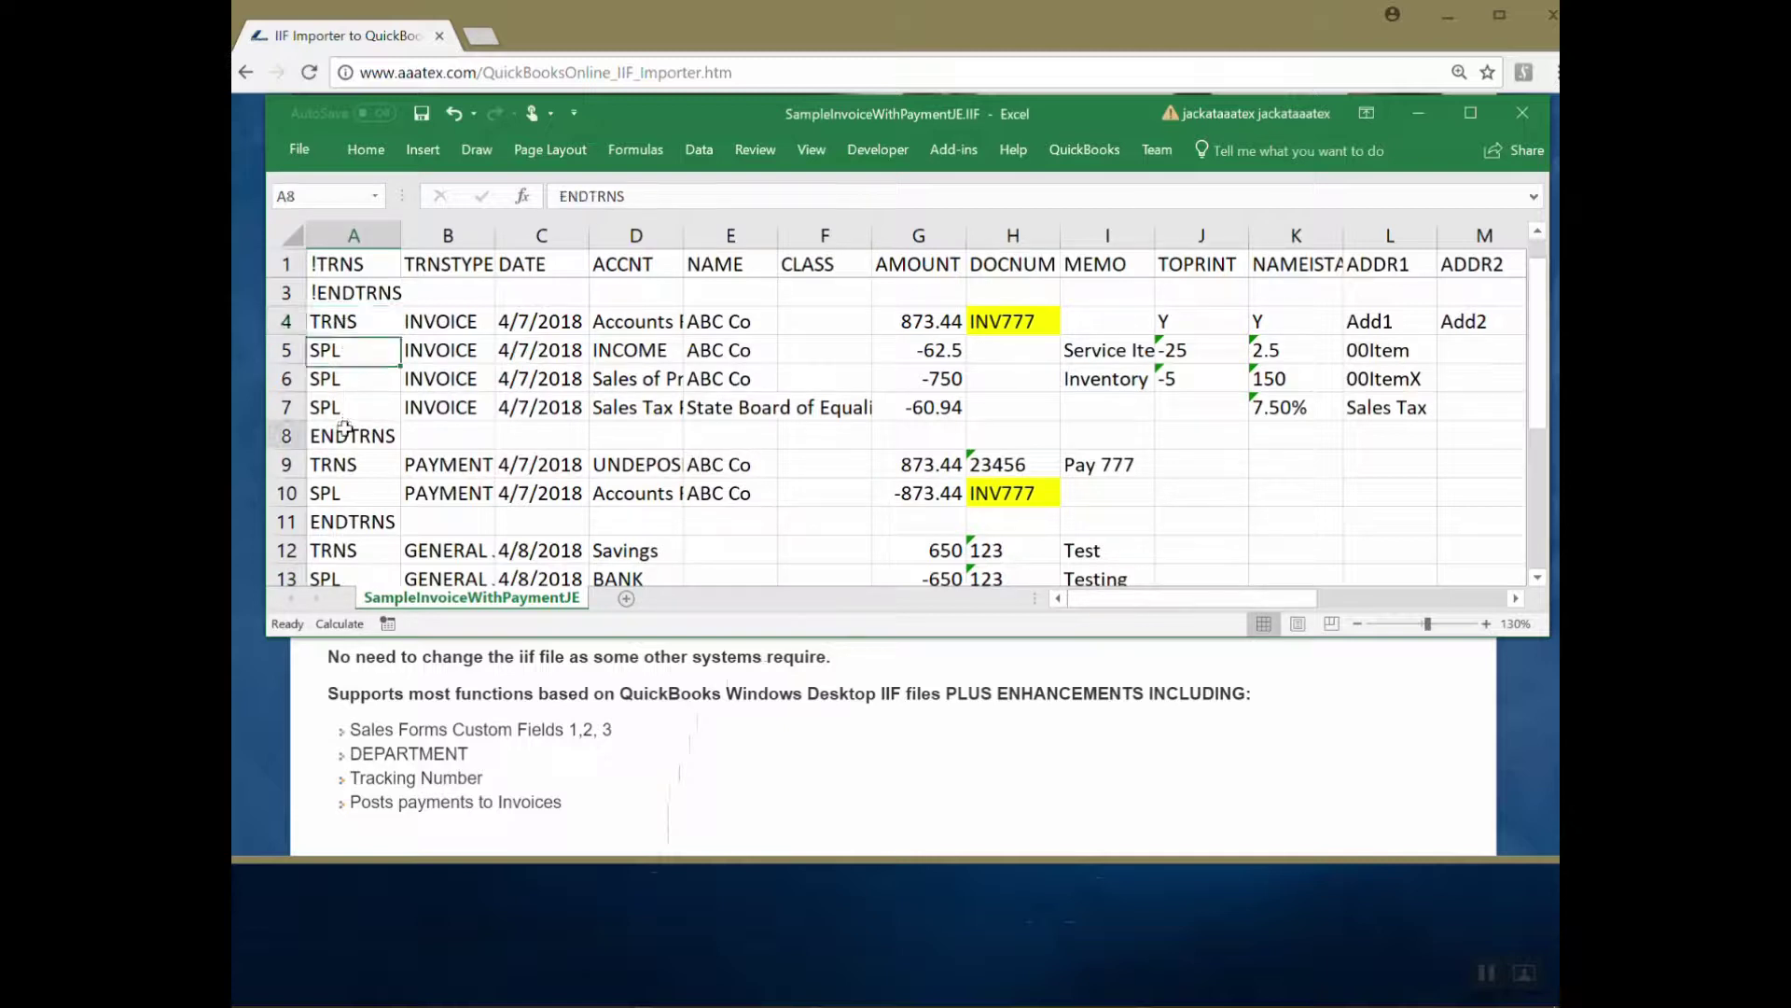
{"action": "left_click_drag", "start_coordinate": [425, 323], "coordinate": [443, 407]}
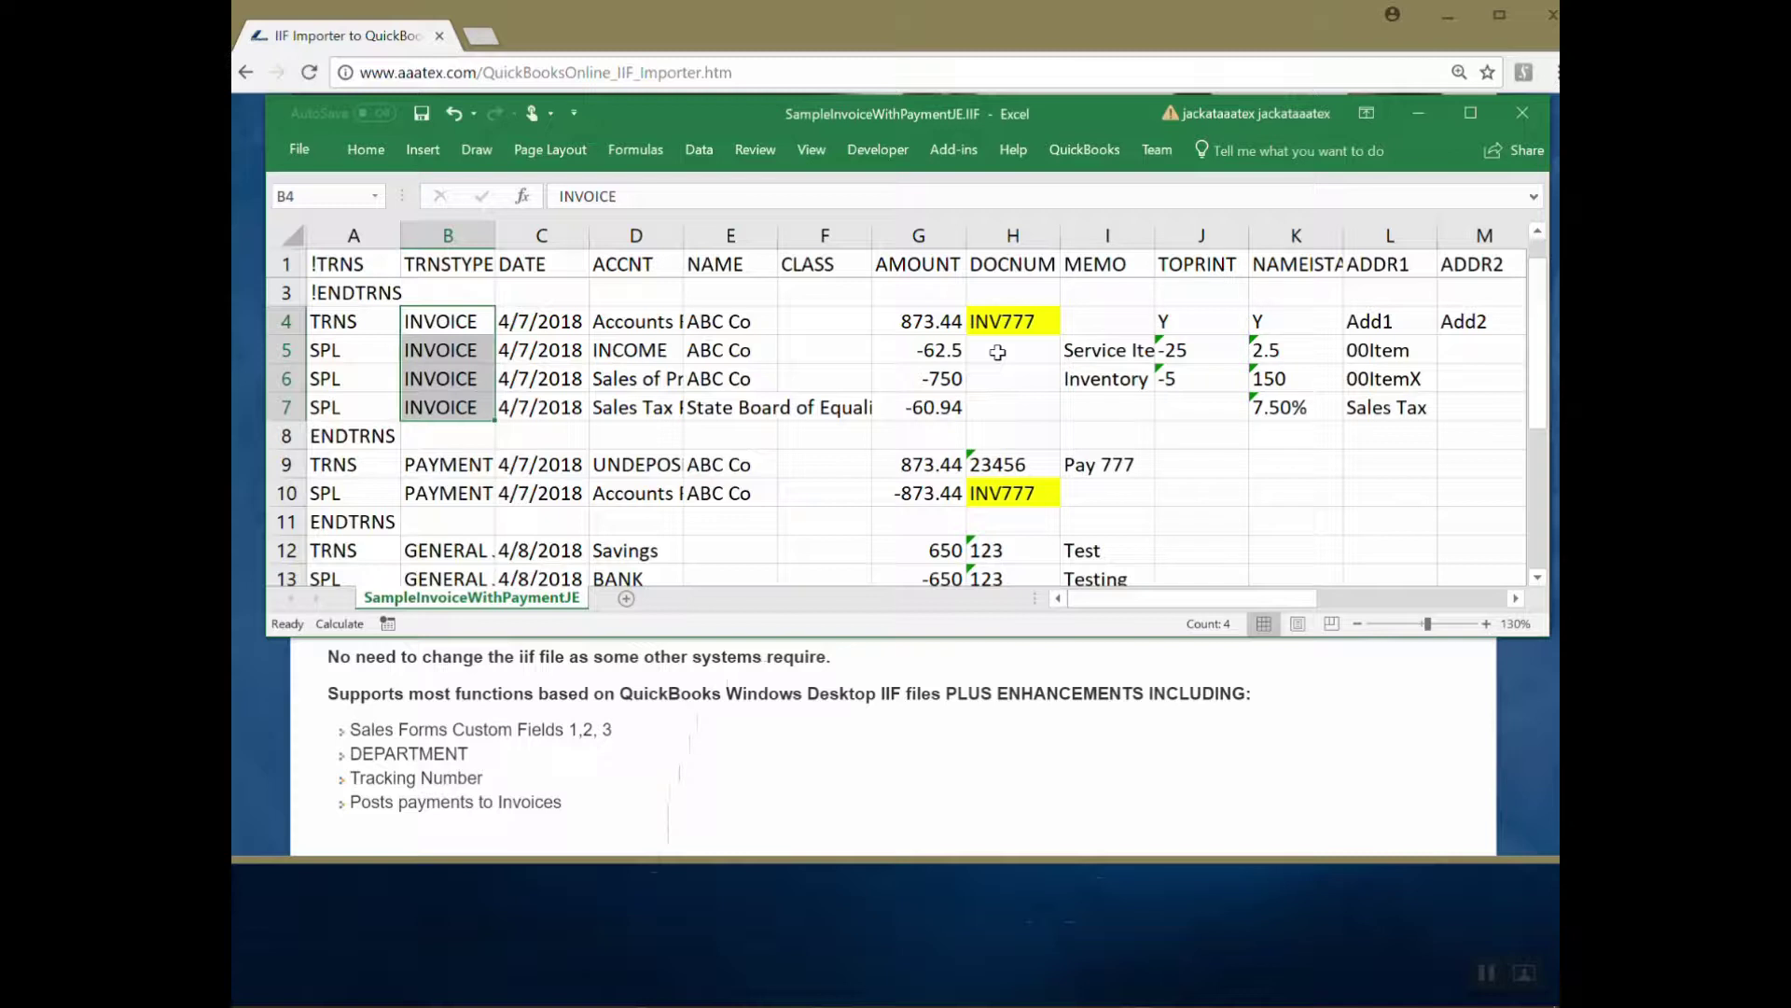
Step: Point out the PAYMENT transaction lines in row 10, then return to the AaaTeX product page
{"action": "scroll", "coordinate": [821, 401], "scroll_direction": "down", "scroll_amount": 1}
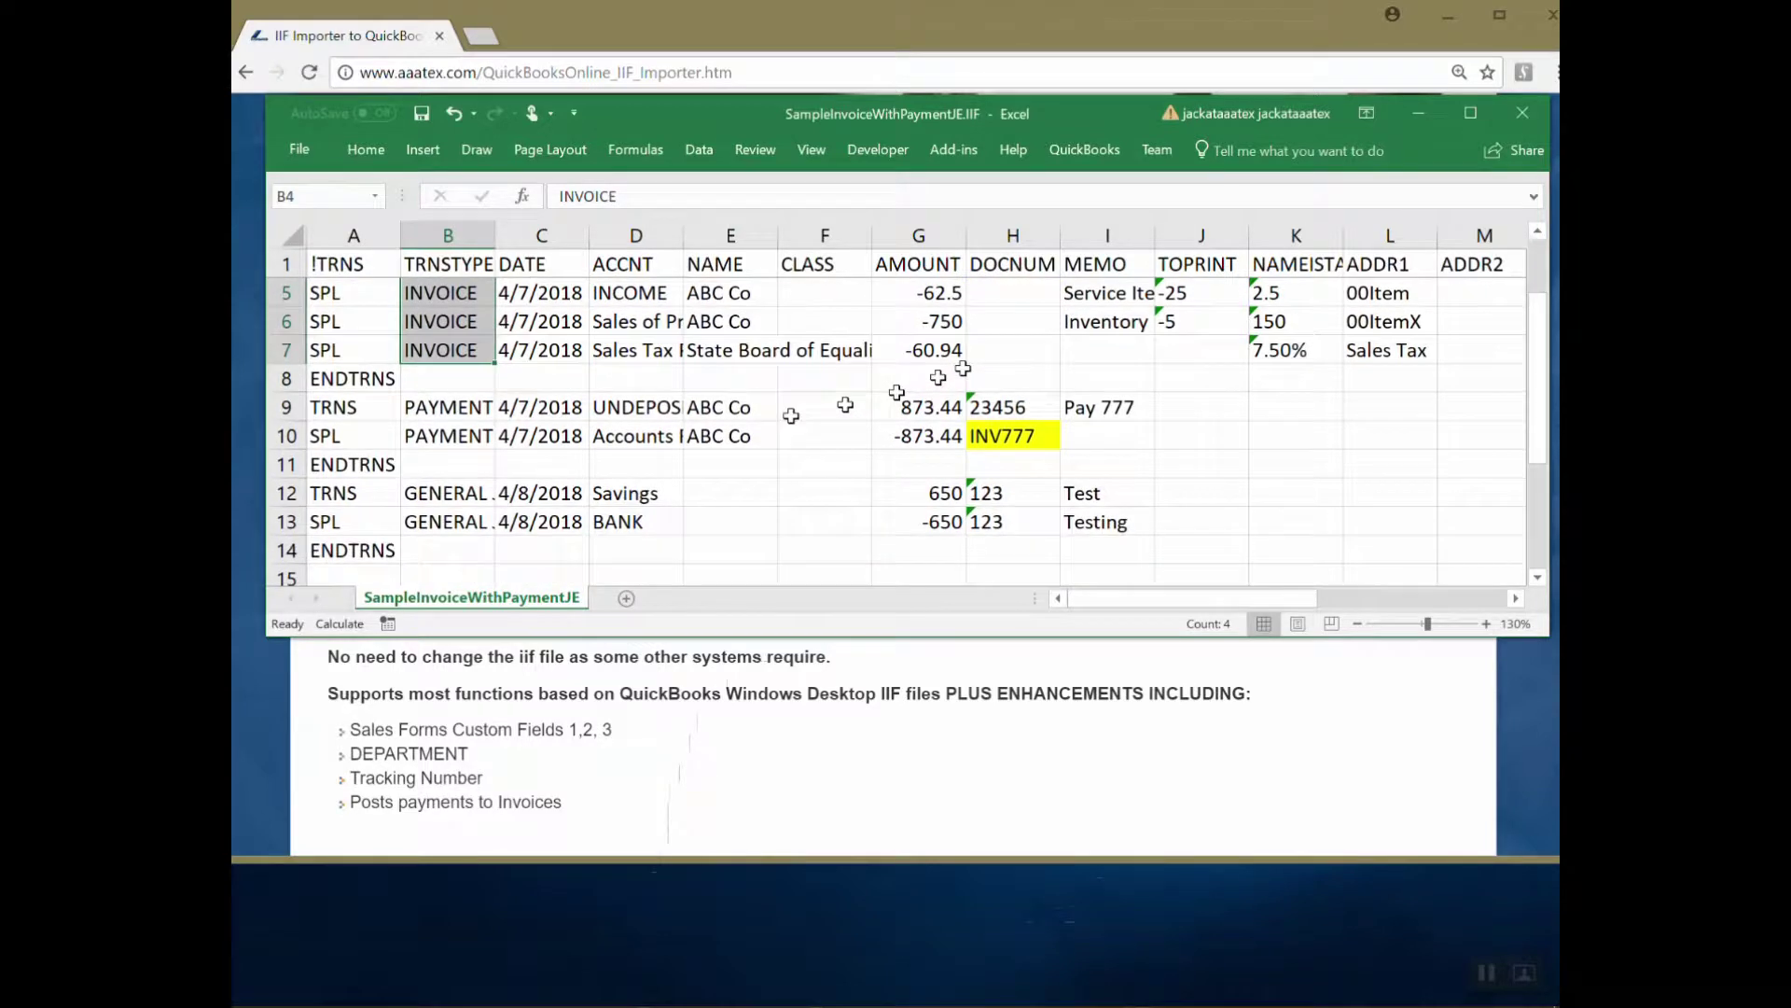
{"action": "left_click", "coordinate": [464, 409]}
{"action": "left_click", "coordinate": [454, 436]}
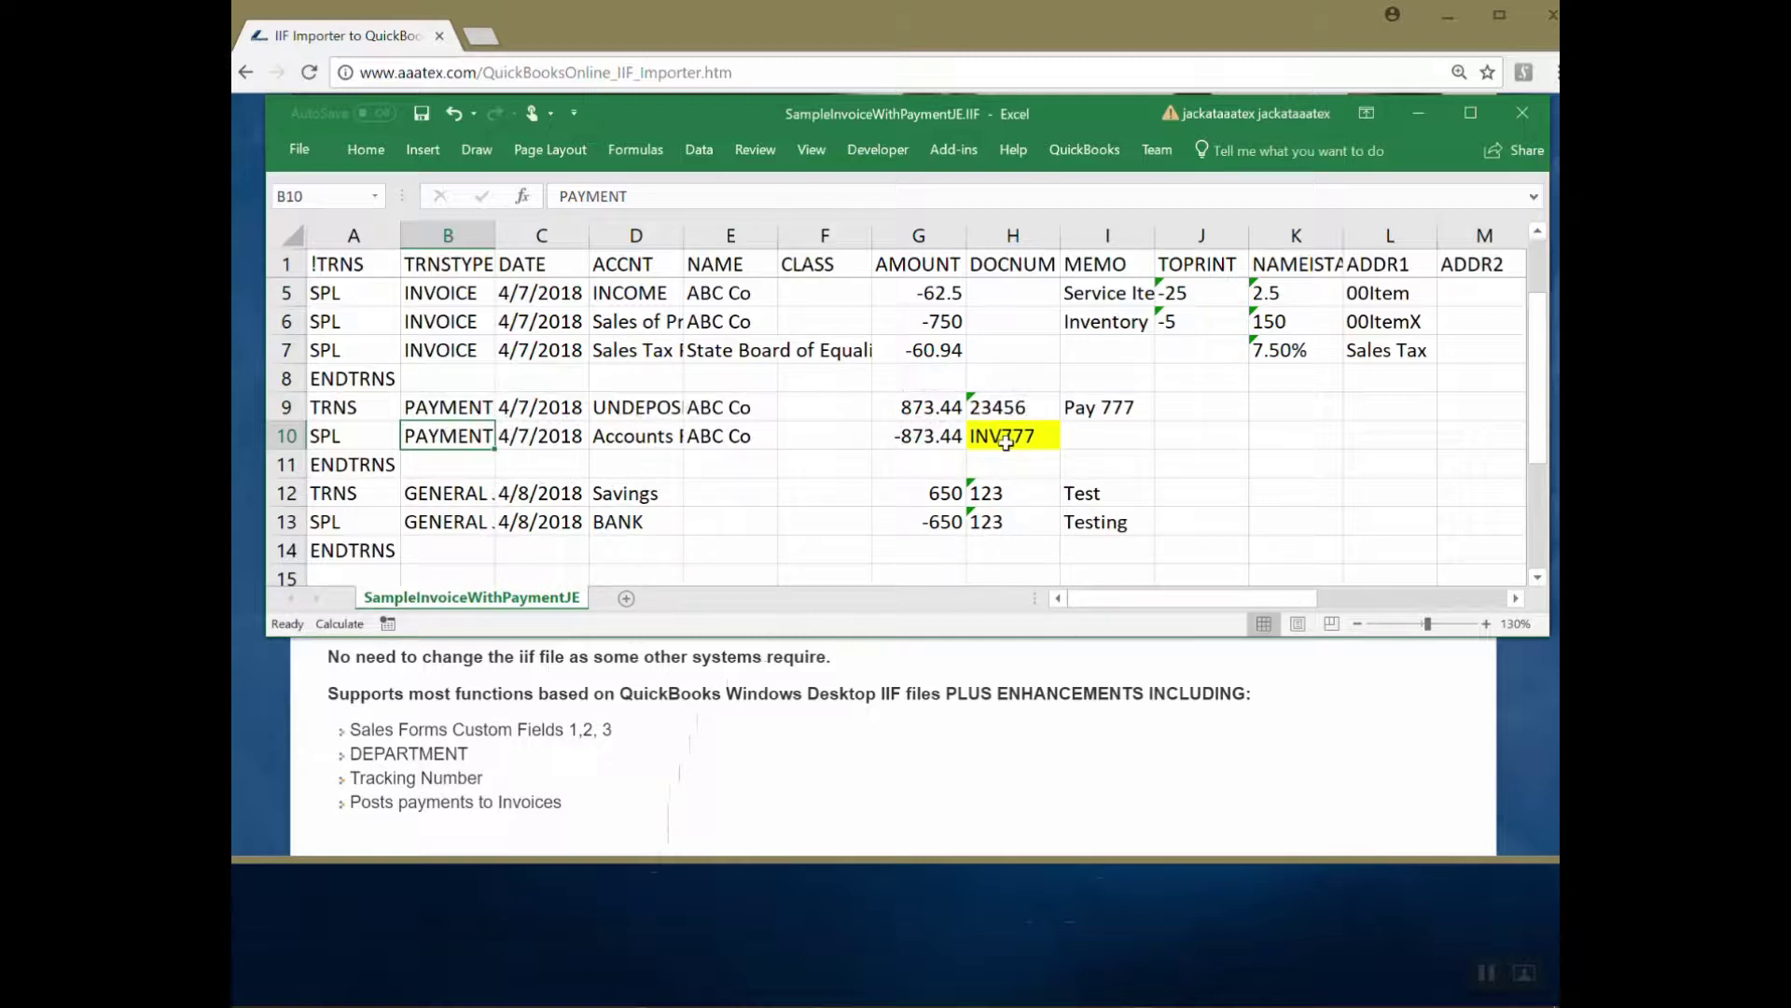
{"action": "scroll", "coordinate": [1006, 438], "scroll_direction": "up", "scroll_amount": 1}
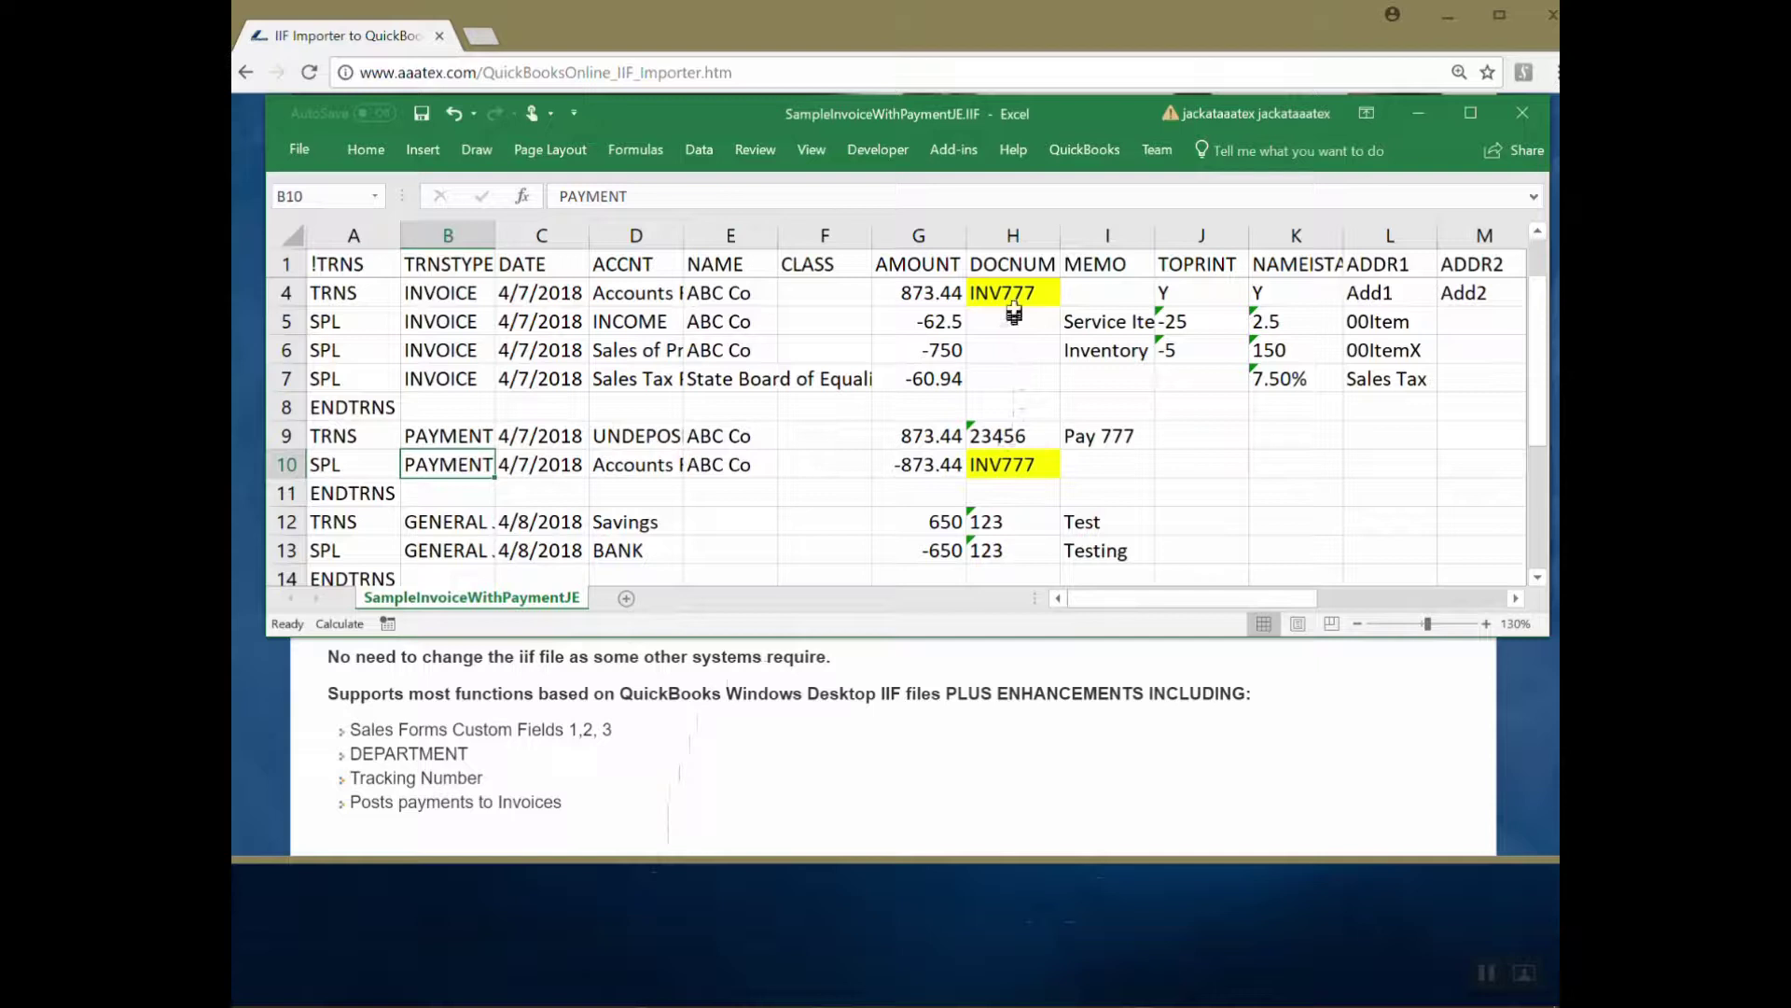
{"action": "scroll", "coordinate": [1016, 296], "scroll_direction": "down", "scroll_amount": 1}
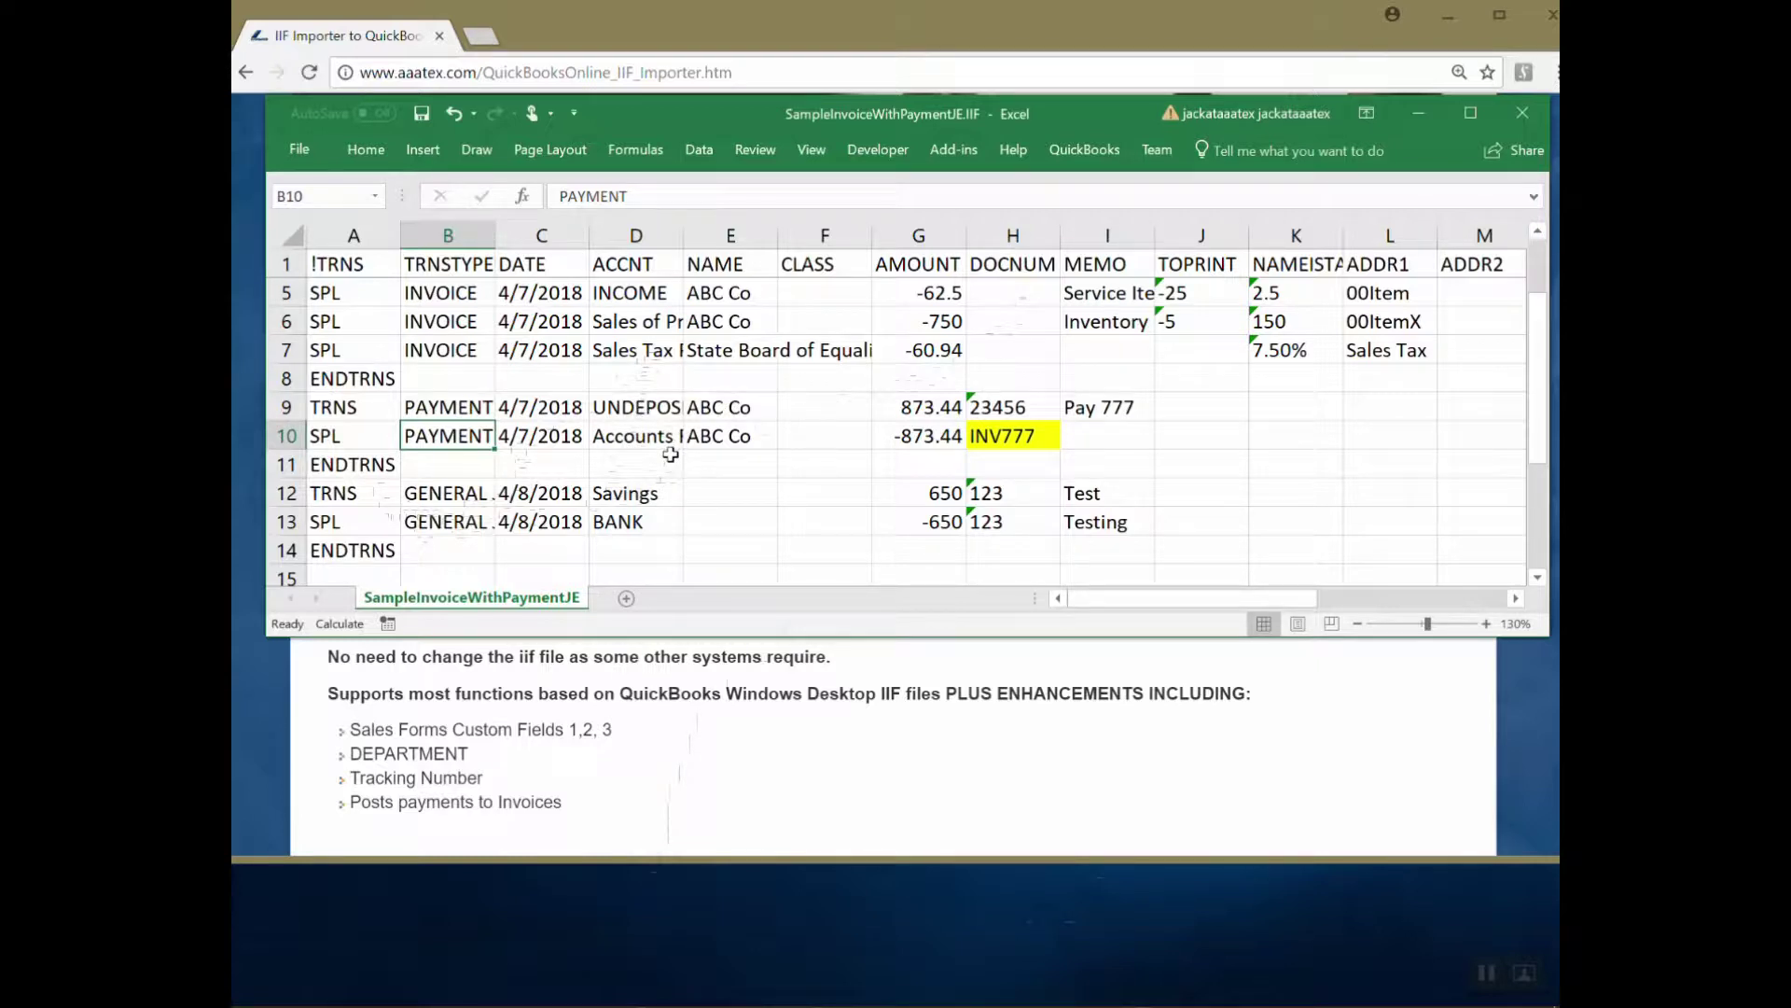
{"action": "left_click", "coordinate": [933, 786]}
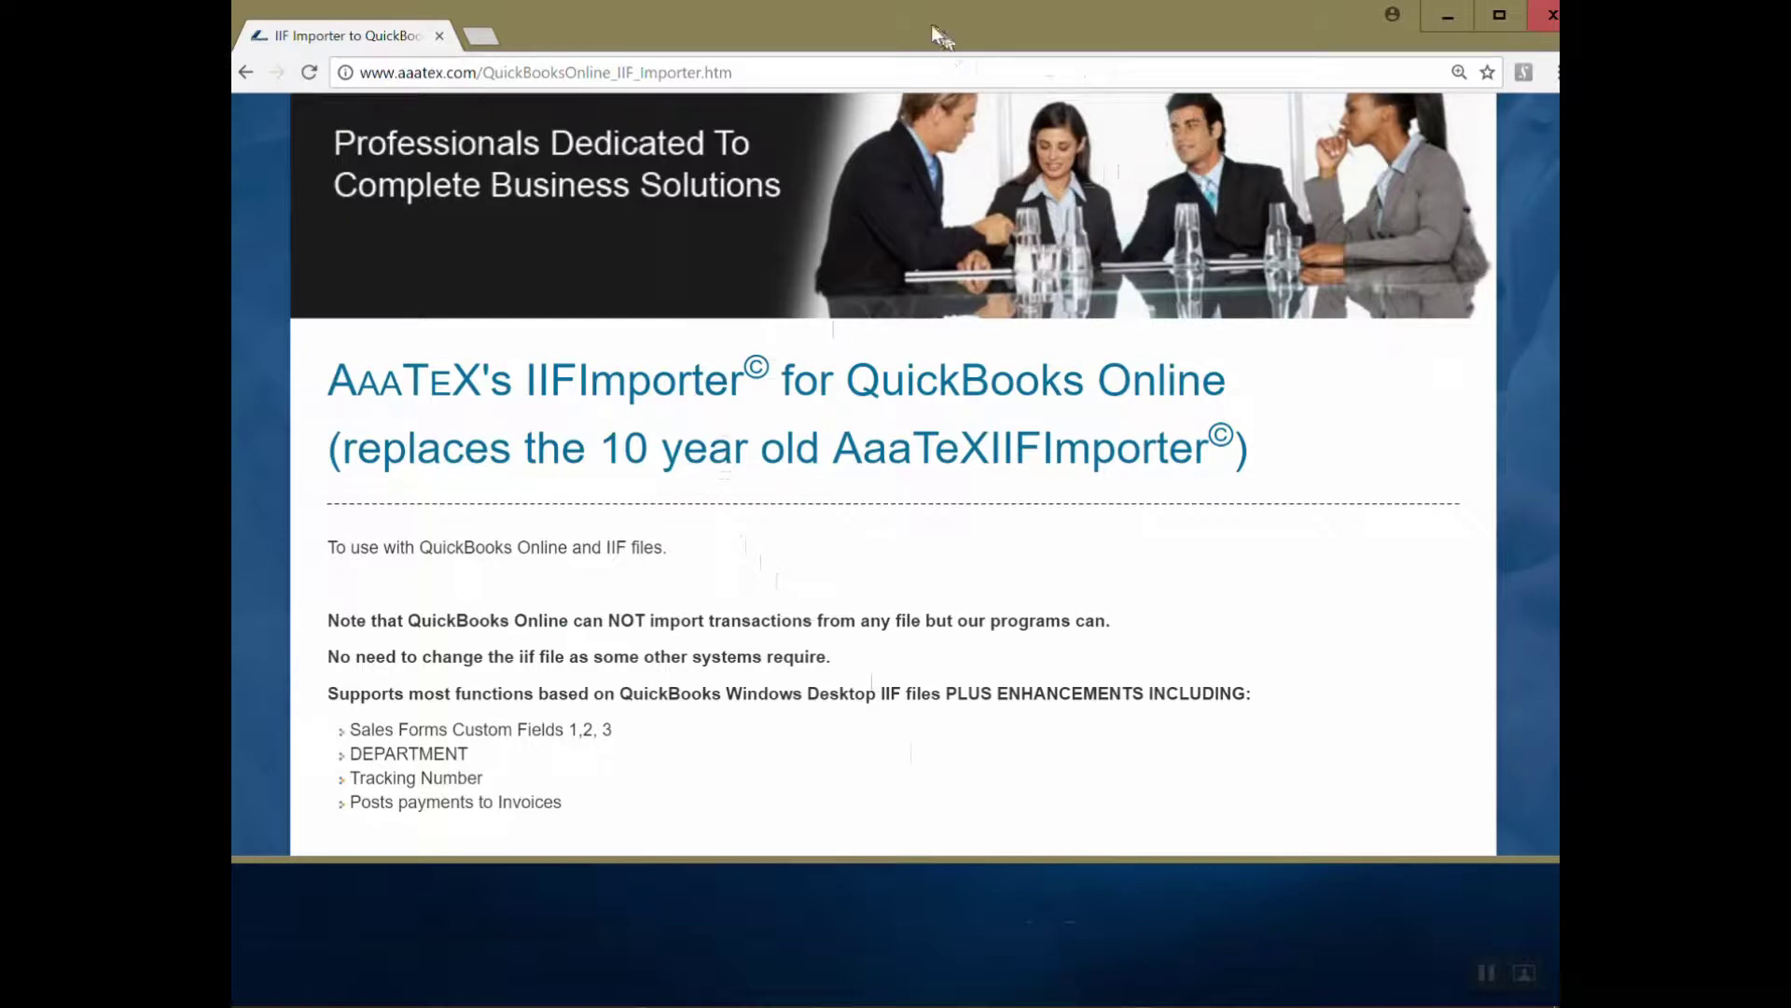
Step: Minimize the browser, launch IIF Importer from its desktop shortcut and move its window up
{"action": "left_click_drag", "start_coordinate": [929, 24], "coordinate": [998, 17]}
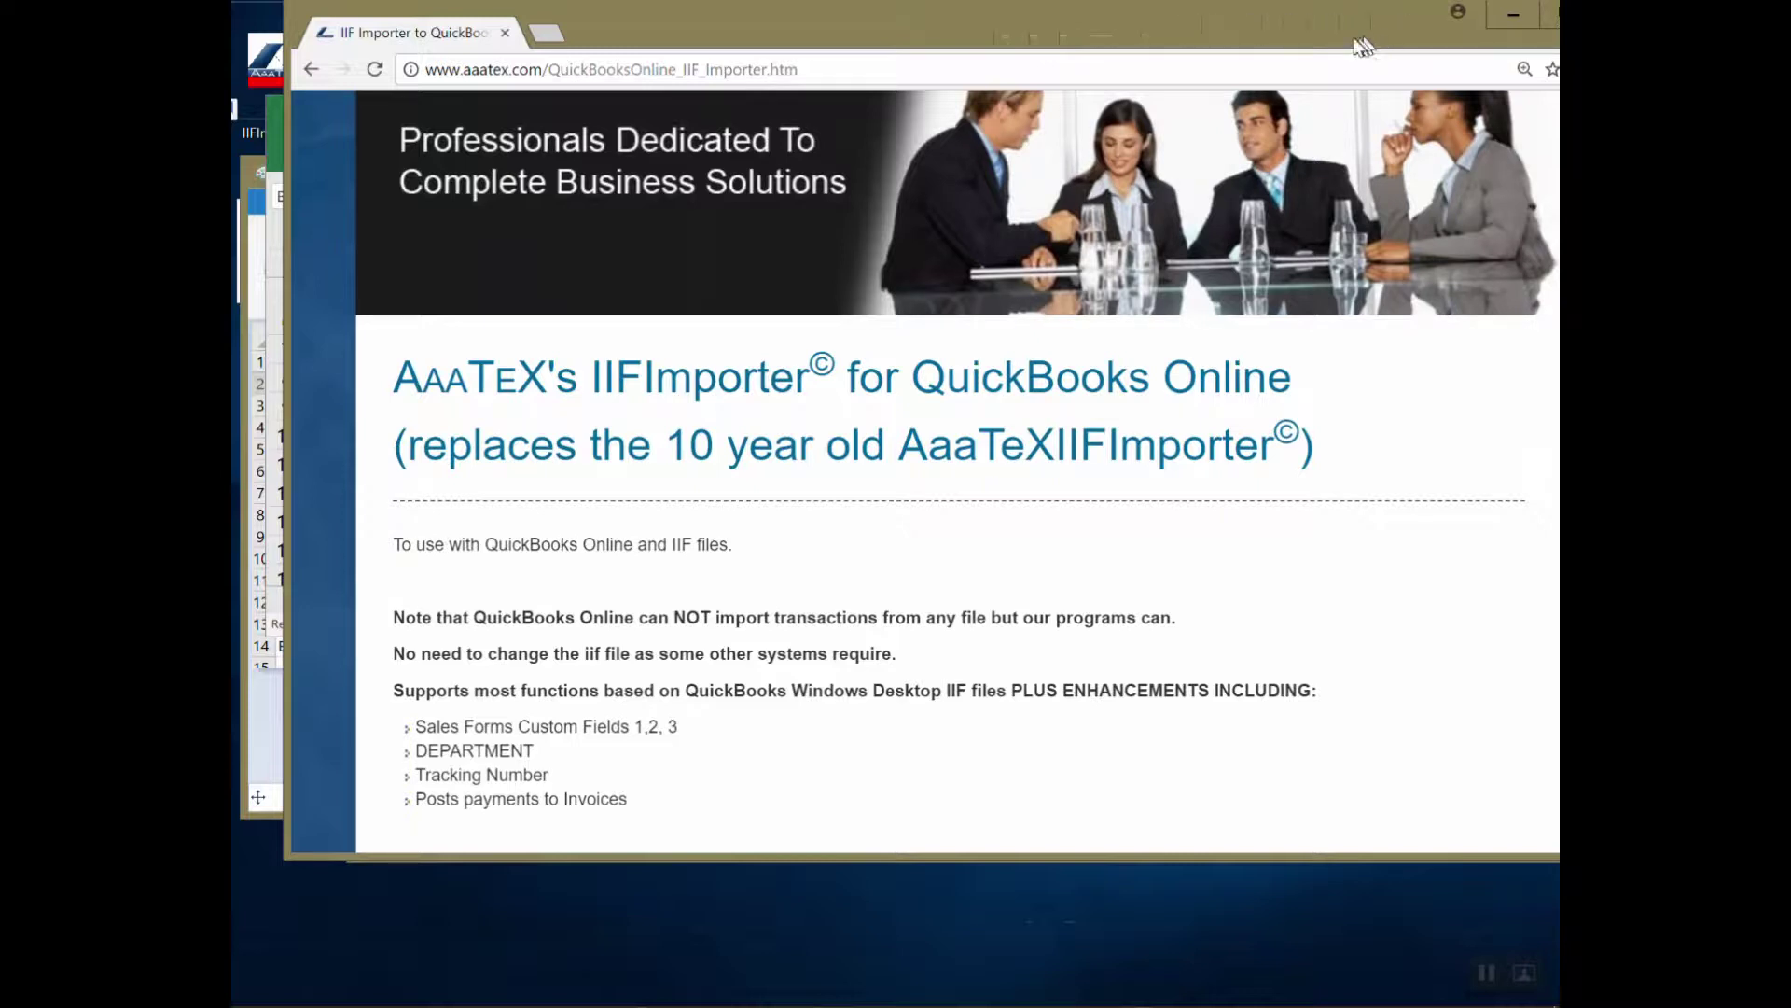
{"action": "left_click_drag", "start_coordinate": [1362, 47], "coordinate": [1370, 79]}
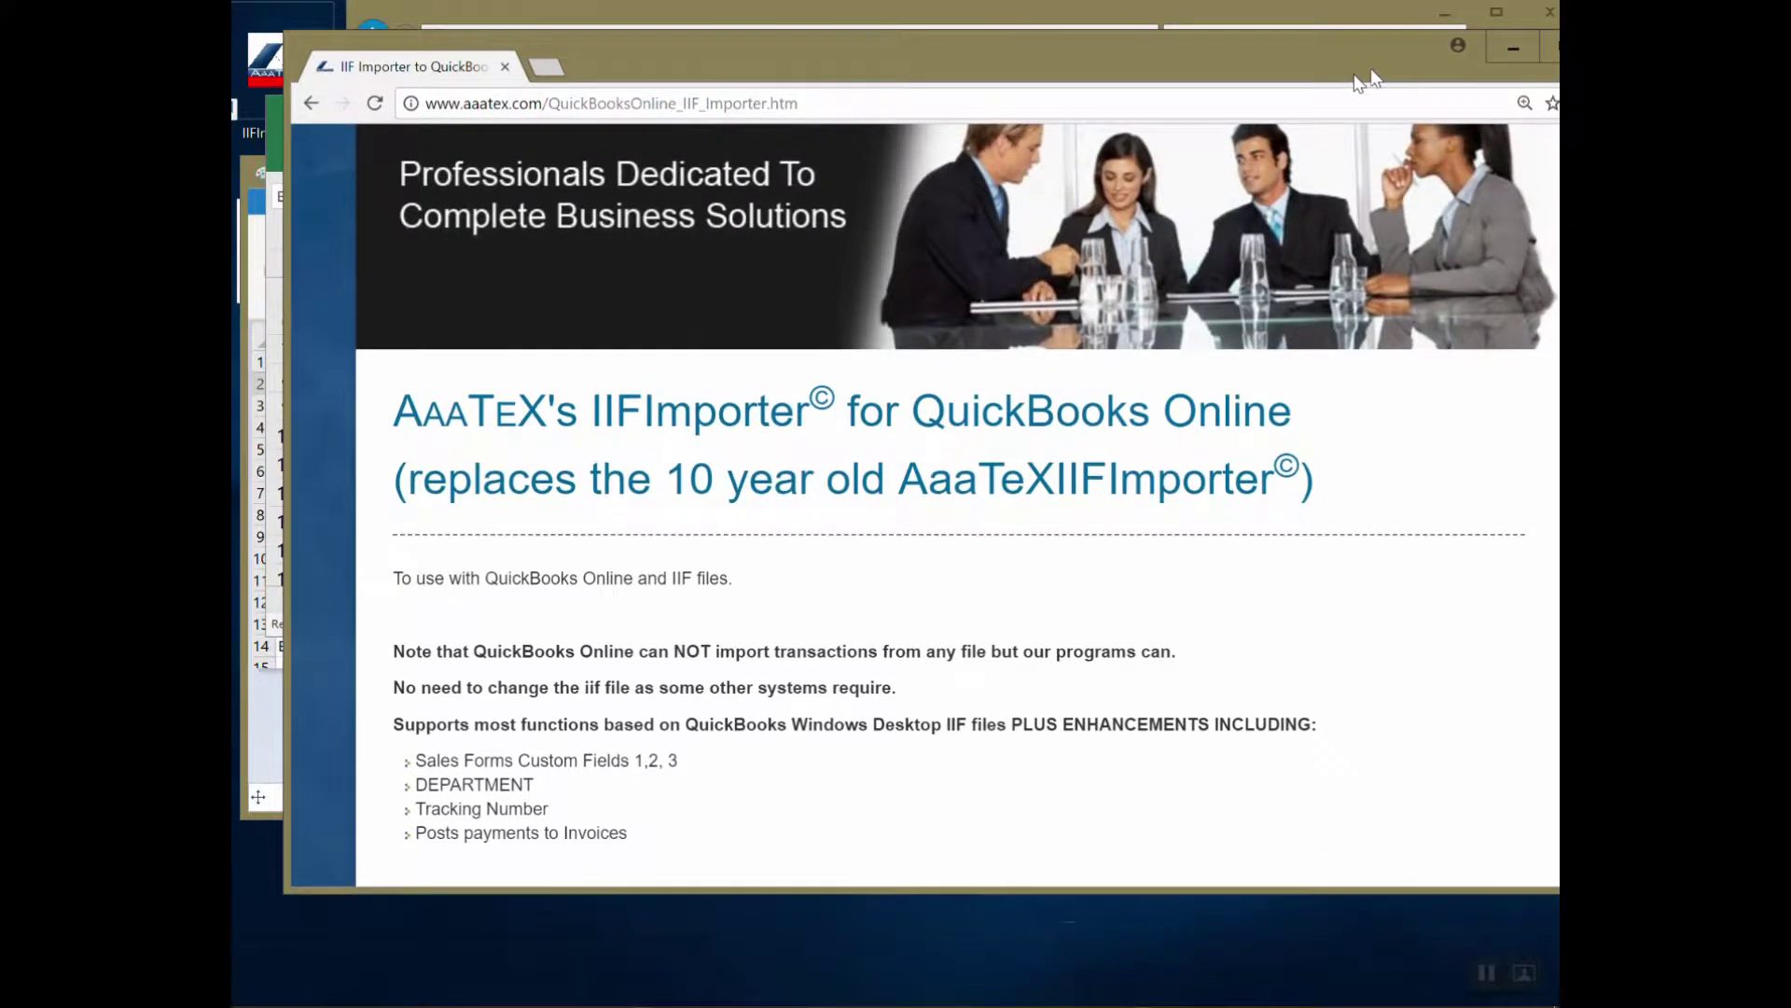
{"action": "left_click", "coordinate": [1513, 48]}
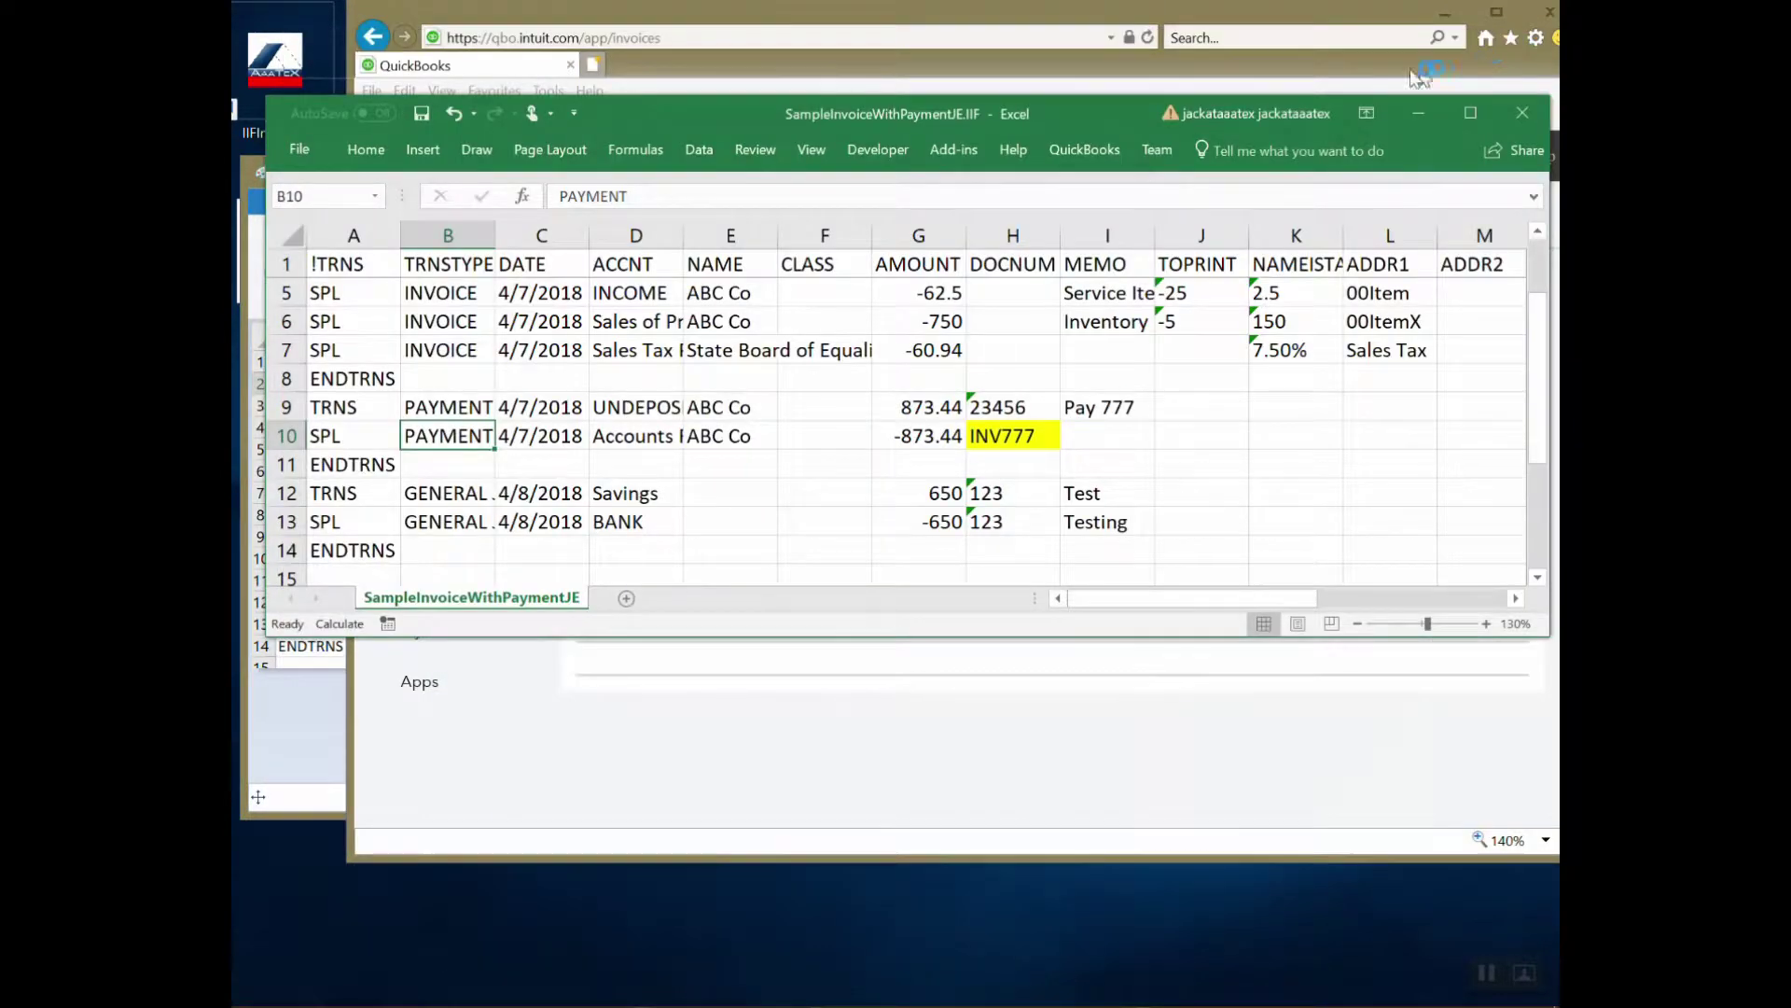
{"action": "double_click", "coordinate": [283, 64]}
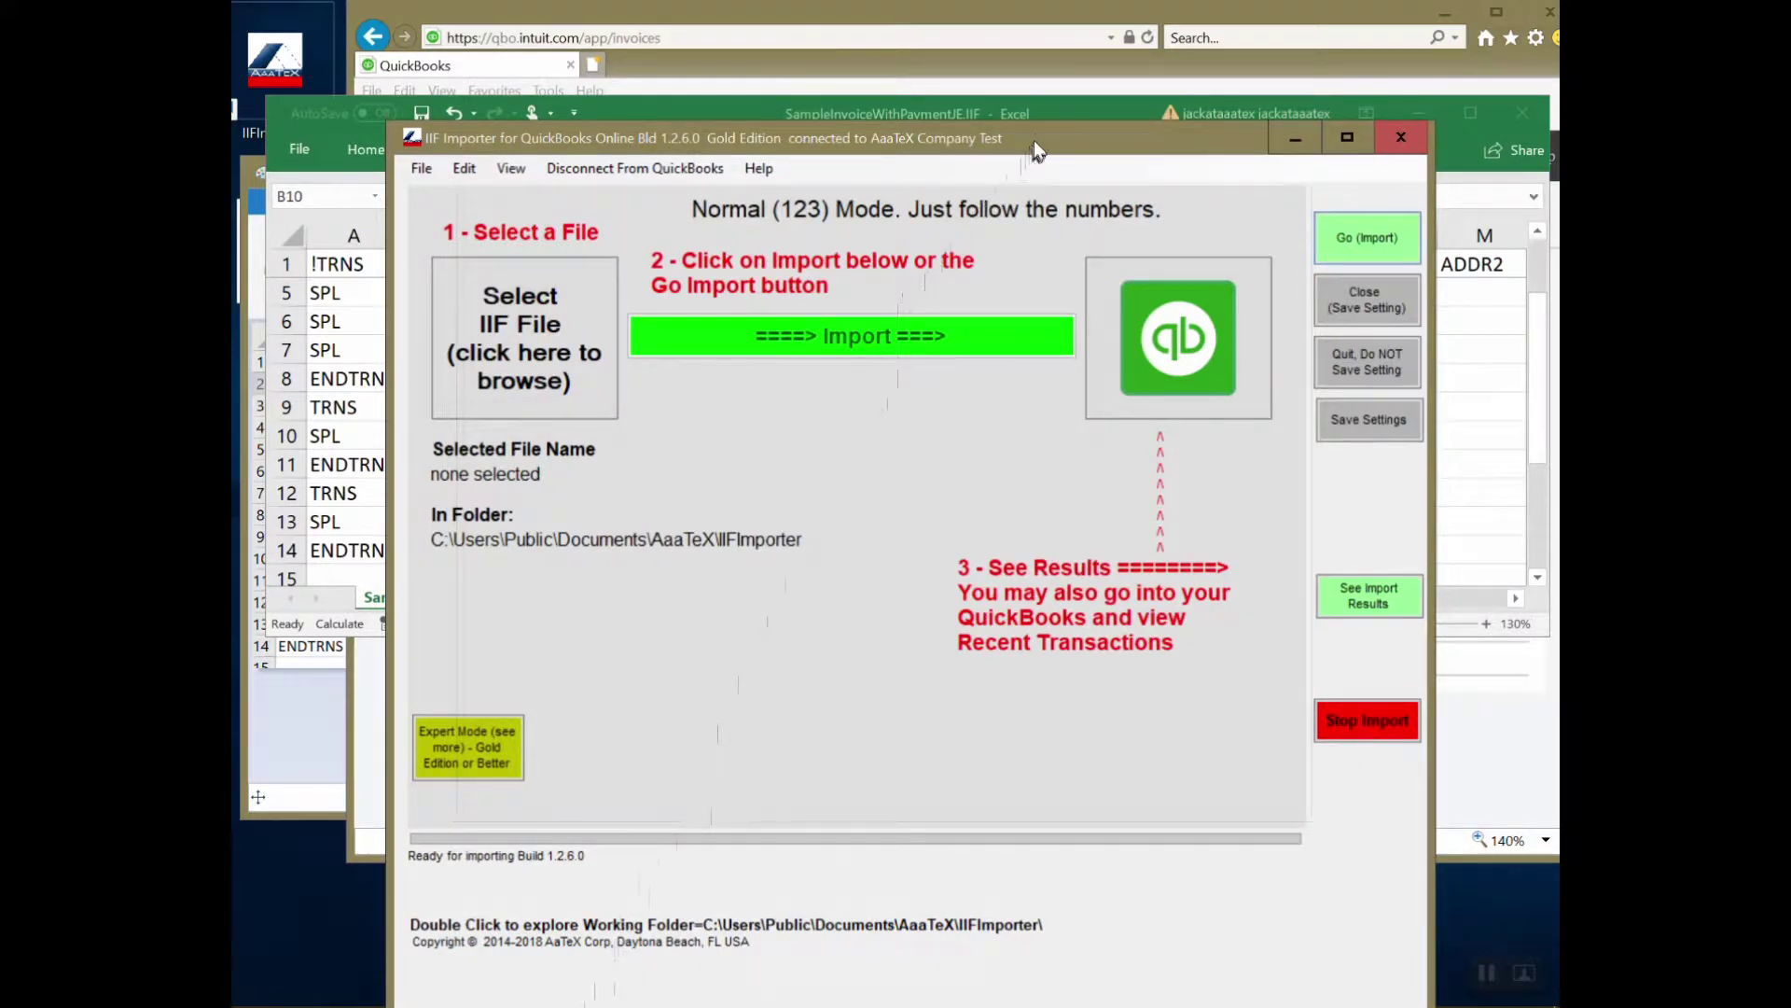
{"action": "left_click_drag", "start_coordinate": [1034, 140], "coordinate": [1033, 23]}
{"action": "mouse_move", "coordinate": [492, 985]}
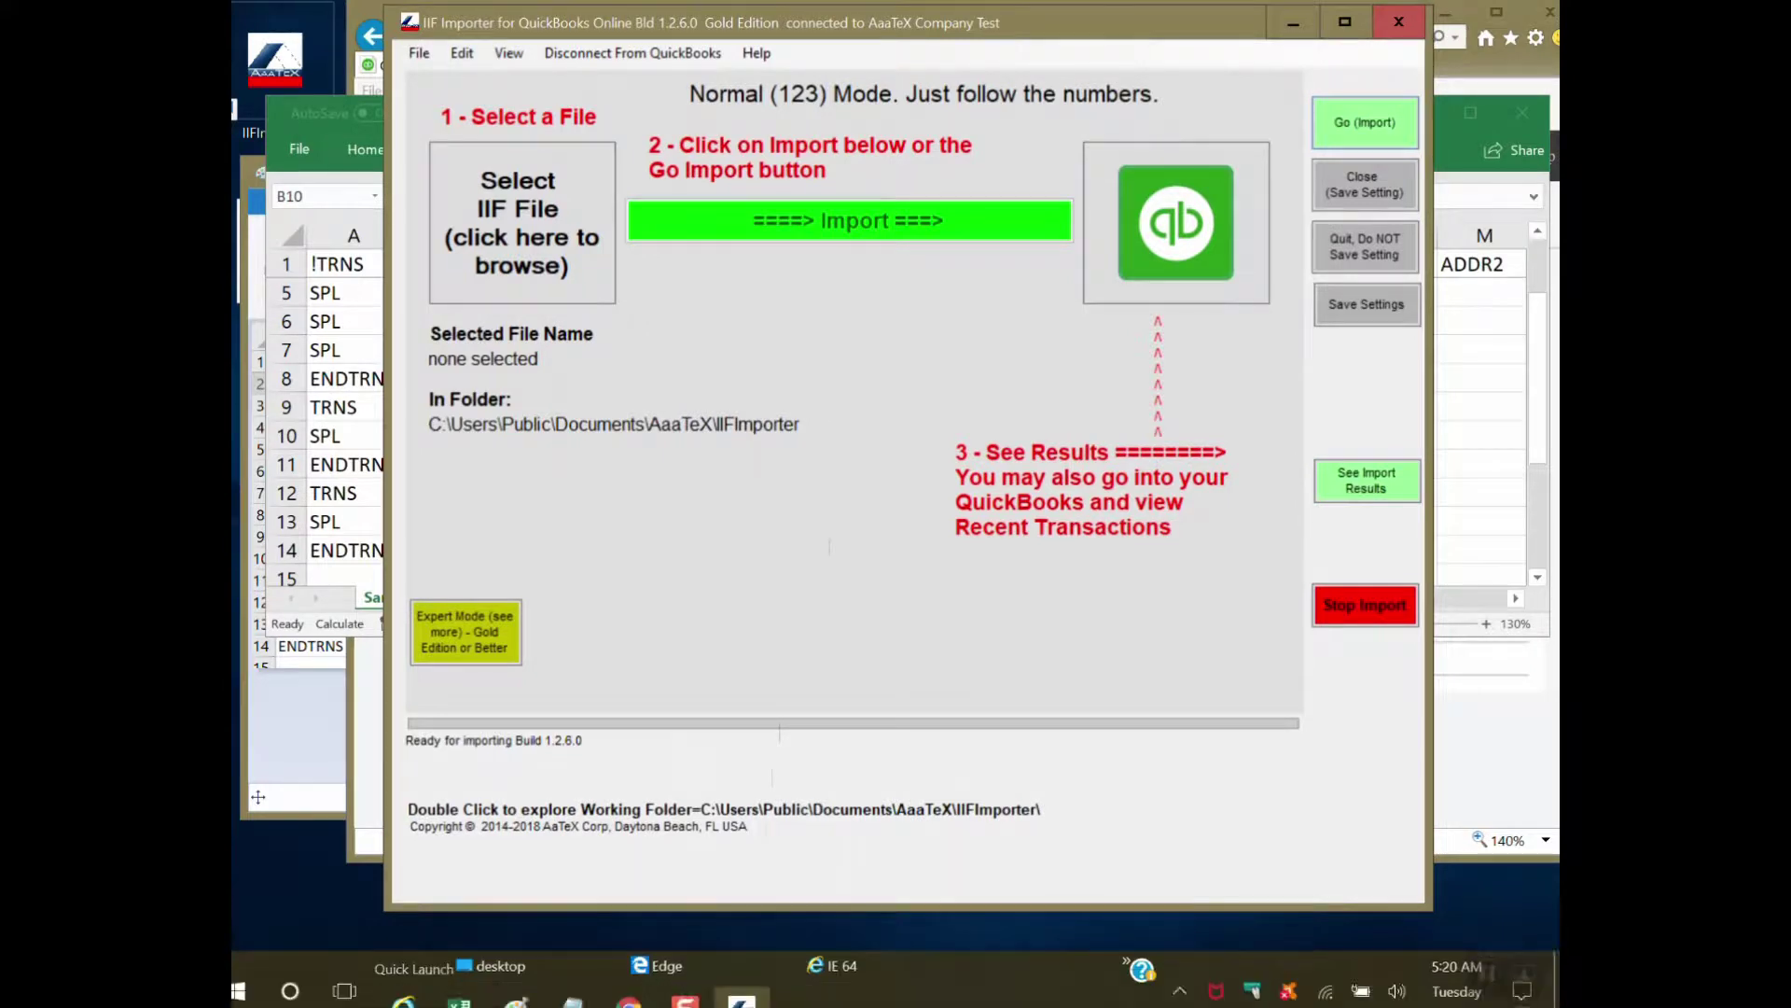
{"action": "left_click", "coordinate": [402, 984]}
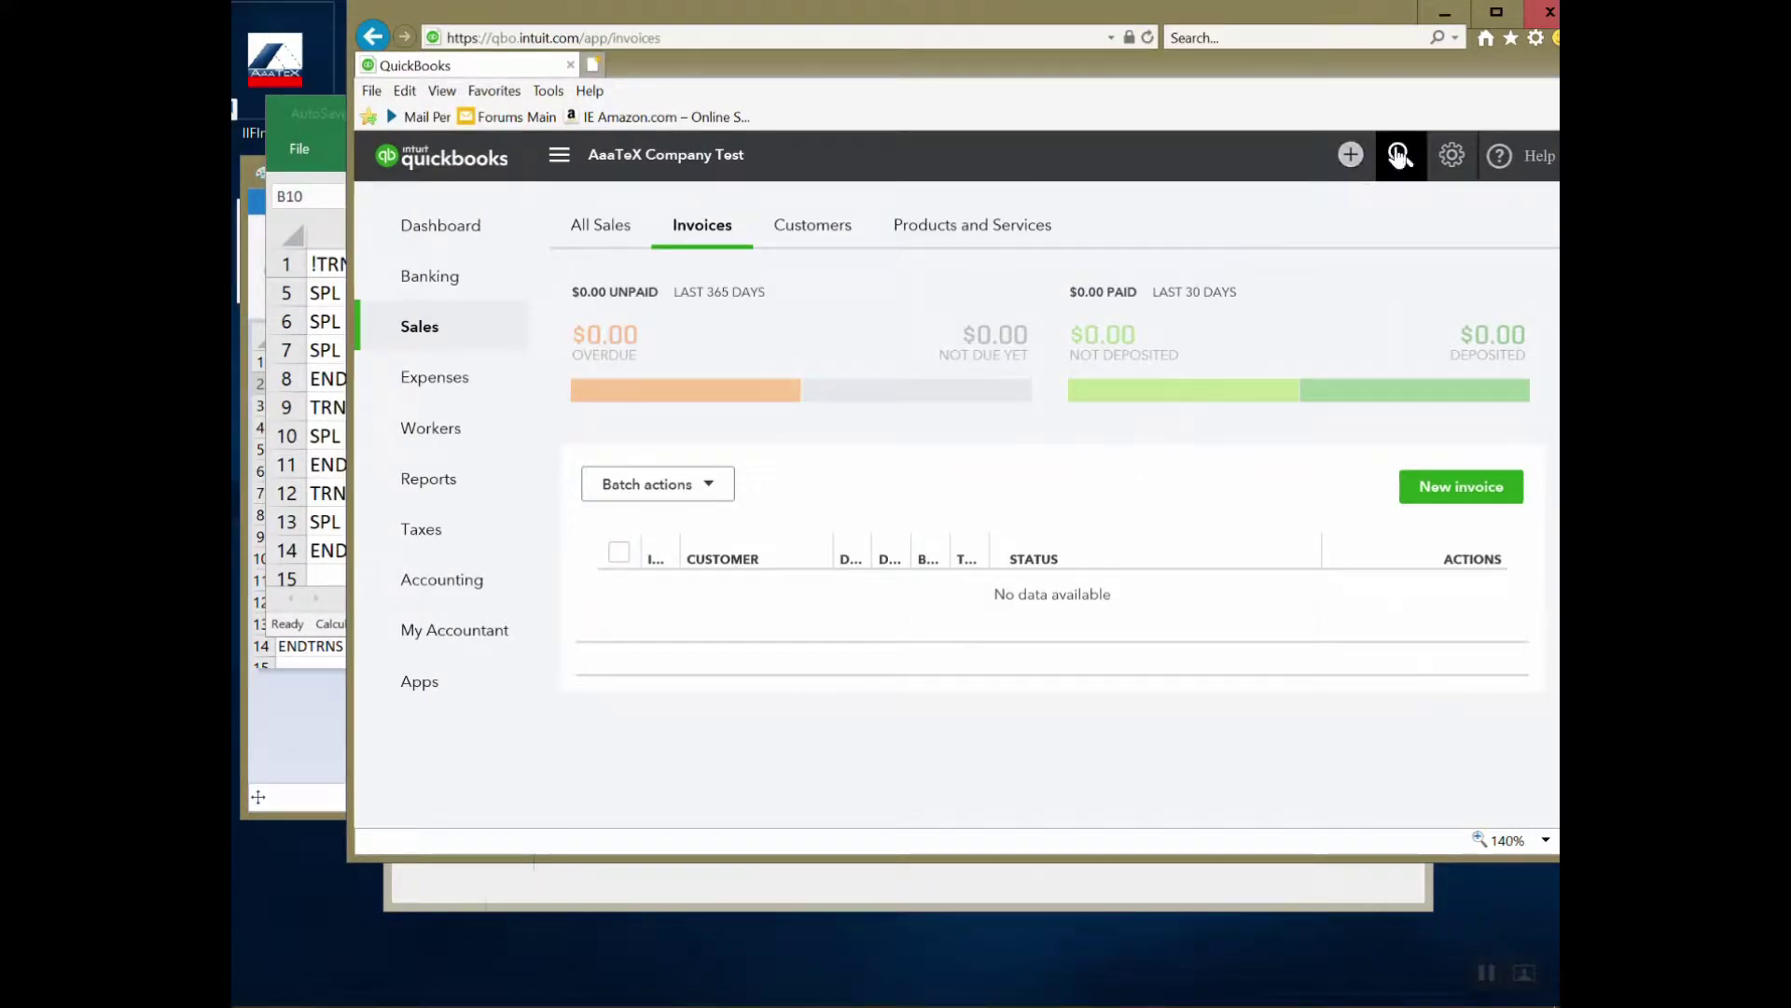
{"action": "left_click", "coordinate": [1399, 155]}
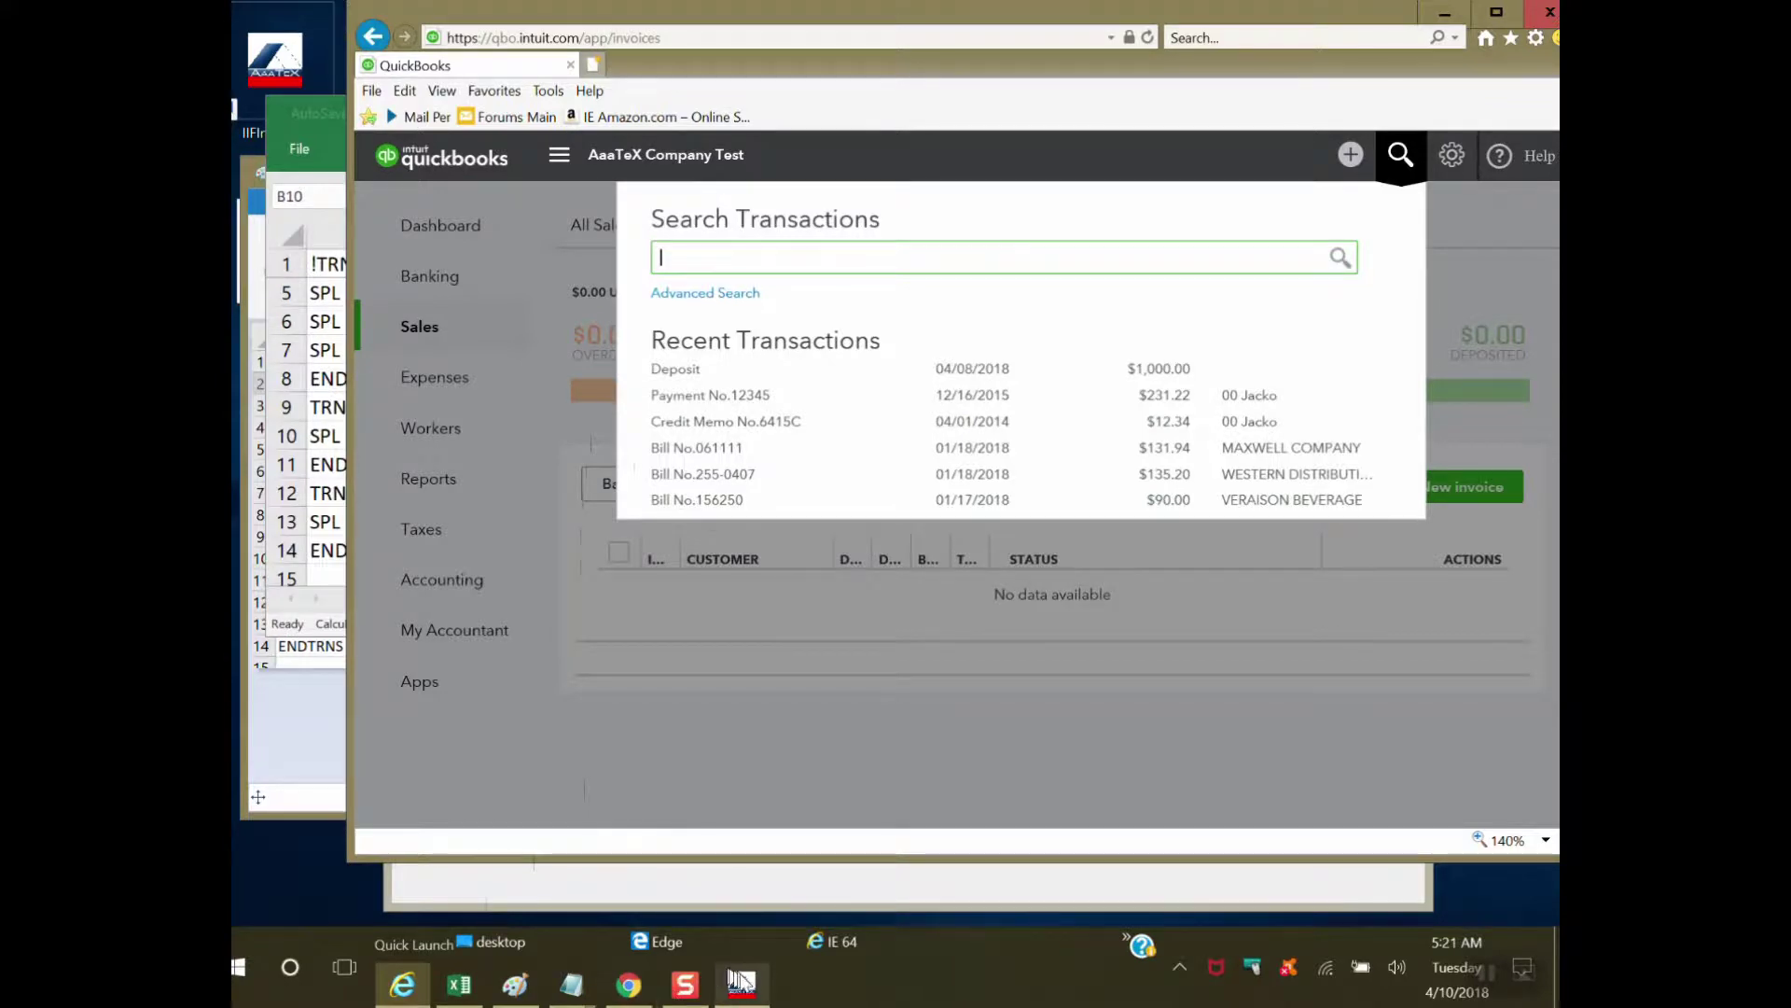
{"action": "left_click", "coordinate": [745, 984]}
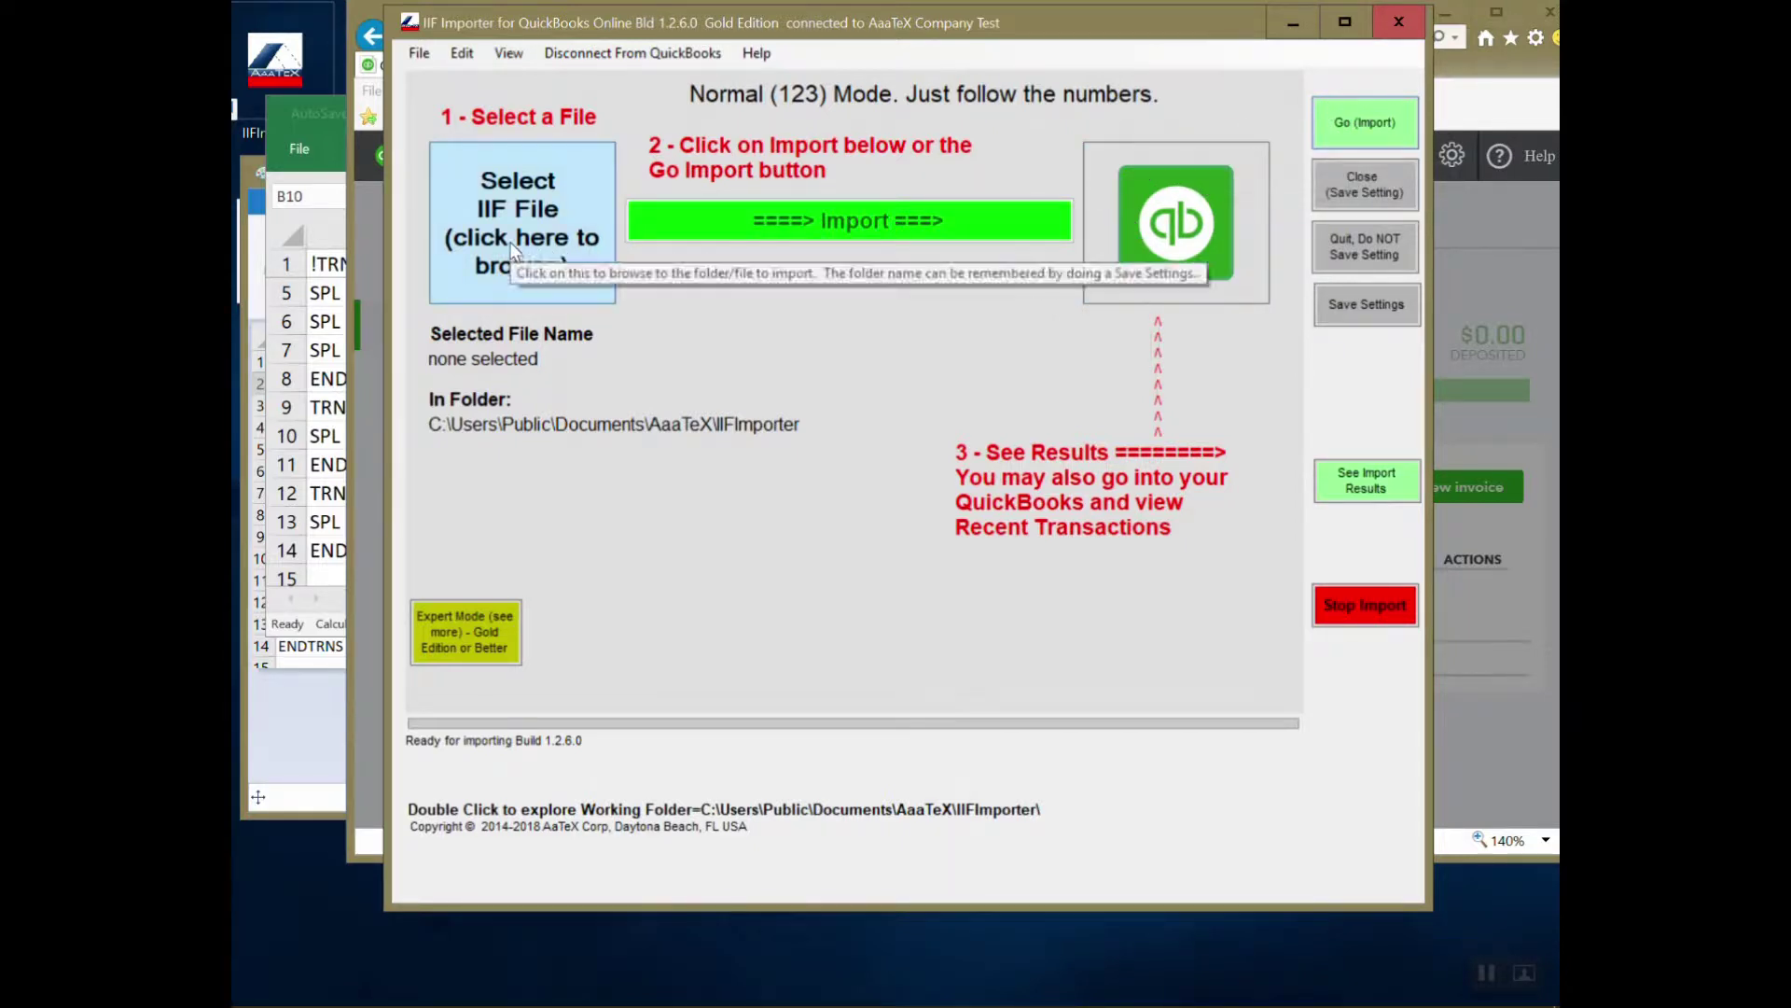
Step: Browse through Quick access to the 000 Test IIFs folder and pick SampleInvoiceWithPaymentJE.IIF
{"action": "left_click", "coordinate": [529, 196]}
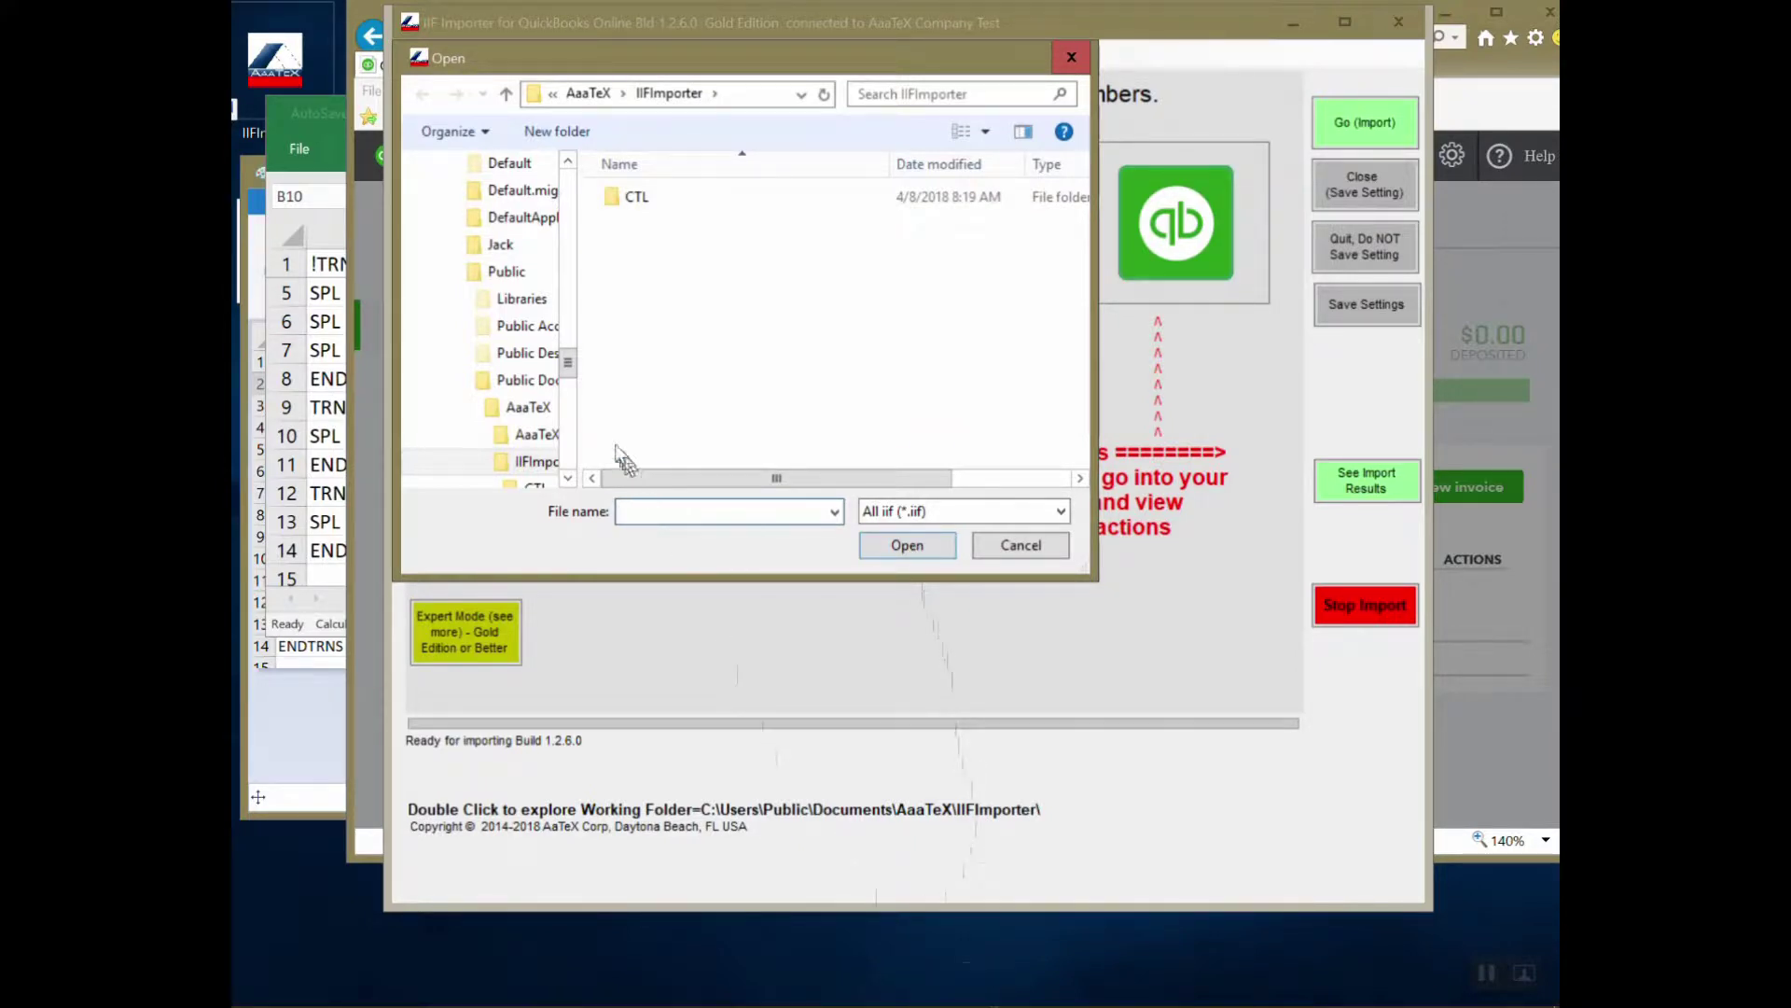
{"action": "left_click_drag", "start_coordinate": [568, 362], "coordinate": [568, 182]}
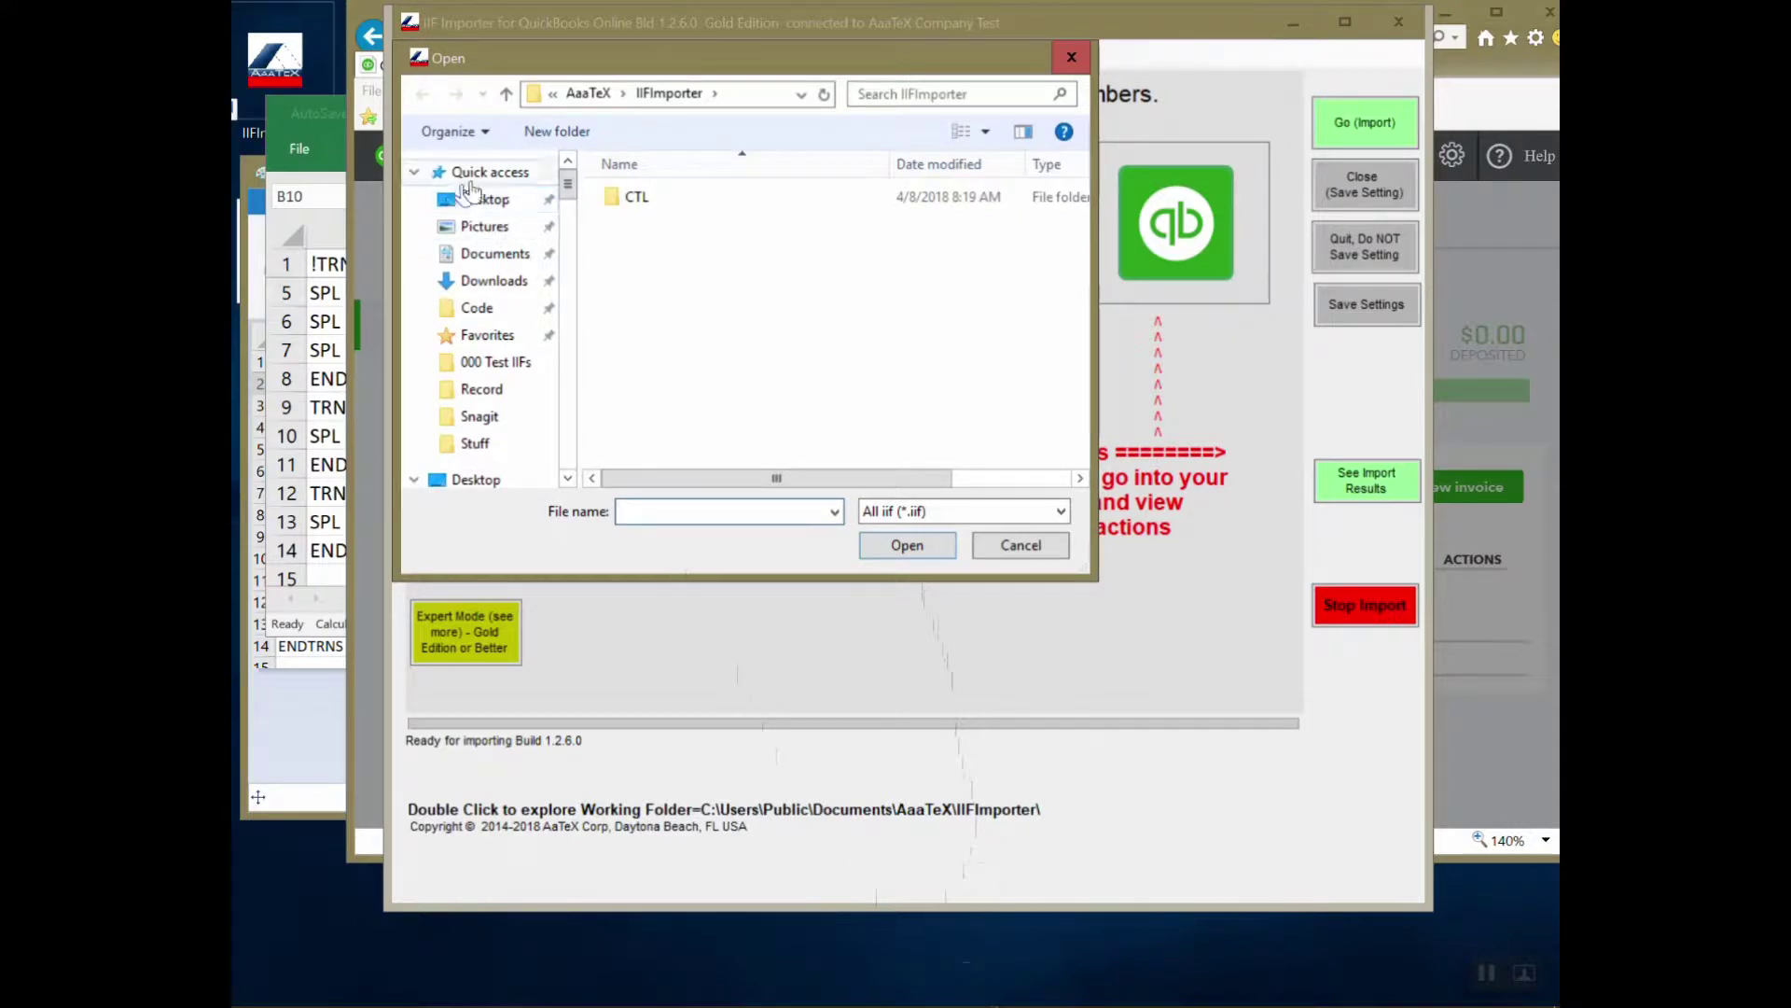
{"action": "left_click", "coordinate": [504, 364]}
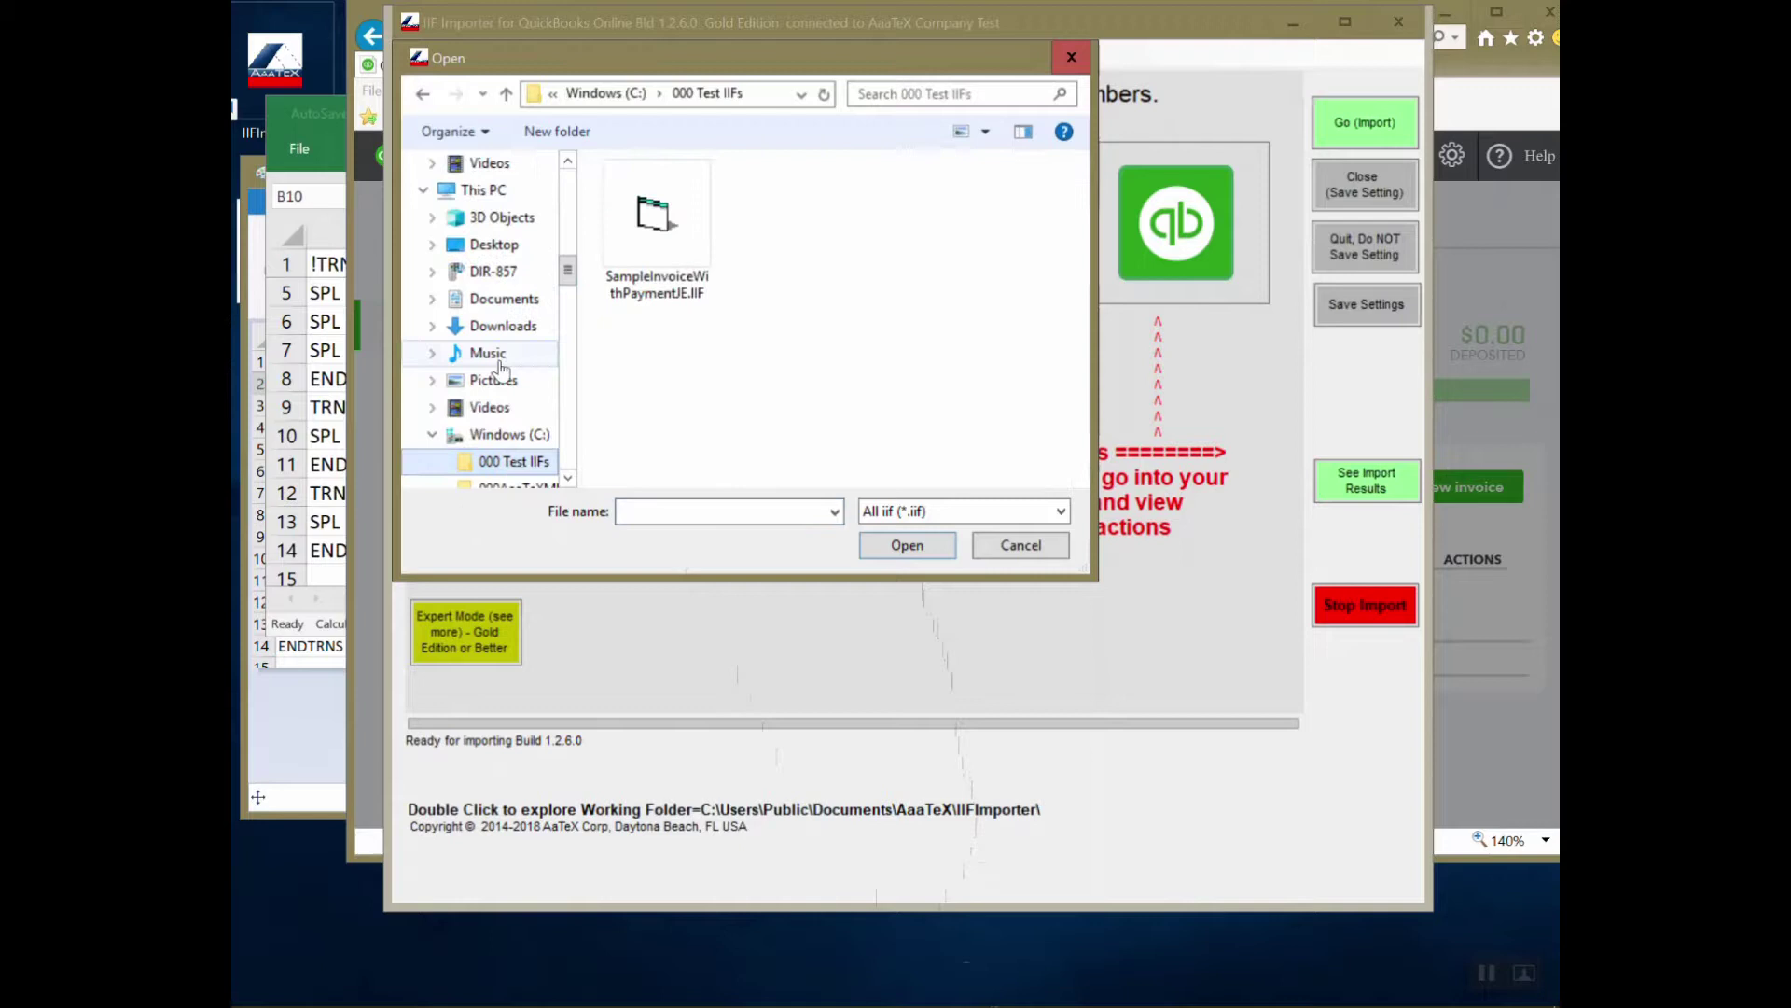
{"action": "double_click", "coordinate": [653, 213]}
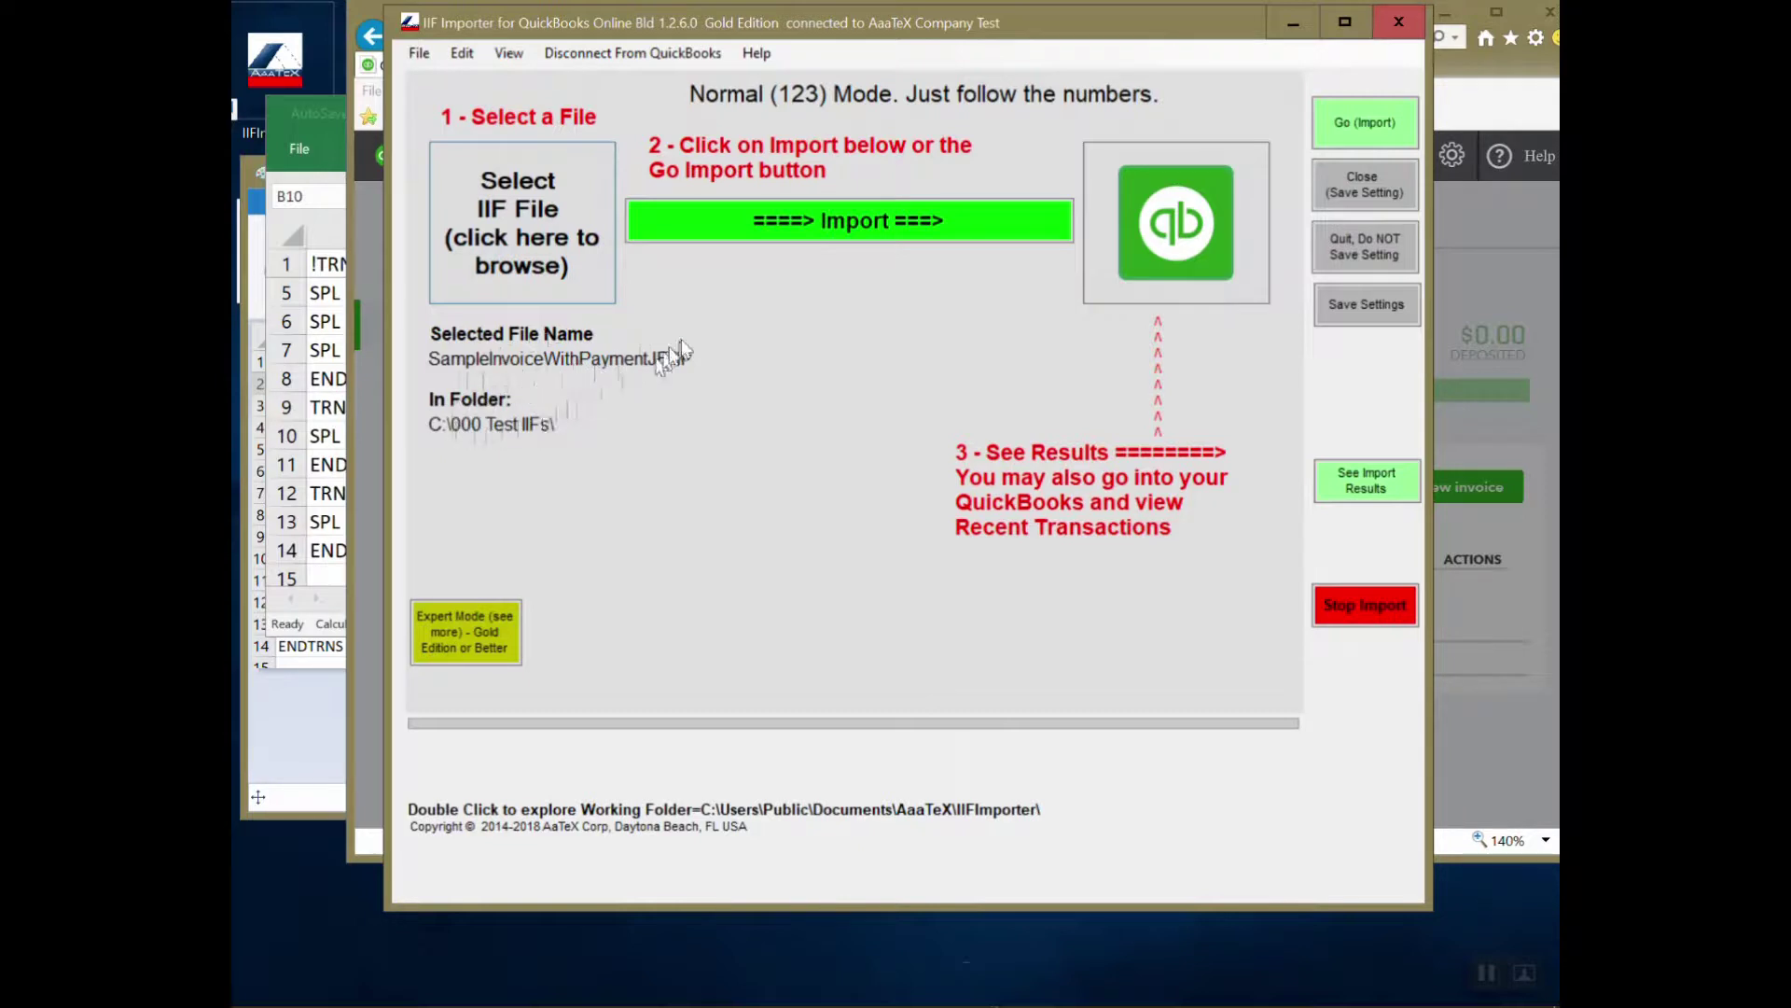
Step: Import the selected IIF file, check the 3-transaction, 0-error results, and switch back to QuickBooks
{"action": "left_click", "coordinate": [836, 235]}
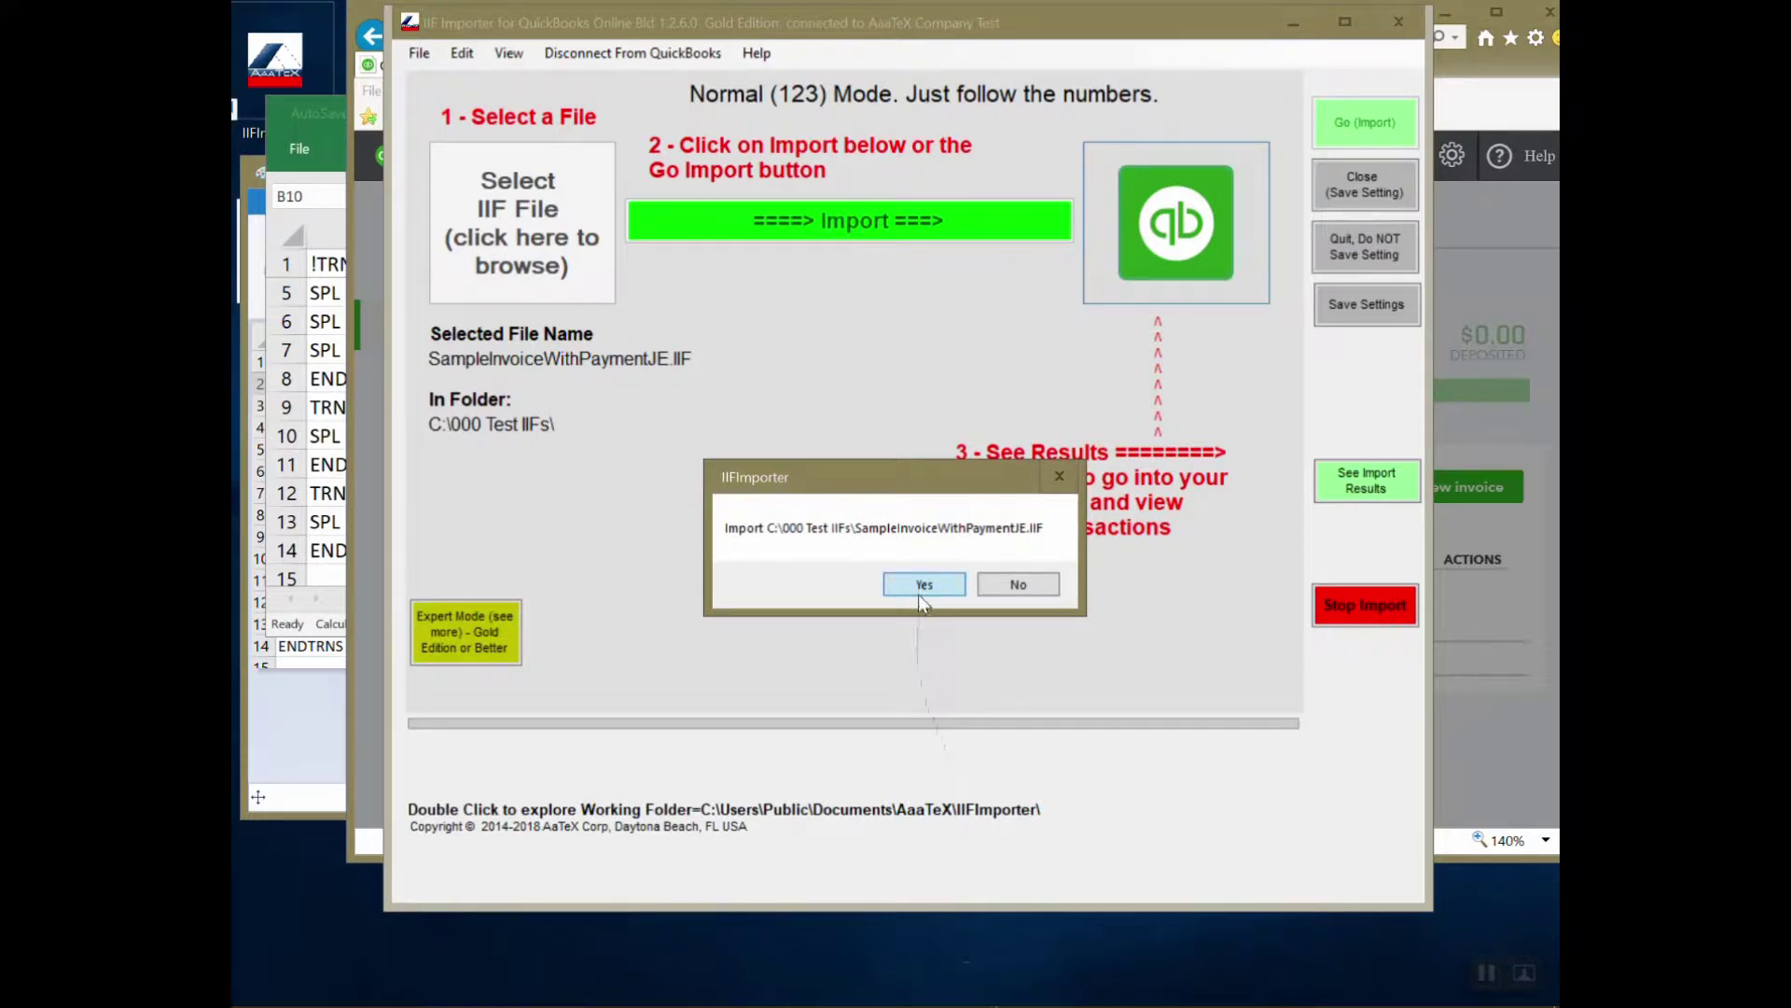
{"action": "left_click", "coordinate": [923, 585]}
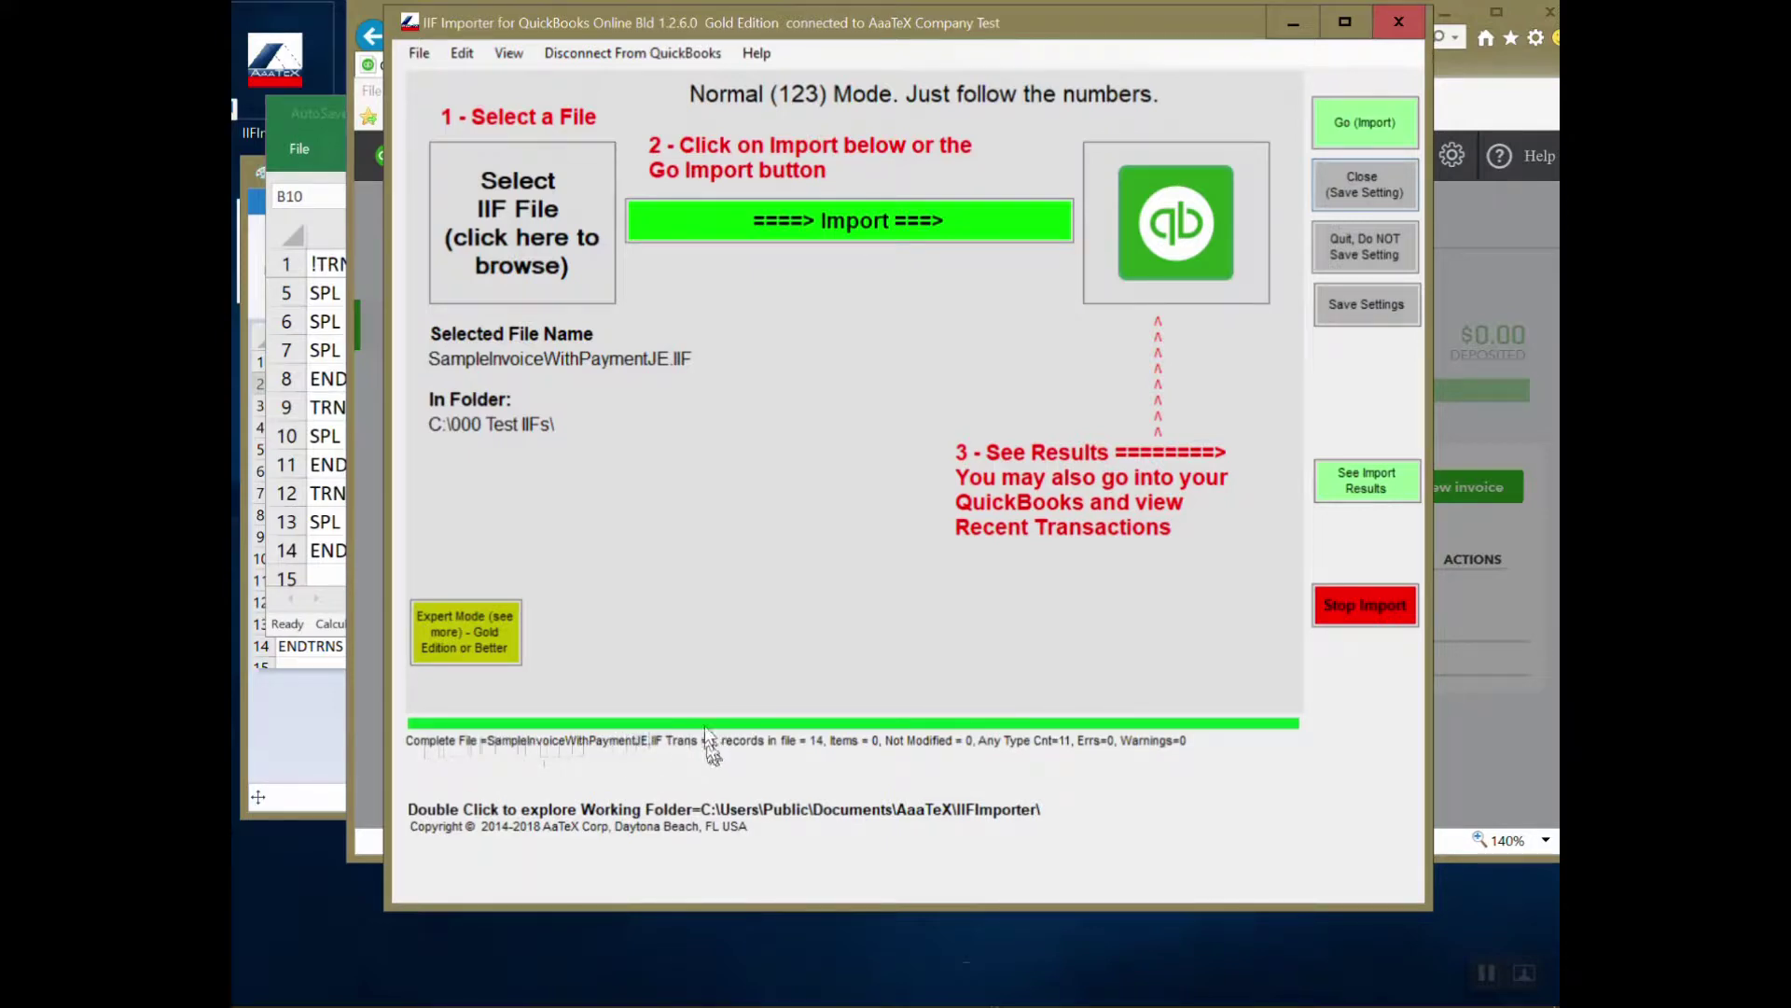
{"action": "left_click", "coordinate": [1098, 249]}
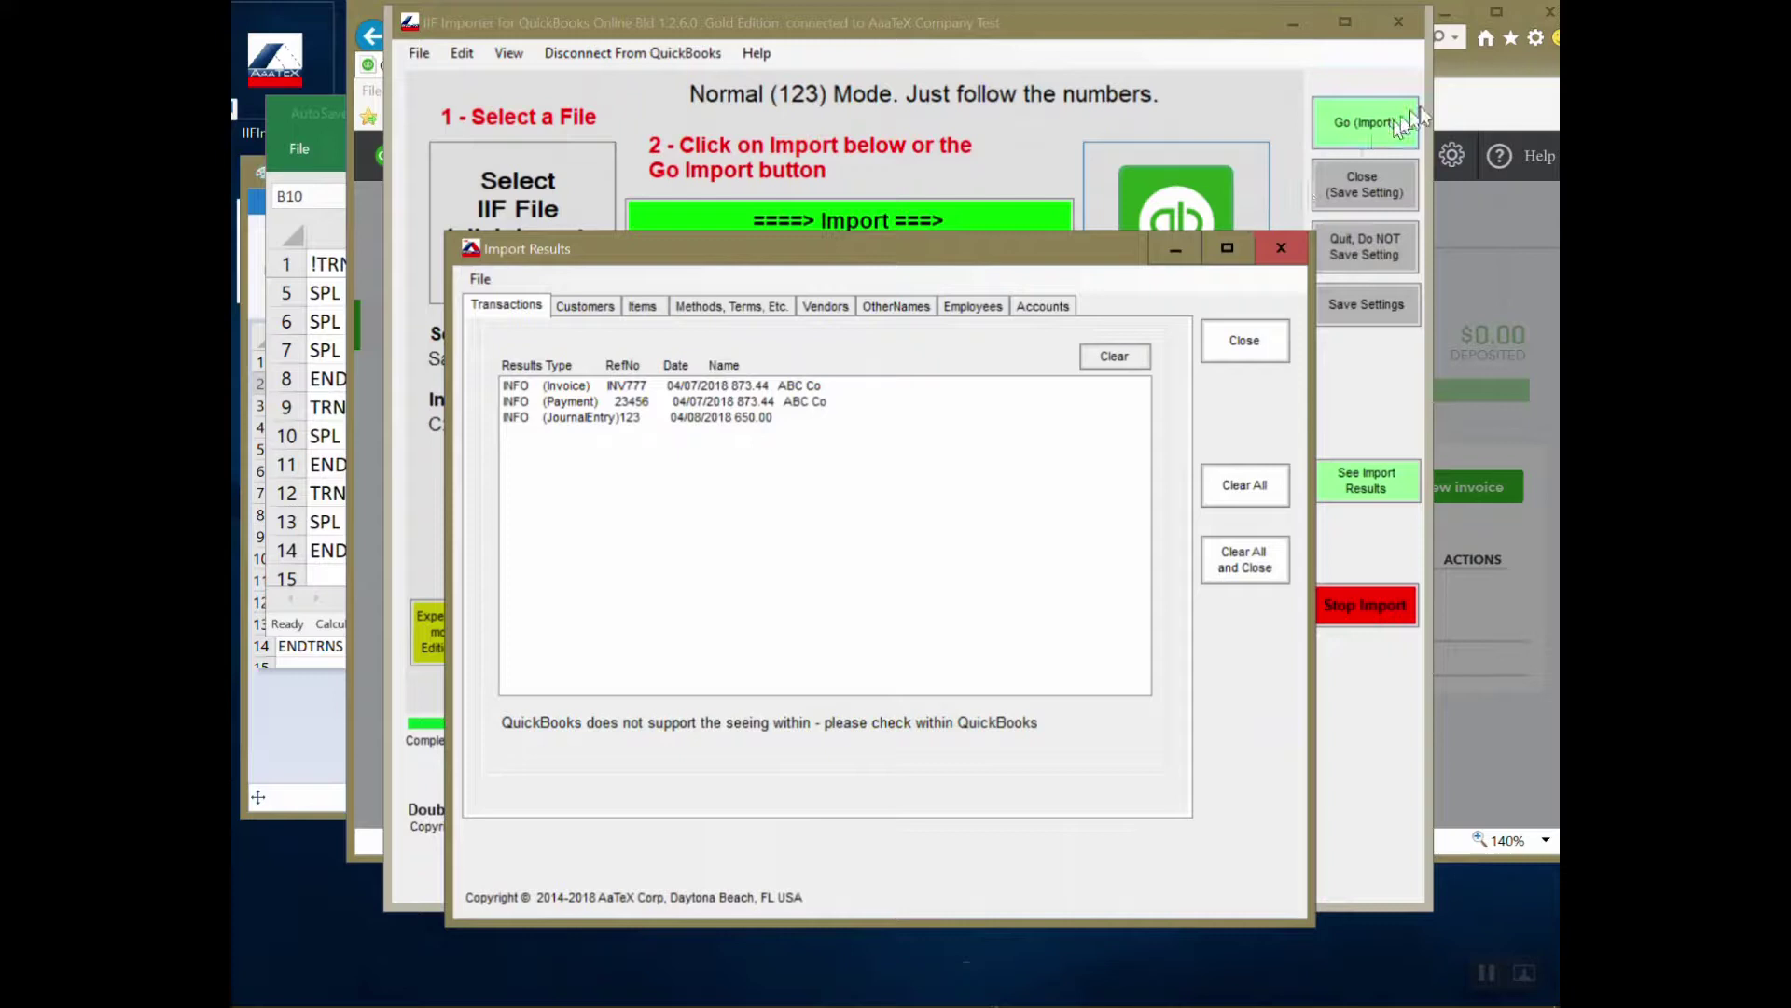
{"action": "left_click", "coordinate": [1472, 105]}
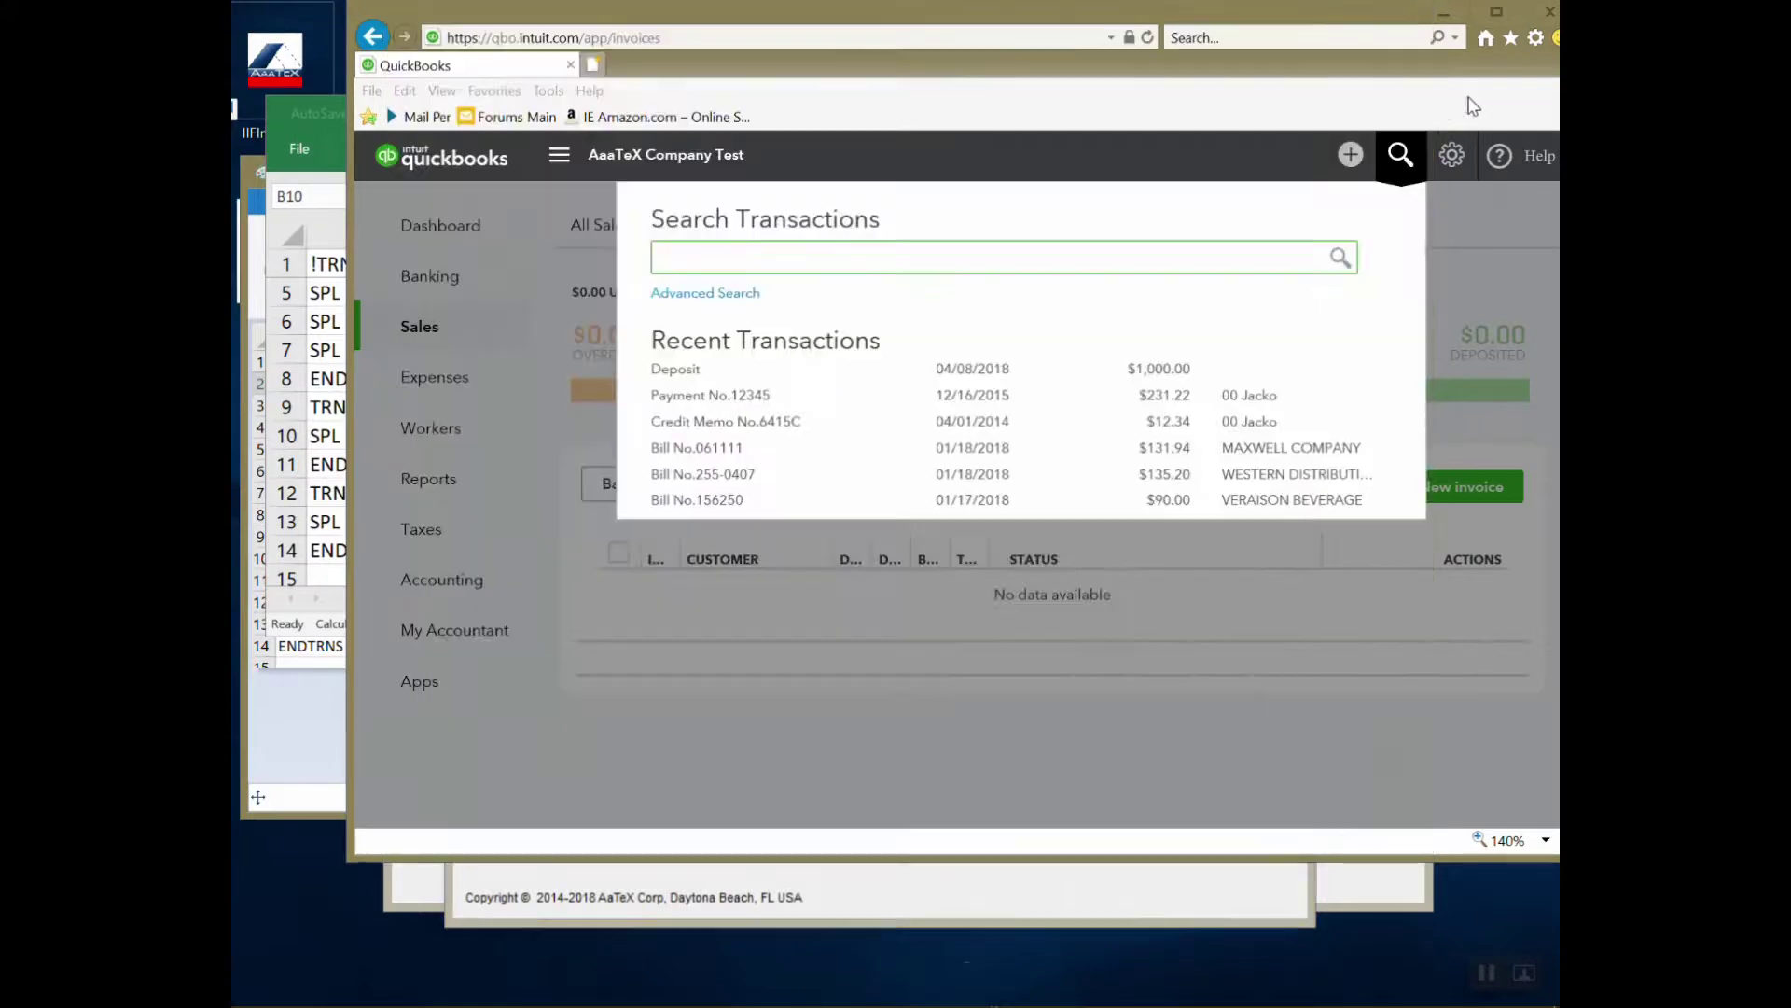
Step: Open imported payment 23456 from Recent Transactions, then close it
{"action": "left_click", "coordinate": [1402, 157]}
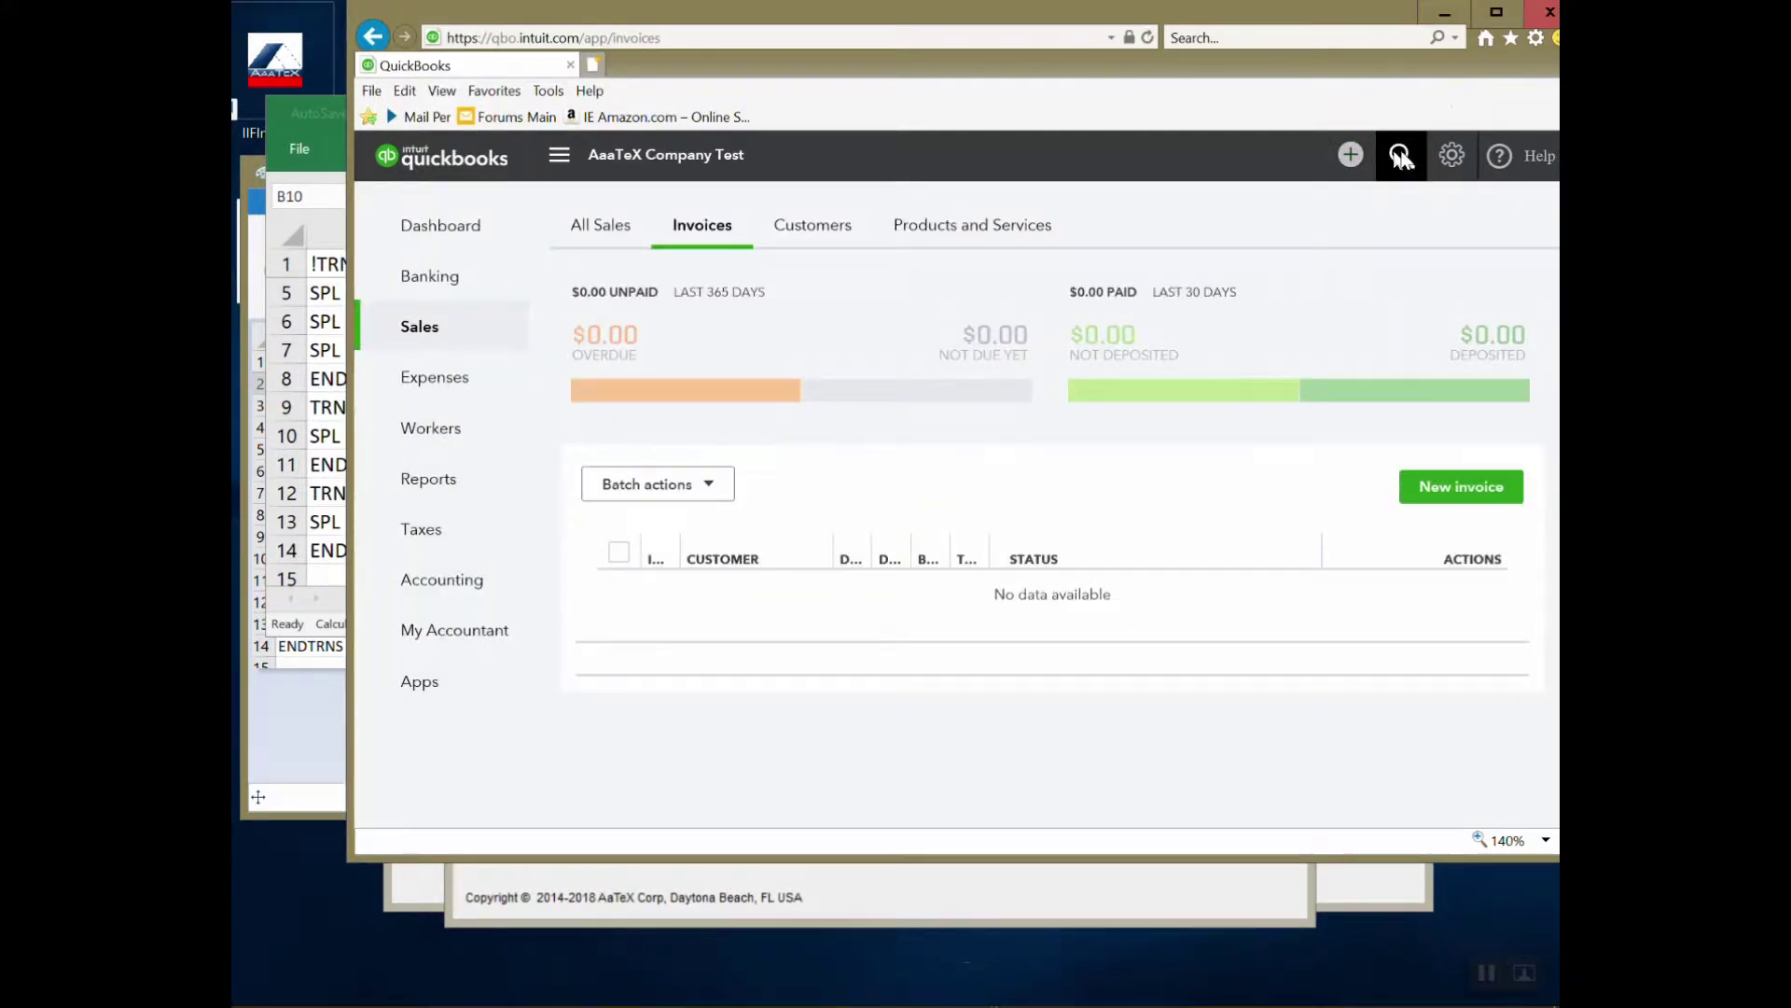
{"action": "left_click", "coordinate": [1402, 157]}
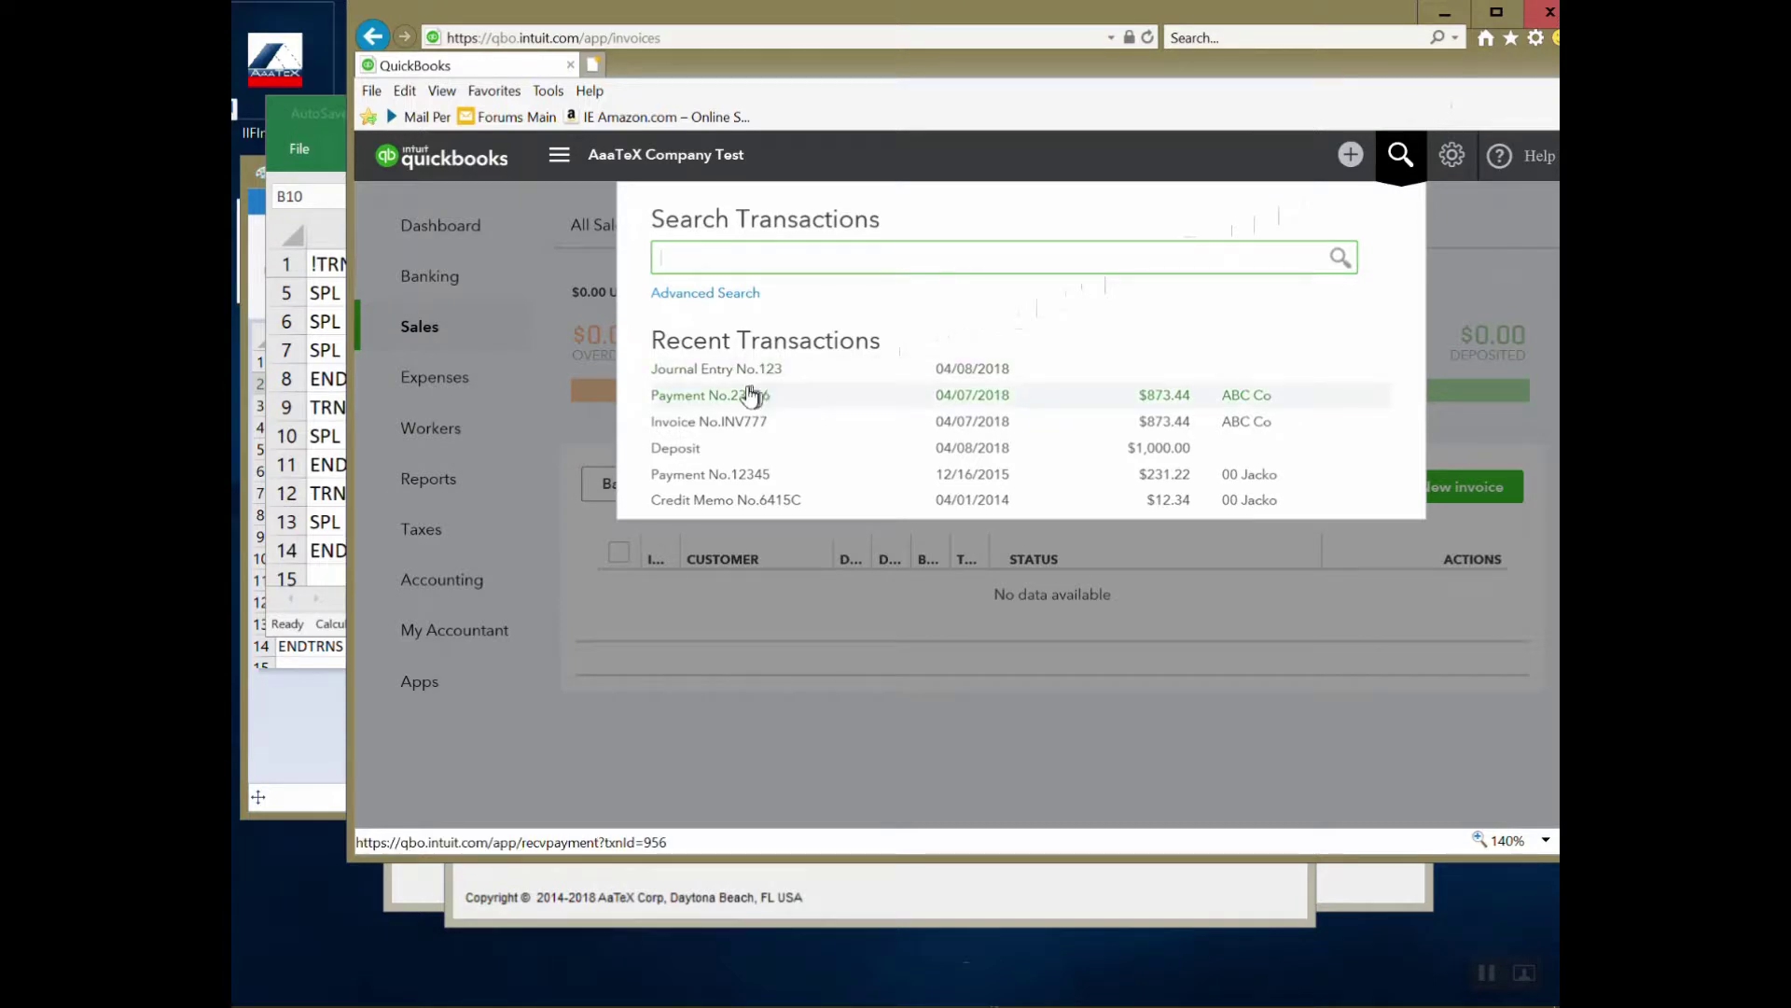
{"action": "left_click", "coordinate": [684, 404]}
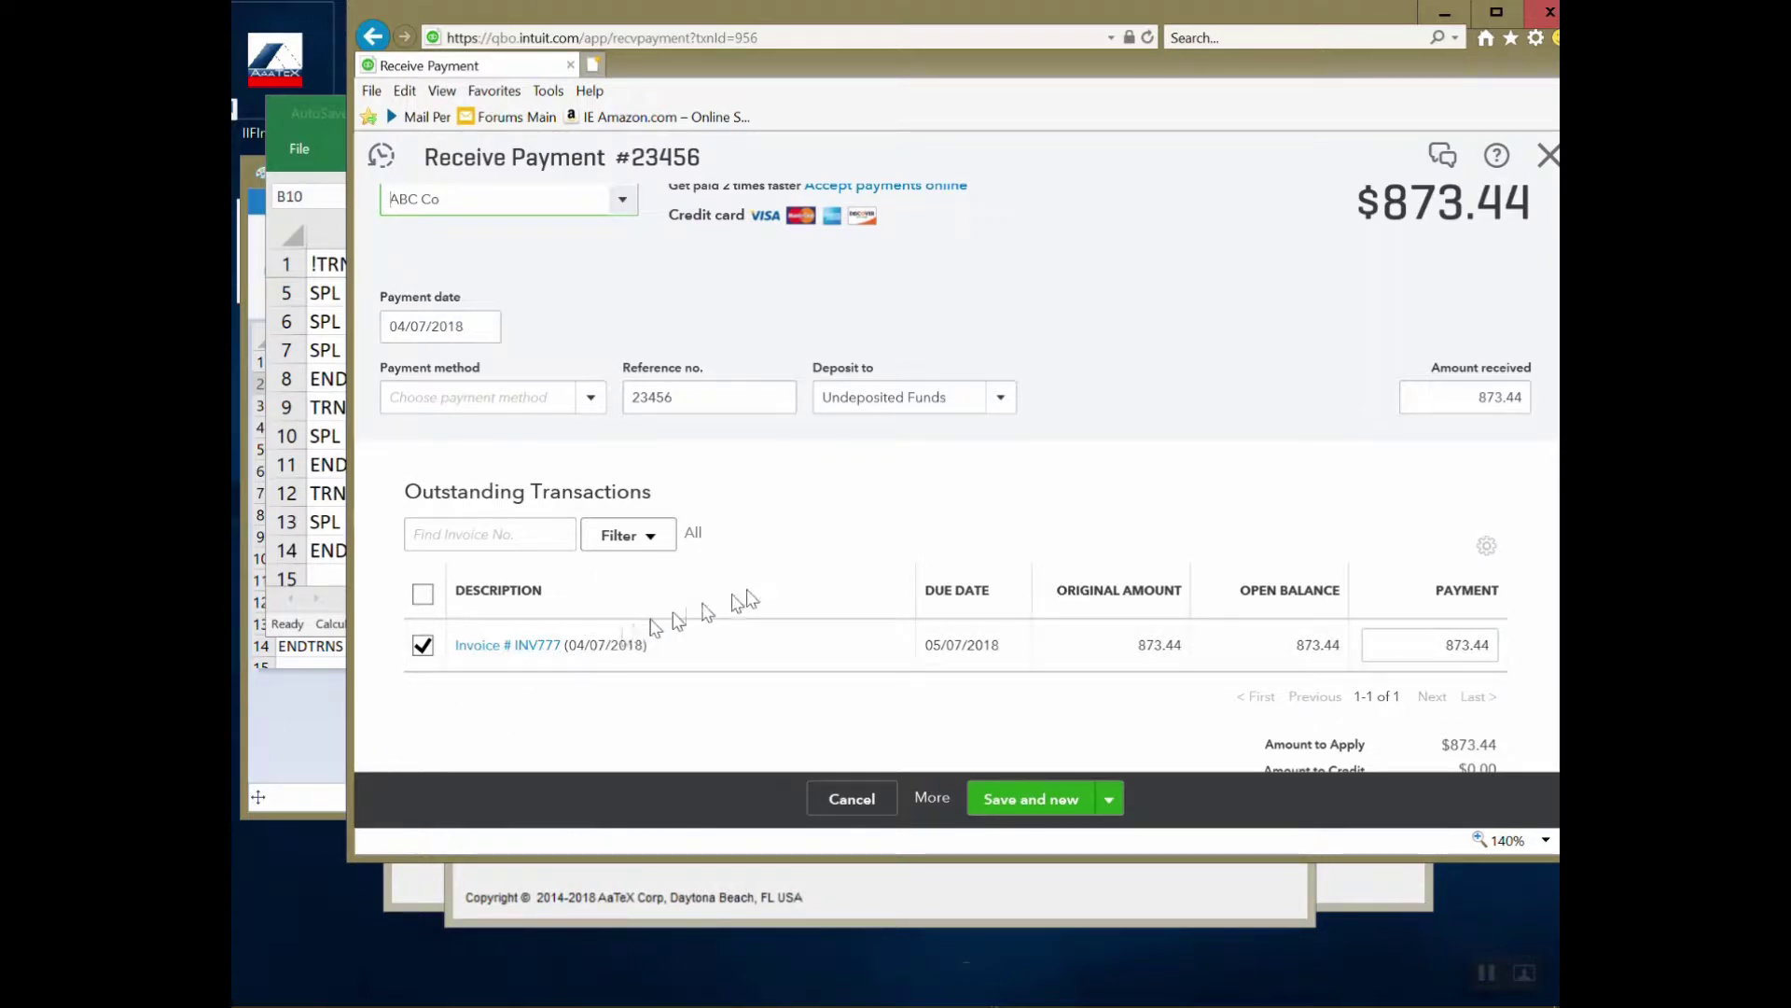
{"action": "left_click", "coordinate": [1546, 157]}
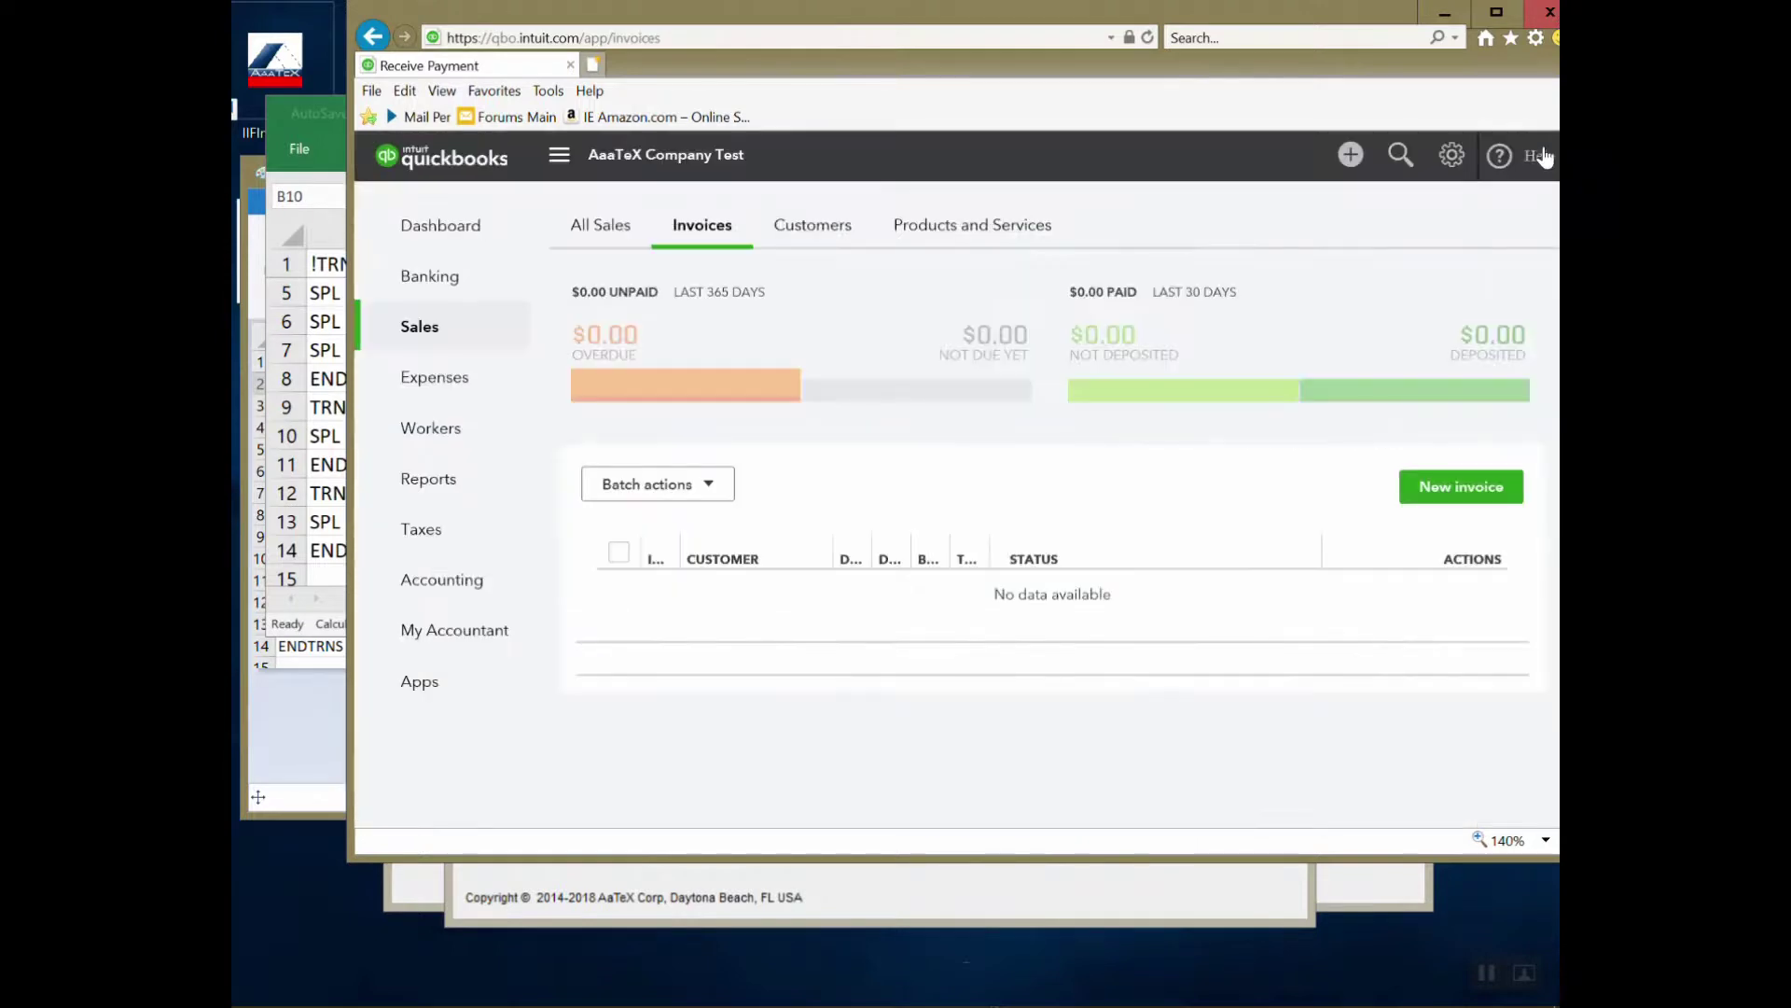
Step: Open imported invoice INV777 from Recent Transactions, then close it to see it listed as paid
{"action": "left_click", "coordinate": [1400, 161]}
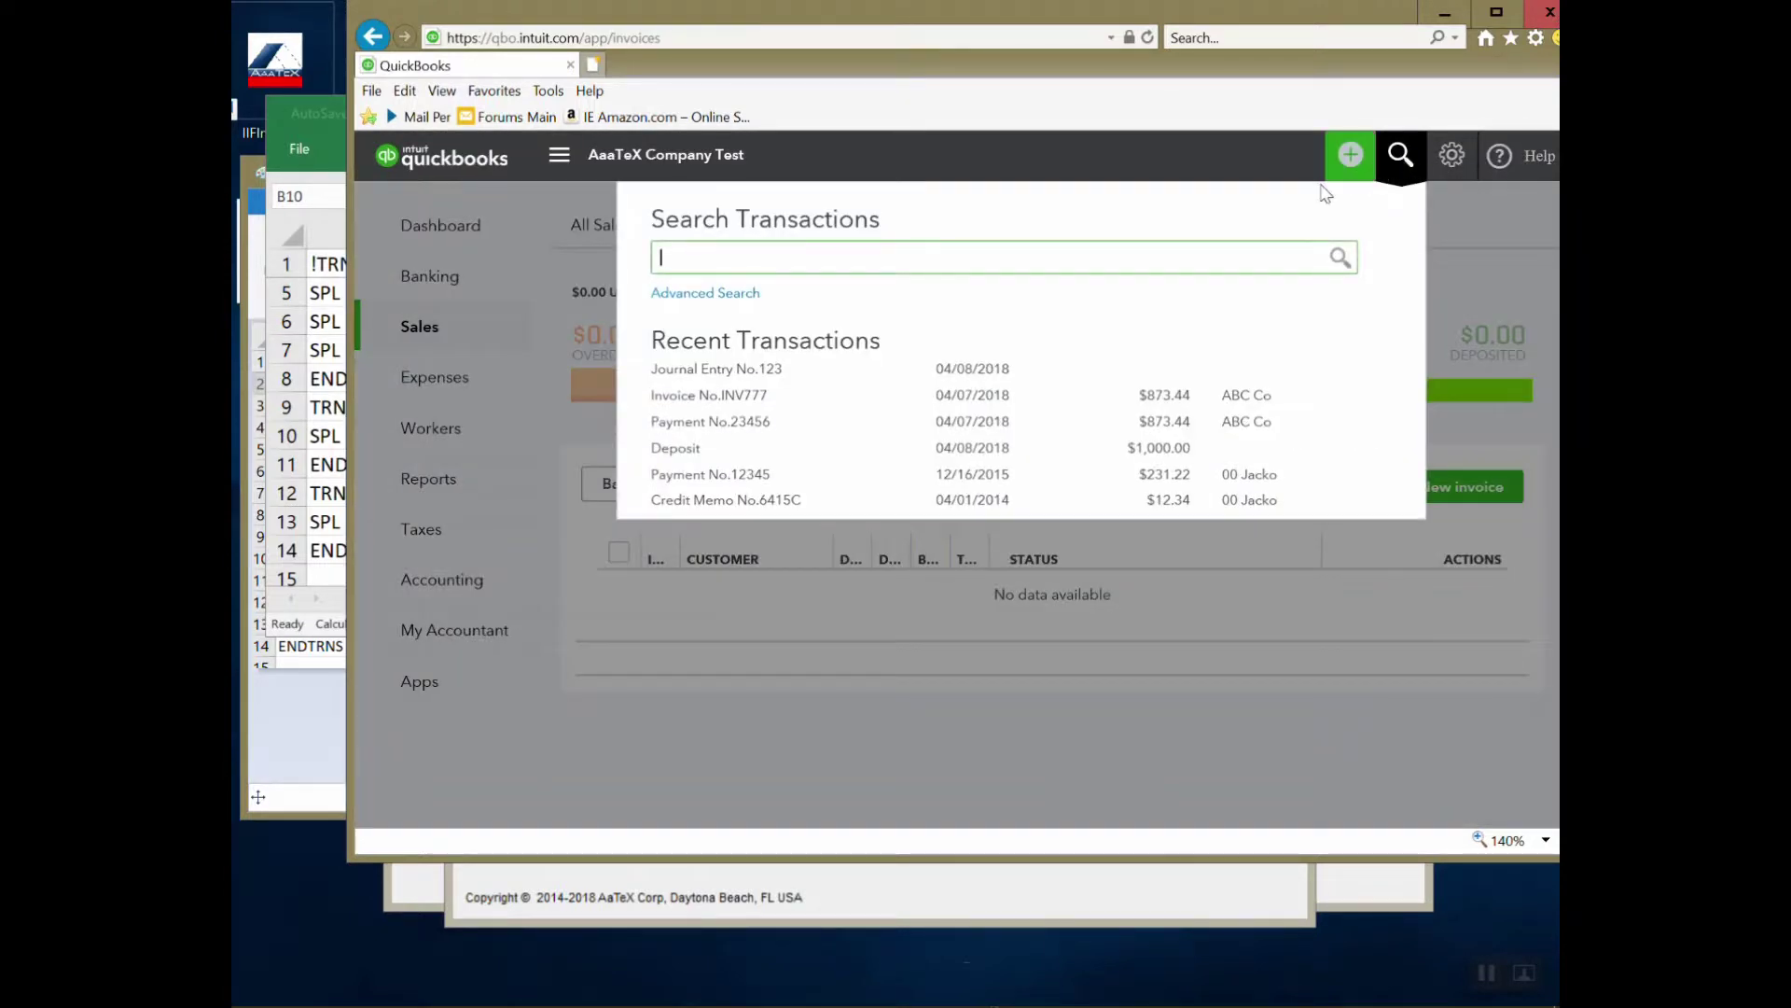
{"action": "left_click", "coordinate": [706, 400]}
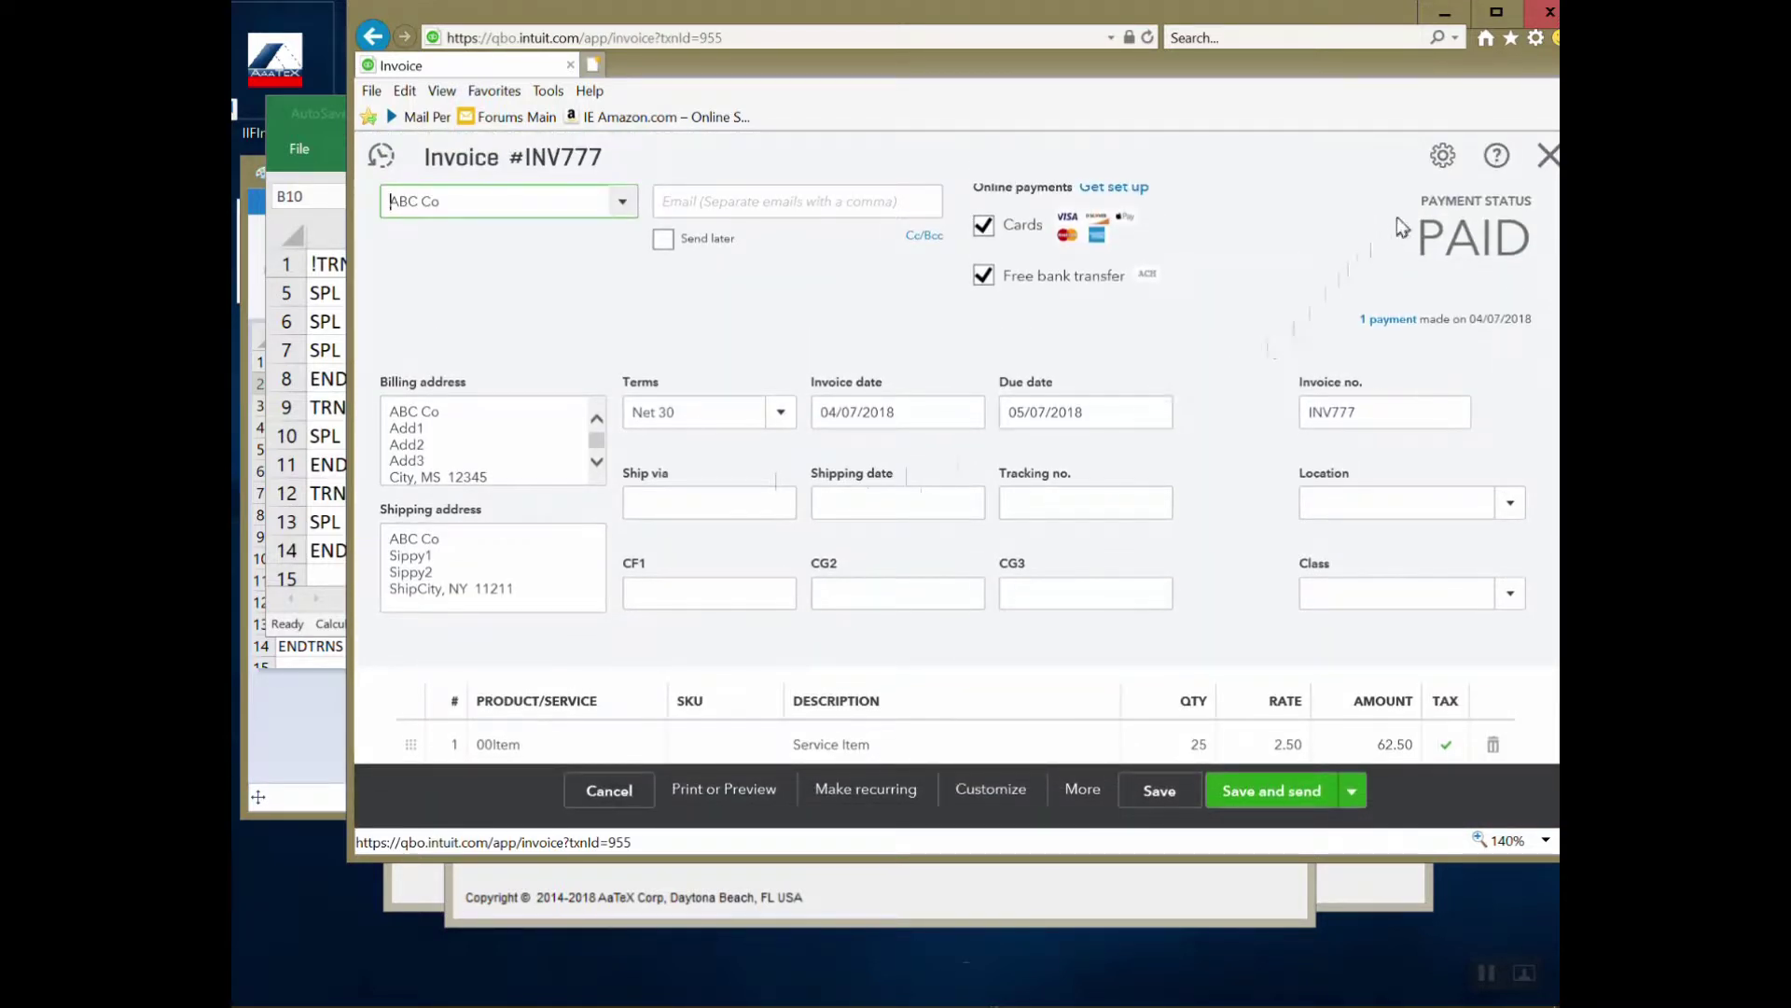
{"action": "left_click", "coordinate": [1547, 155]}
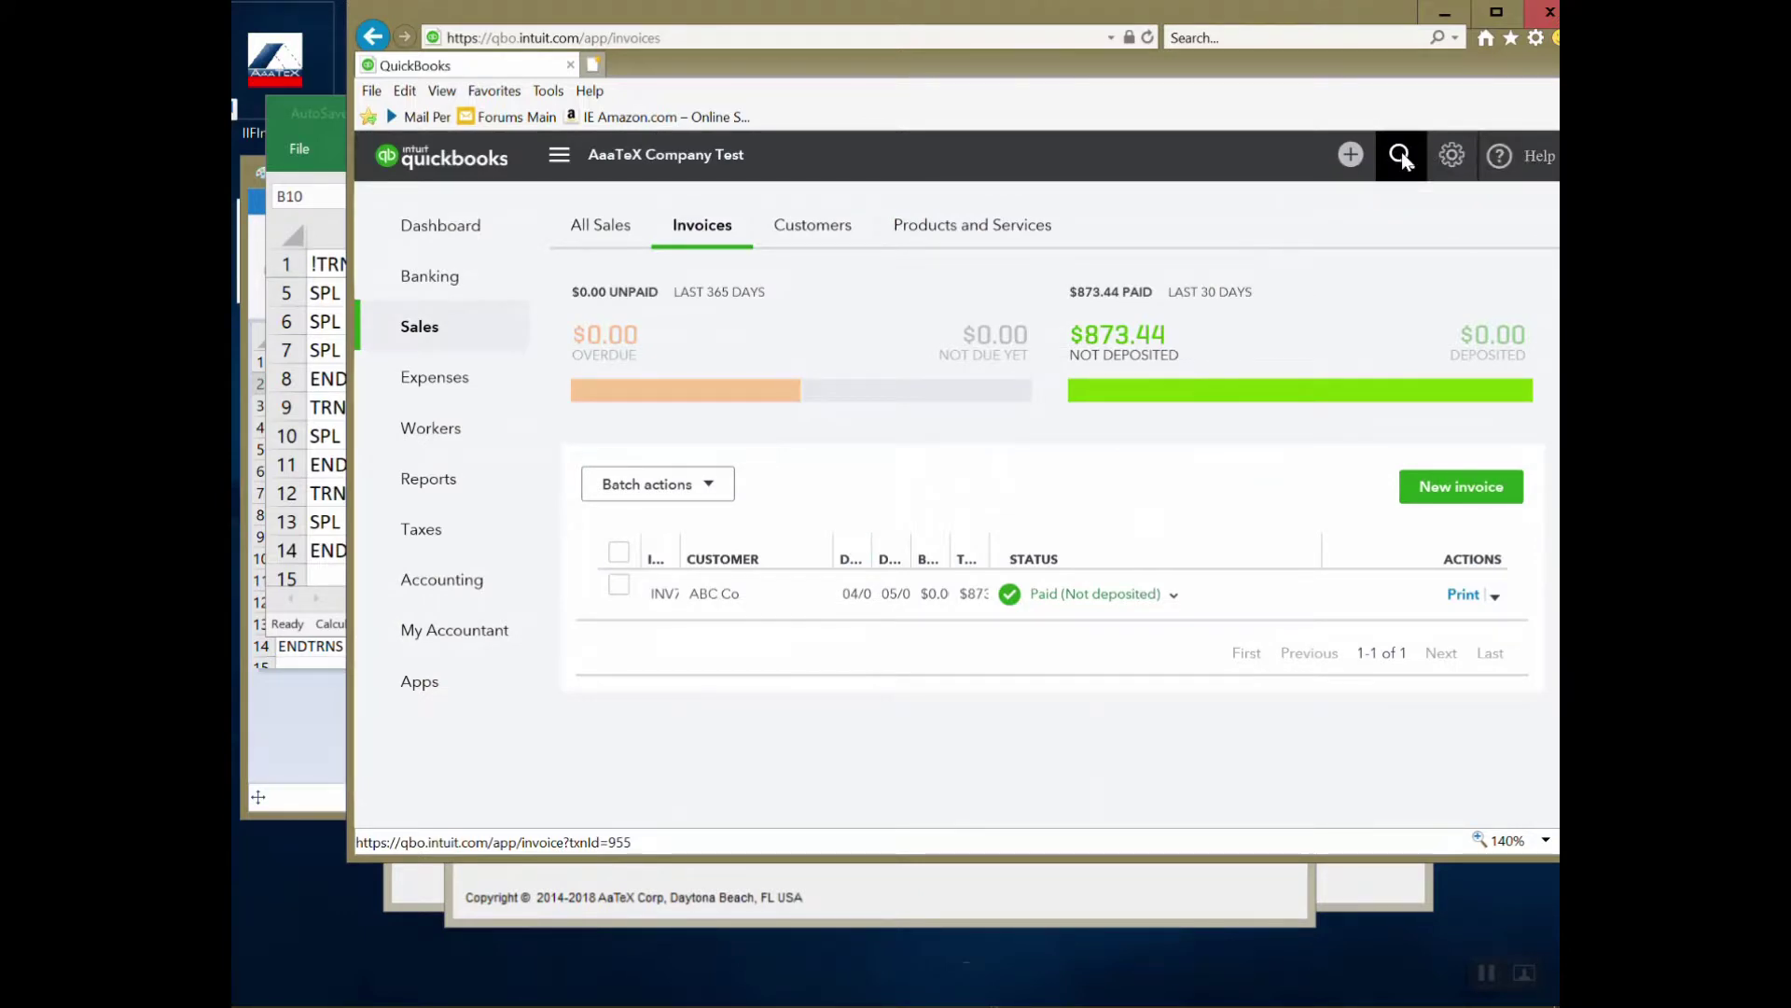
Step: Open Journal Entry No.123 from Recent Transactions in the search panel
{"action": "left_click", "coordinate": [1401, 153]}
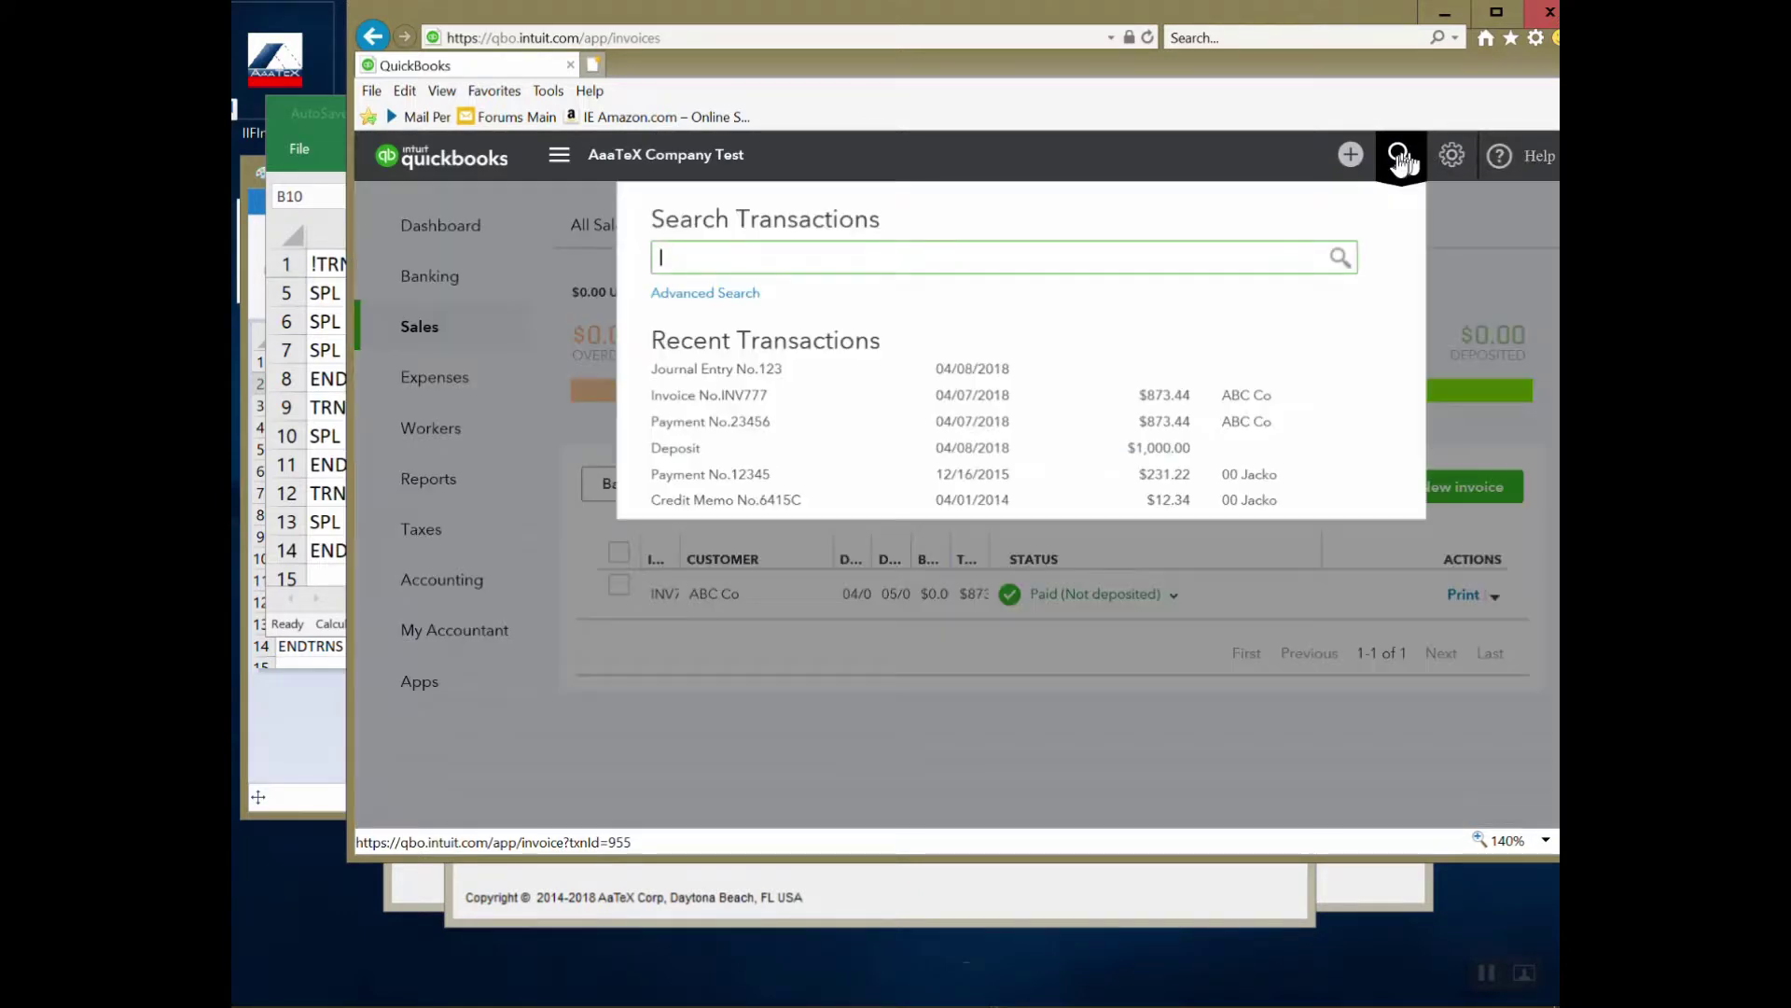
{"action": "left_click", "coordinate": [747, 369]}
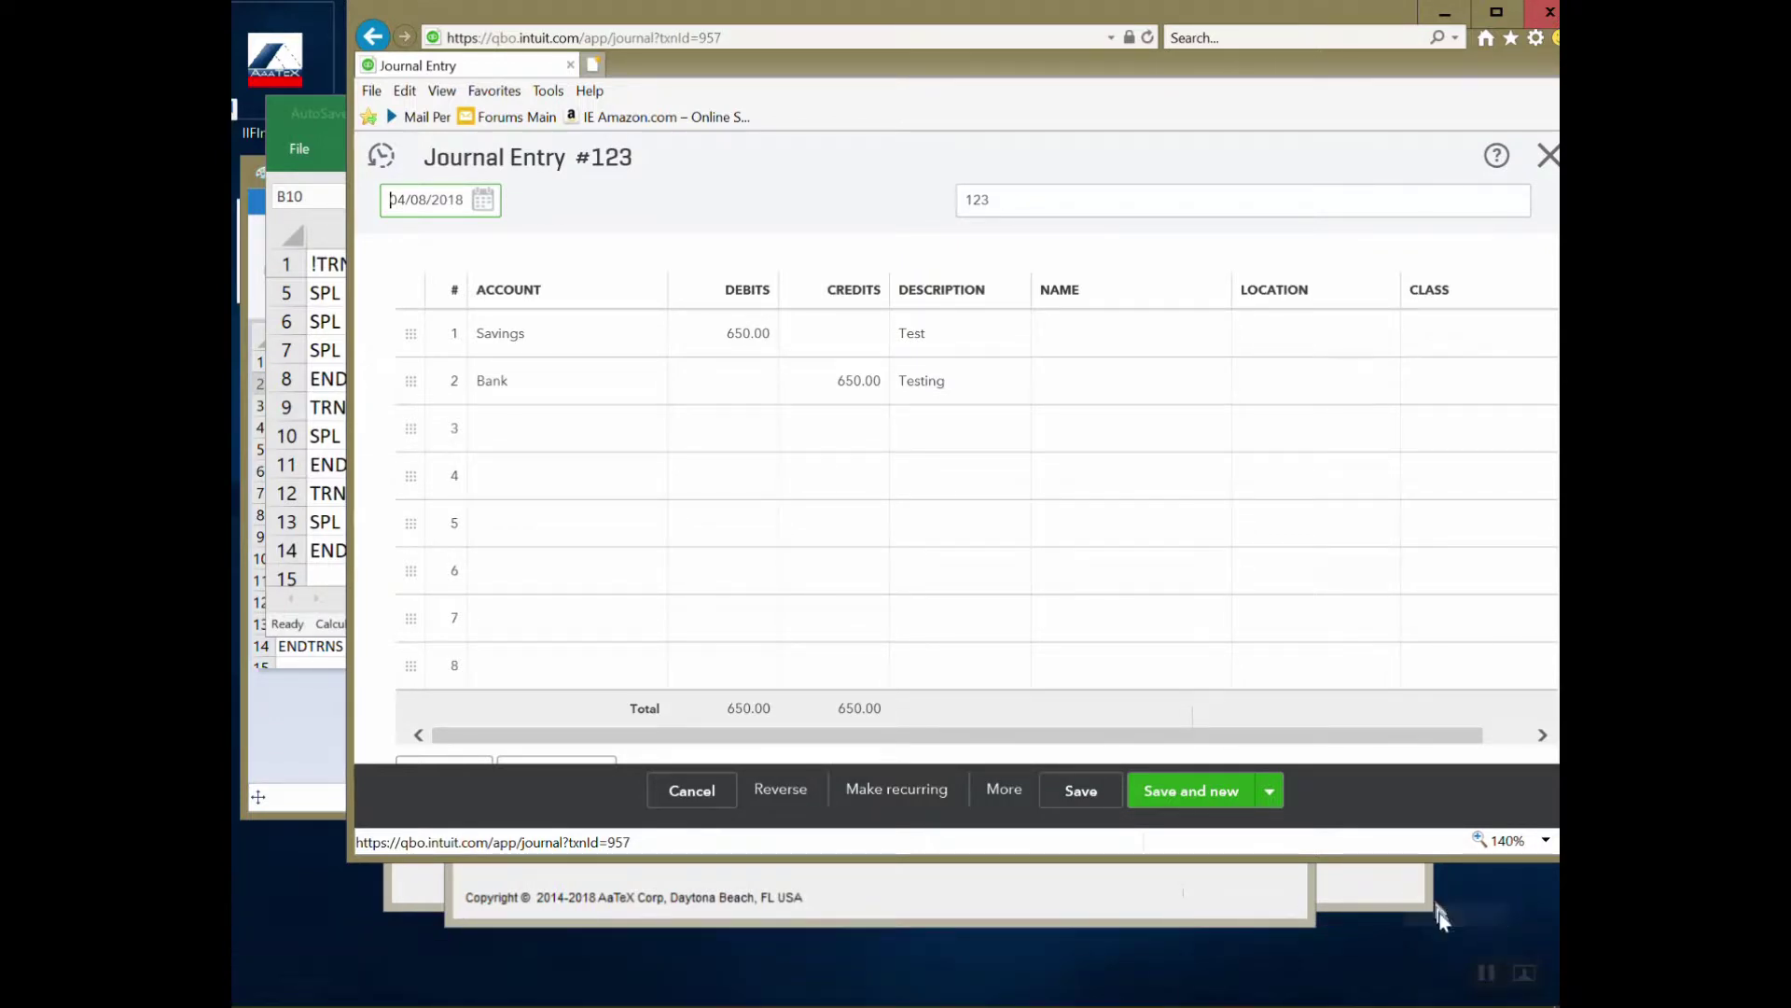
Step: Switch to Chrome on the QuickBooksOnline_IIF_Importer page and scroll to its download link
{"action": "left_click", "coordinate": [1488, 973]}
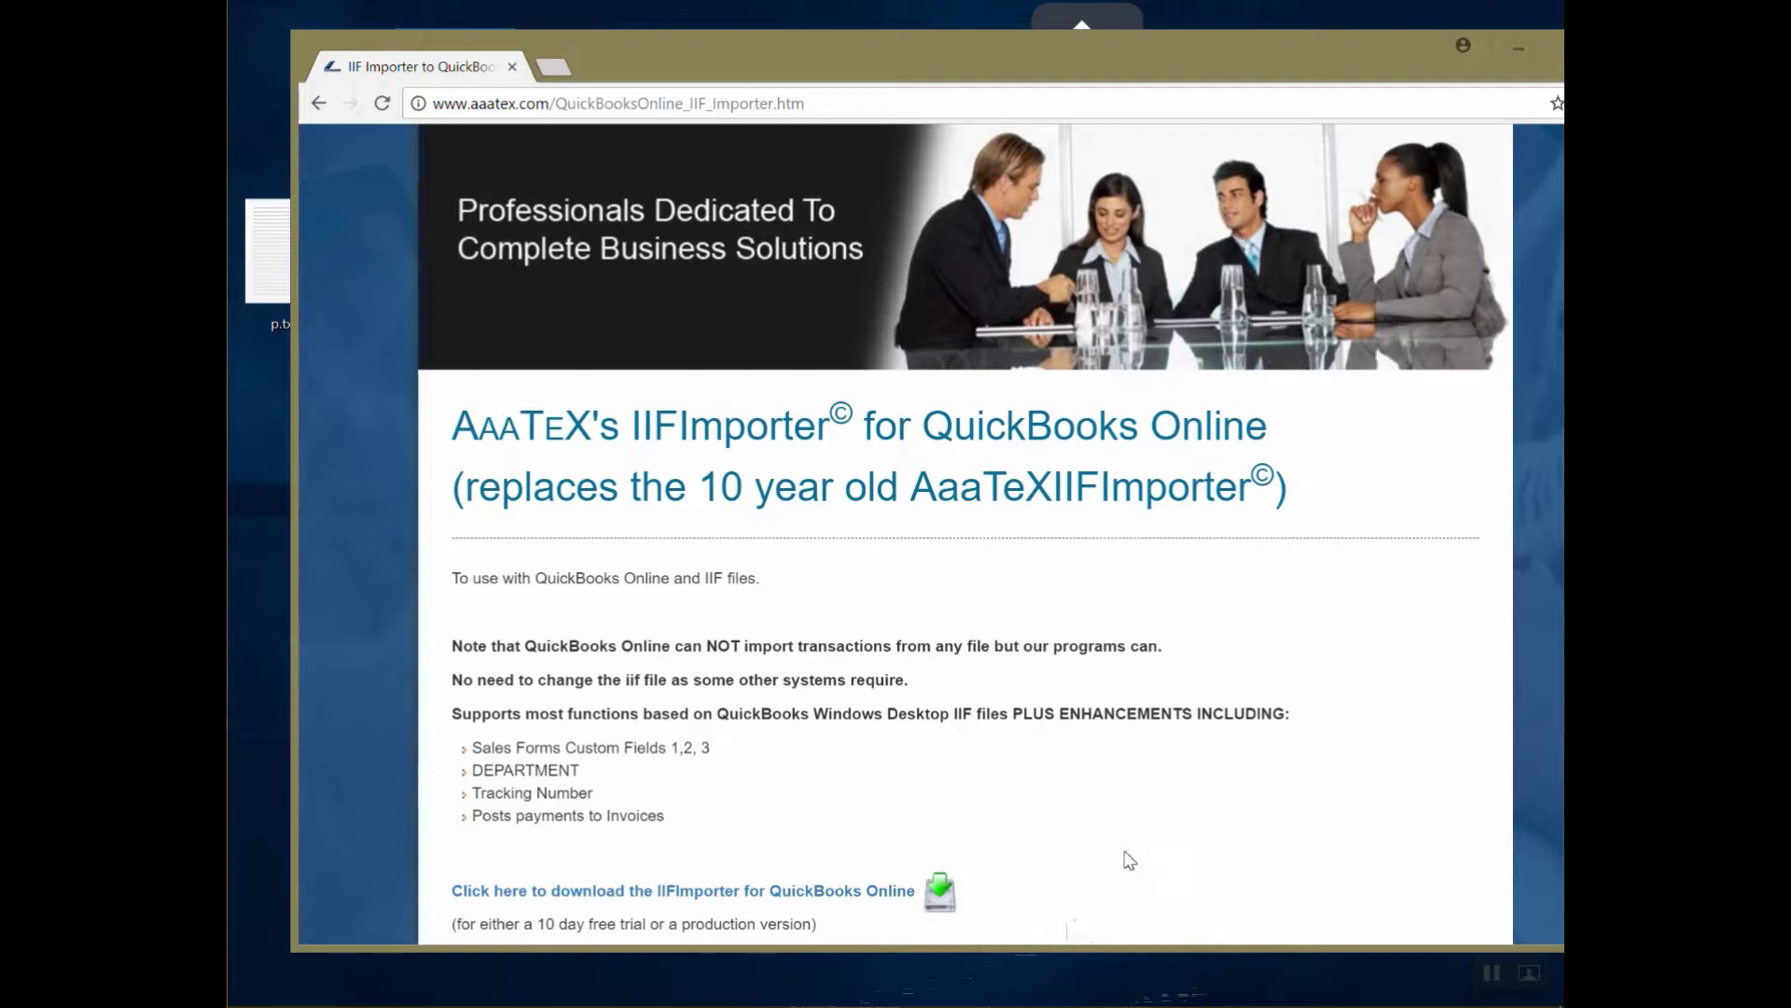
{"action": "scroll", "coordinate": [1126, 855], "scroll_direction": "up", "scroll_amount": 1}
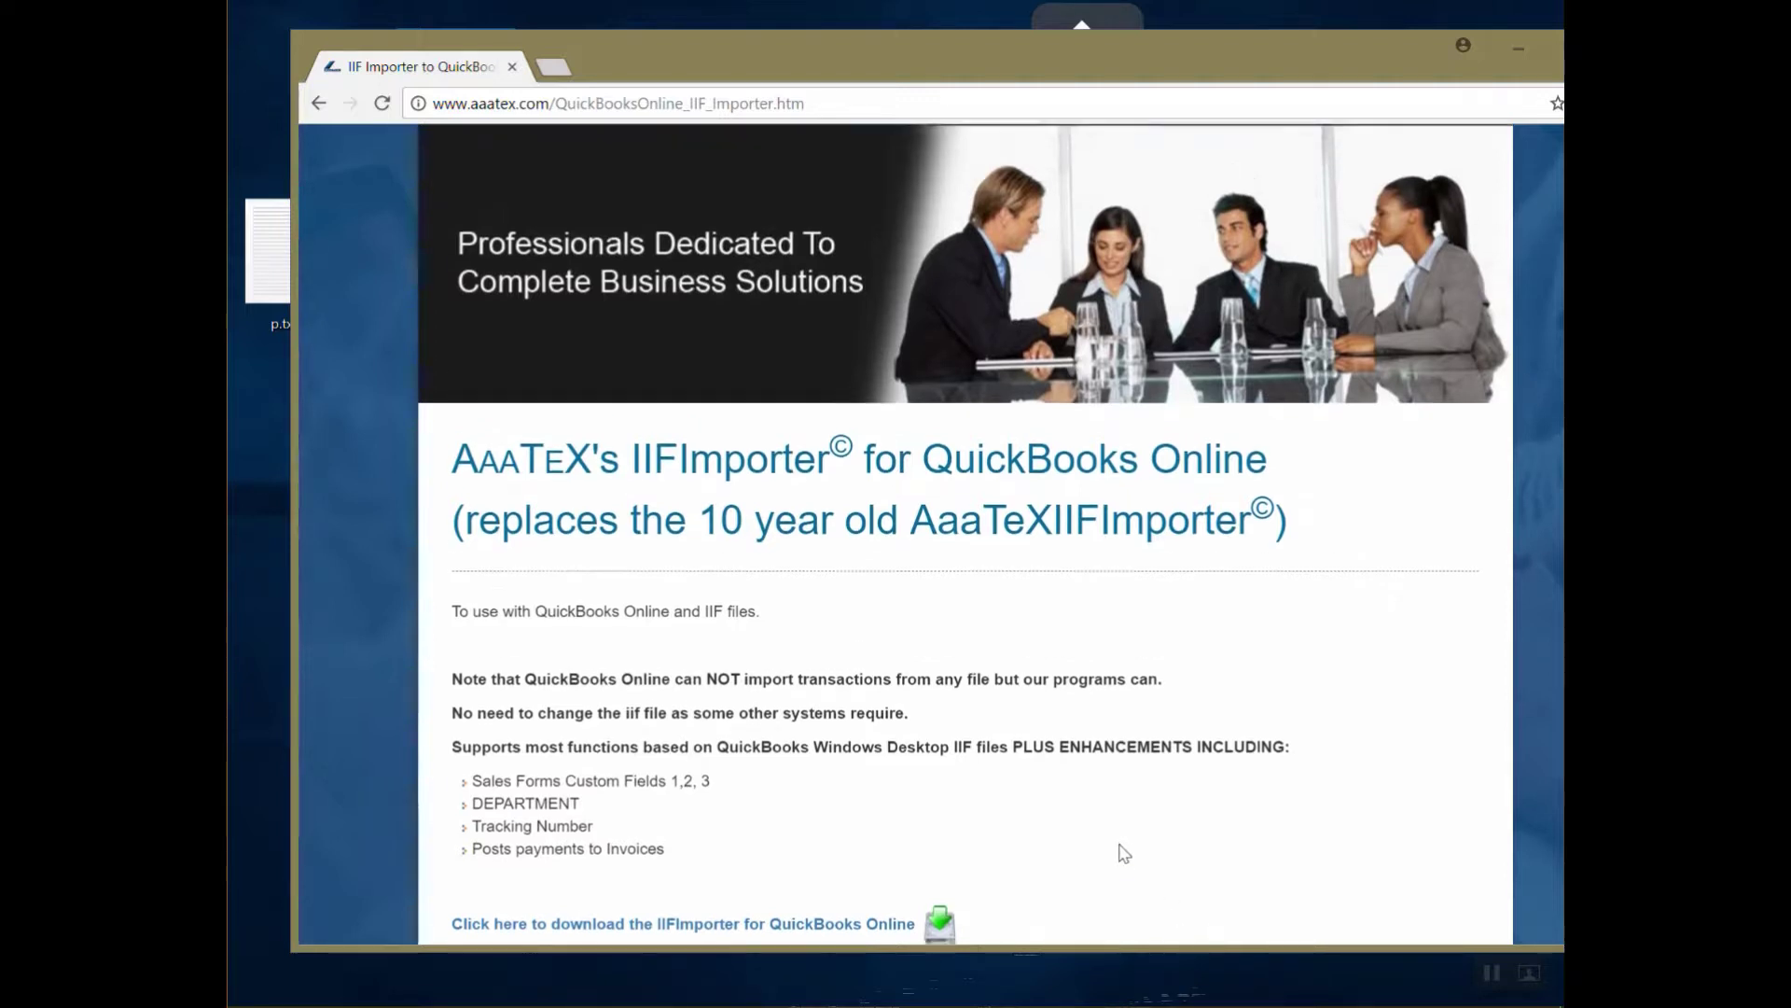
{"action": "scroll", "coordinate": [1124, 854], "scroll_direction": "down", "scroll_amount": 1}
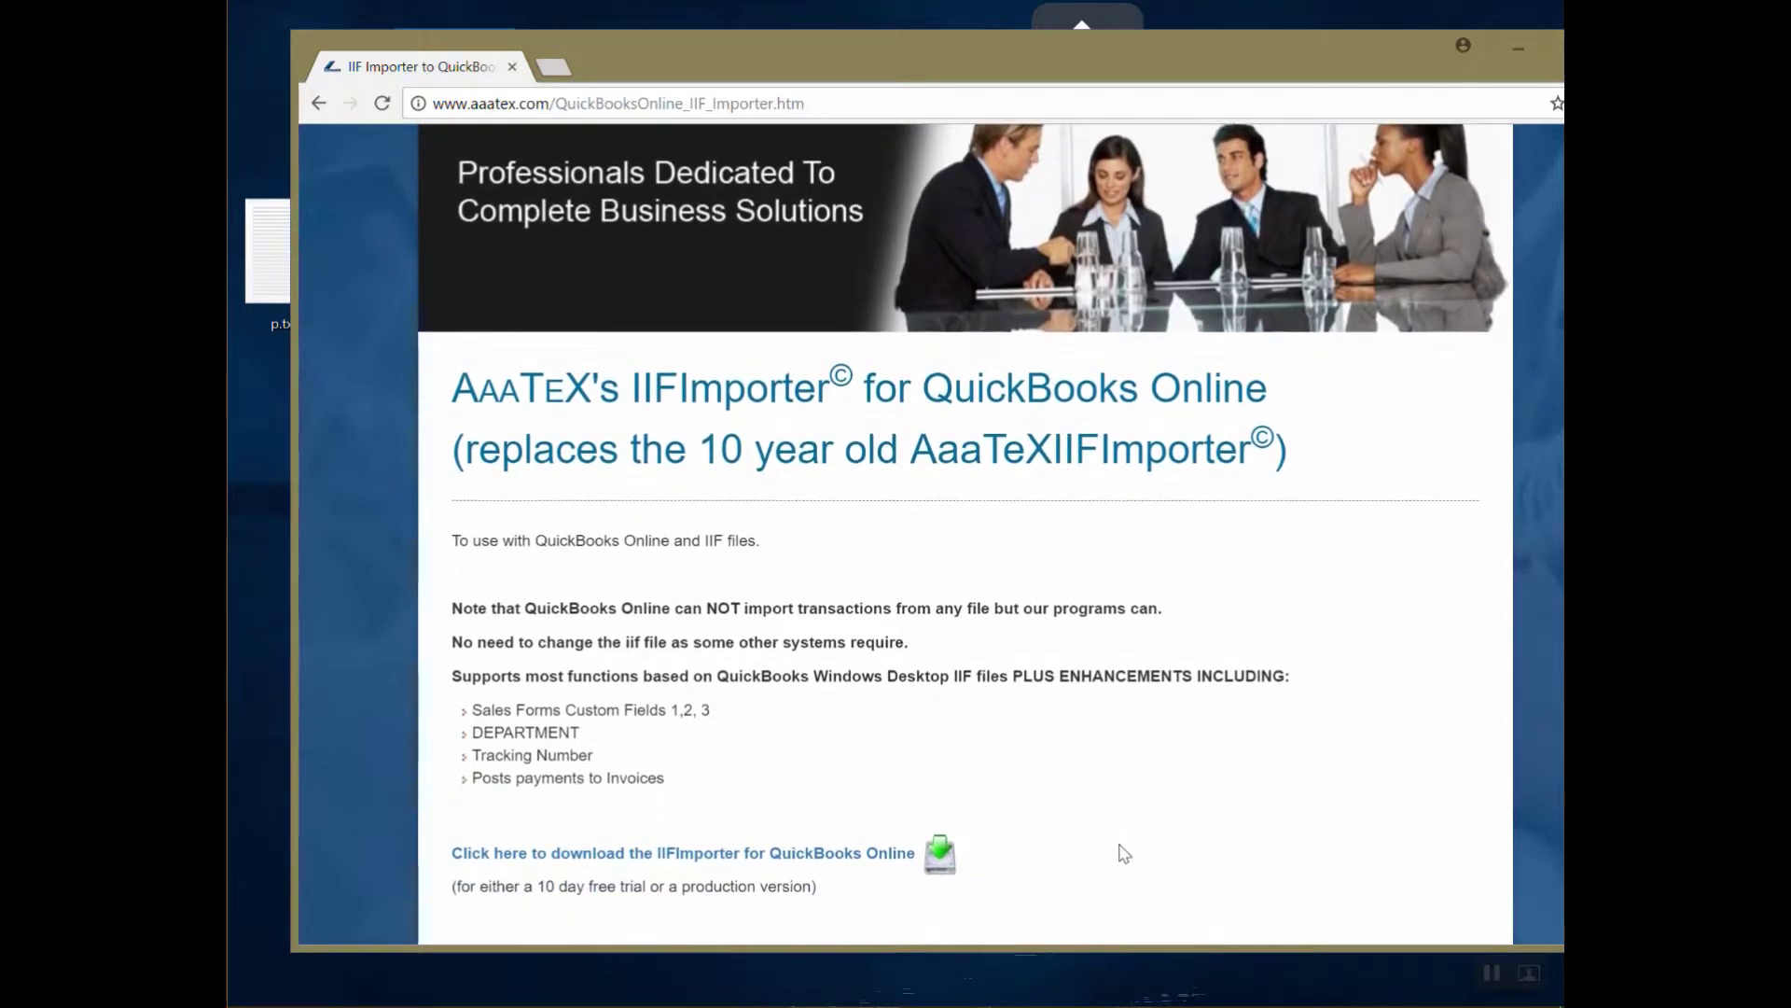
Step: Open the IIFImporter ReadMe PDF and download the IIFImporter.MSI installer from its link
{"action": "left_click", "coordinate": [866, 855]}
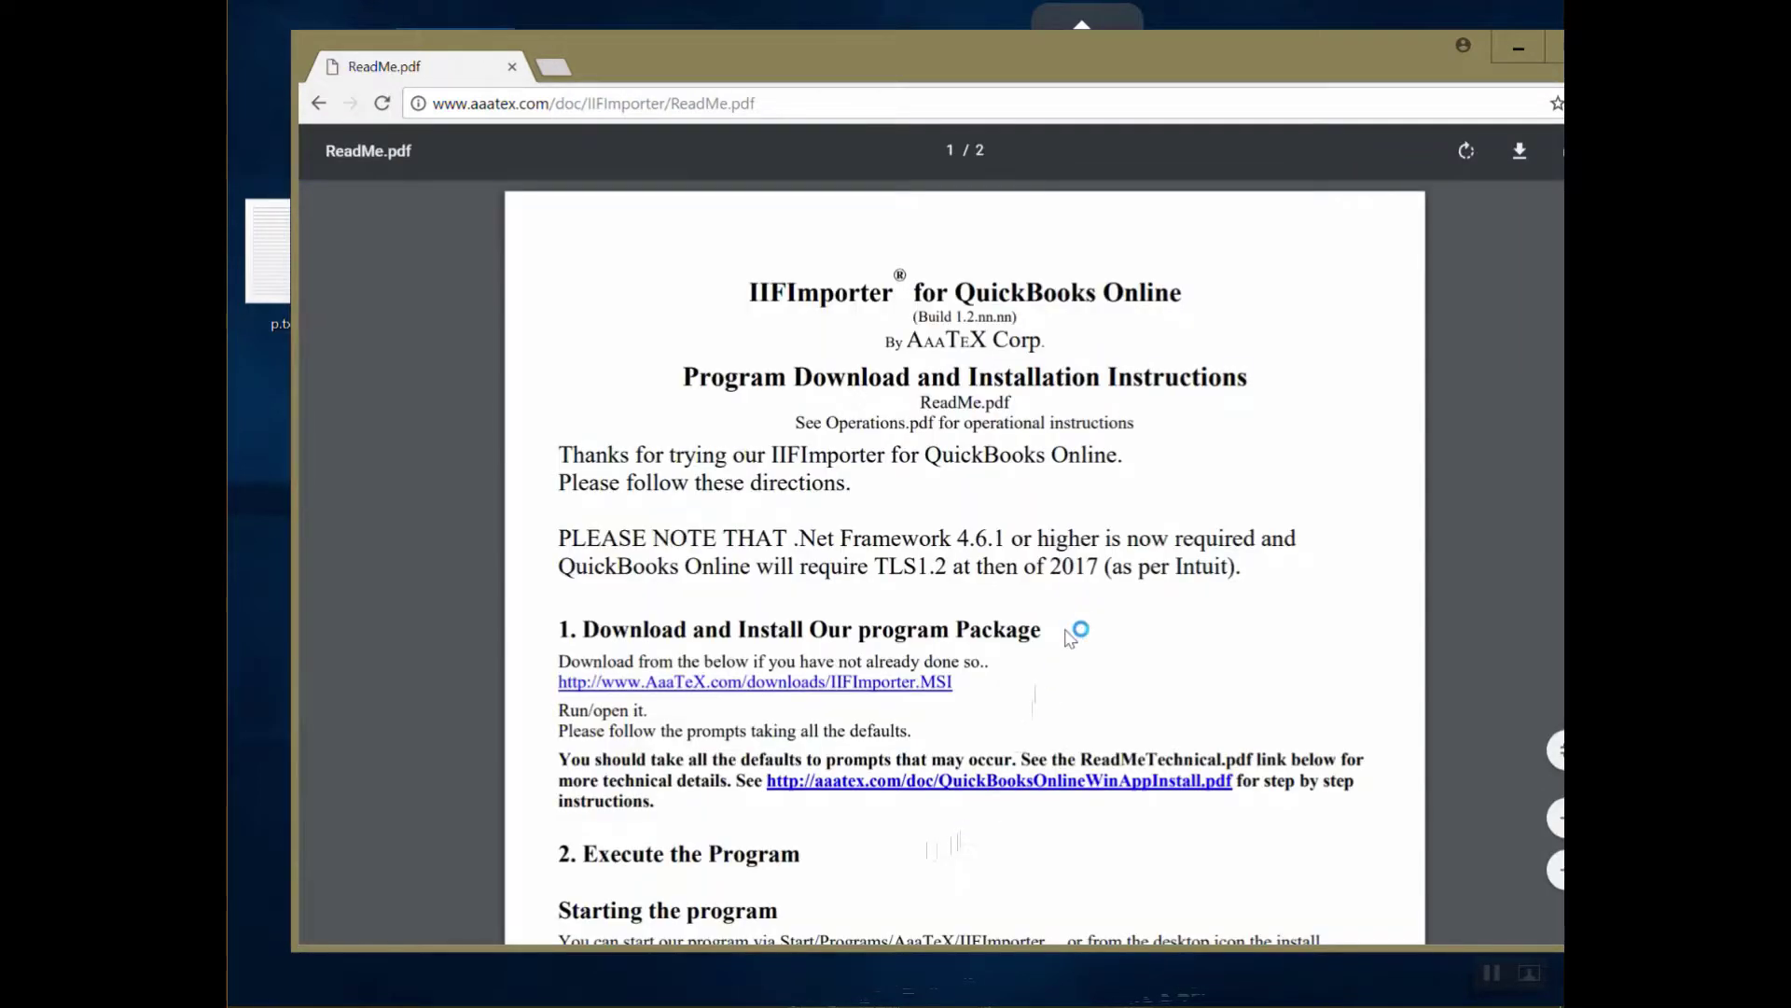
{"action": "scroll", "coordinate": [1075, 606], "scroll_direction": "down", "scroll_amount": 1}
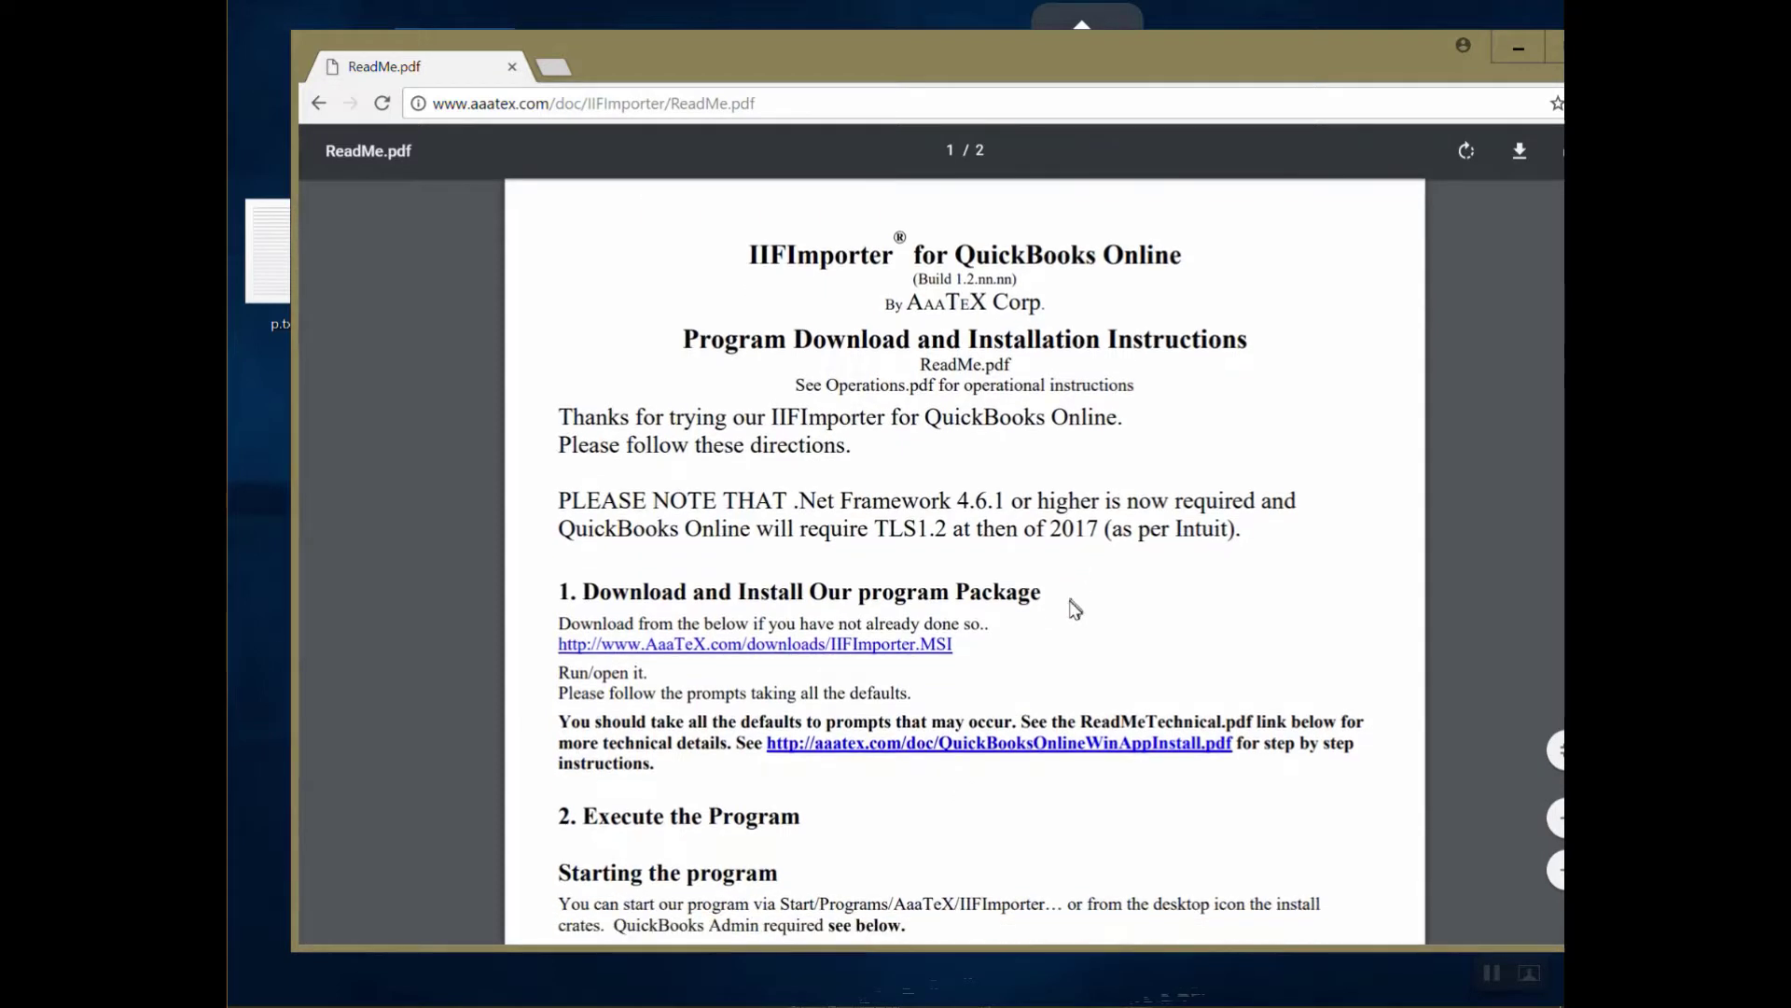
{"action": "scroll", "coordinate": [1068, 616], "scroll_direction": "down", "scroll_amount": 1}
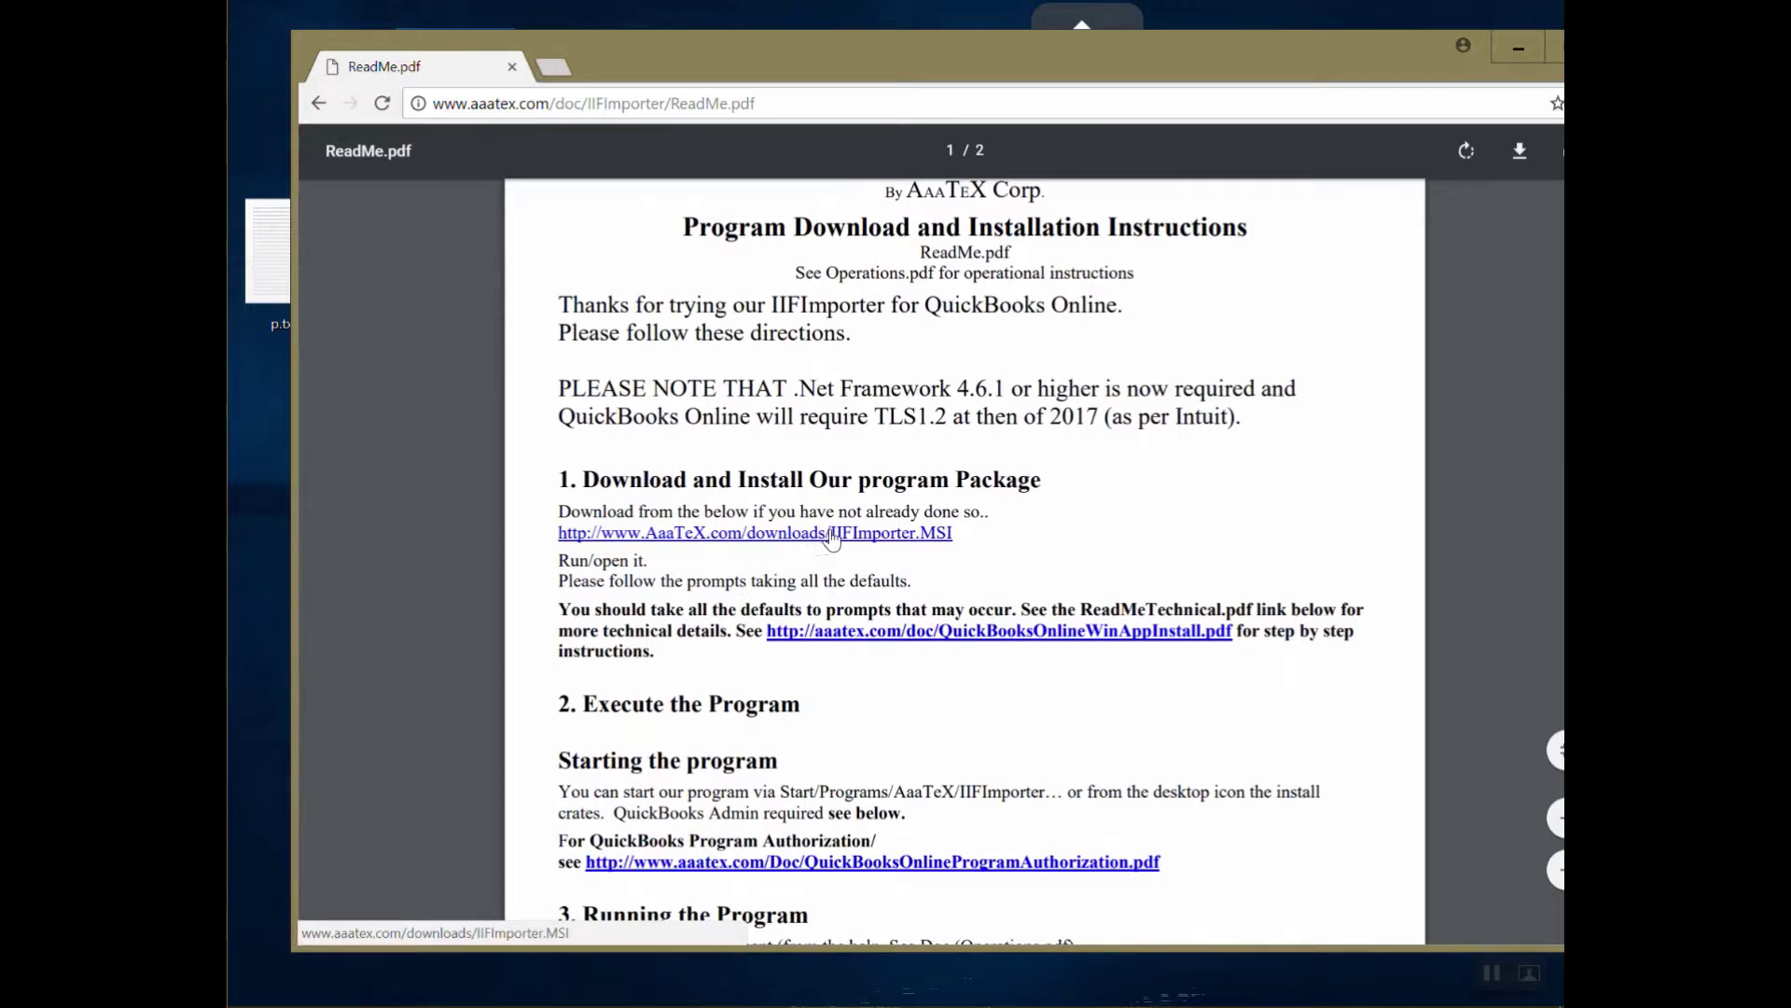
{"action": "left_click", "coordinate": [833, 538]}
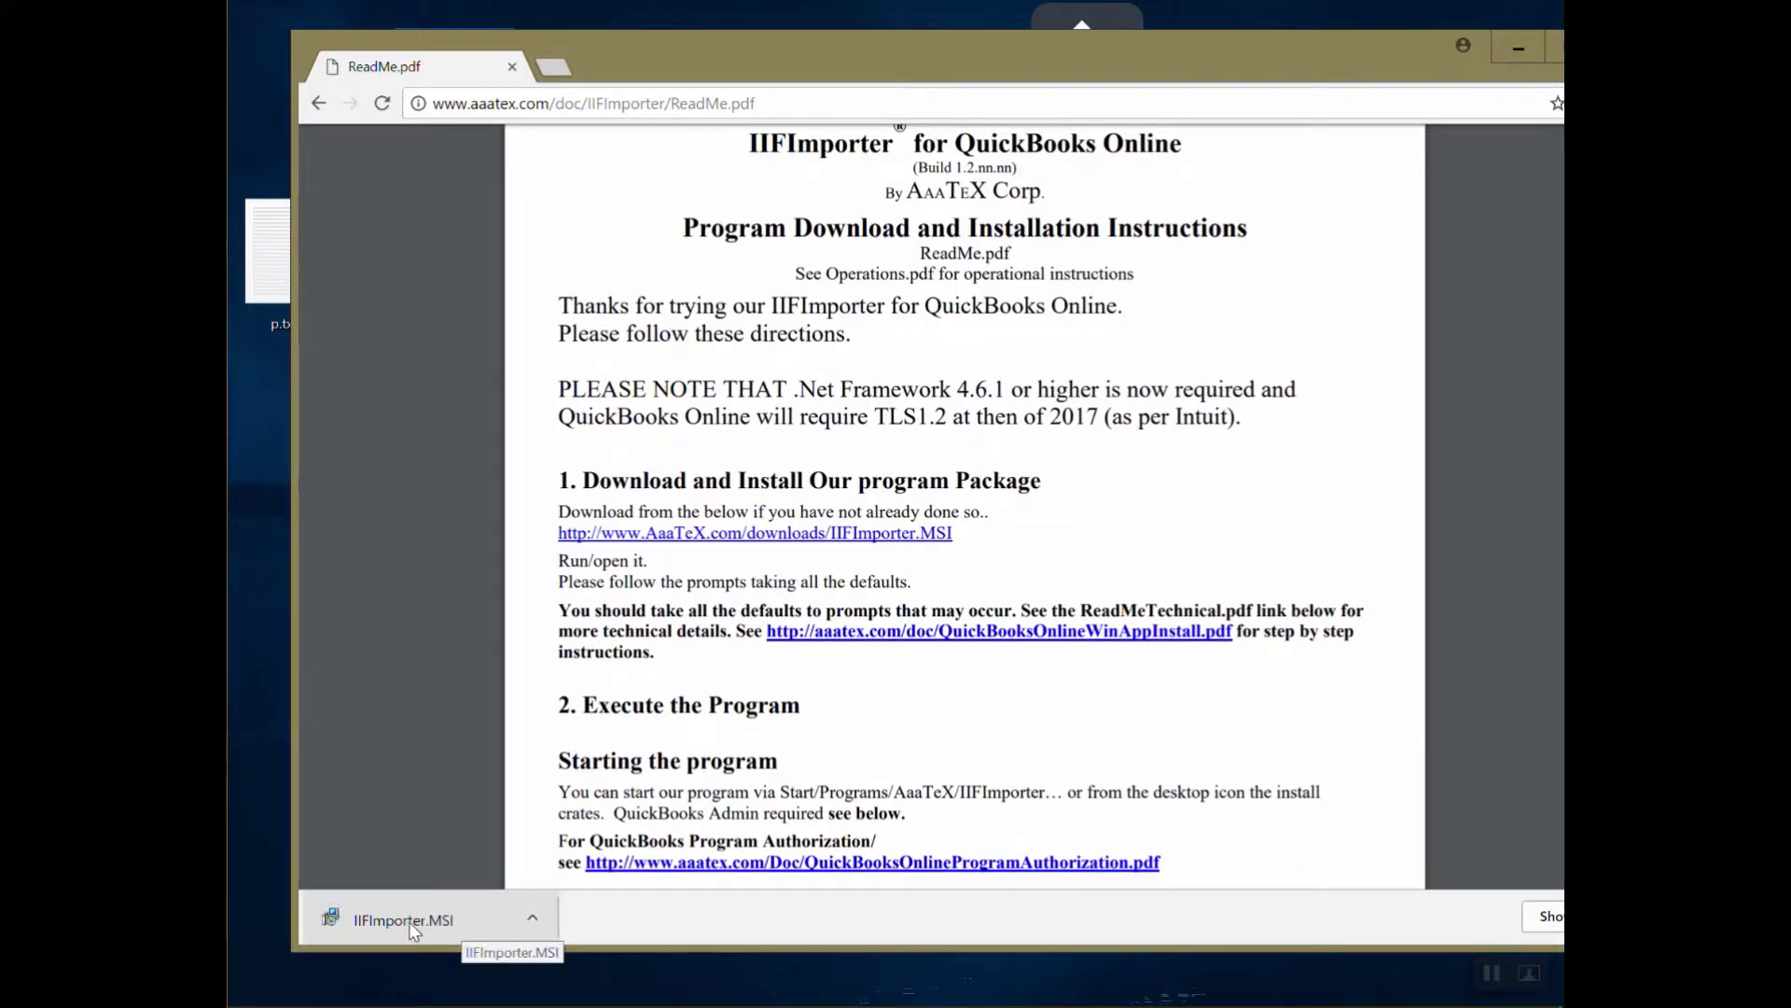
{"action": "left_click", "coordinate": [414, 924]}
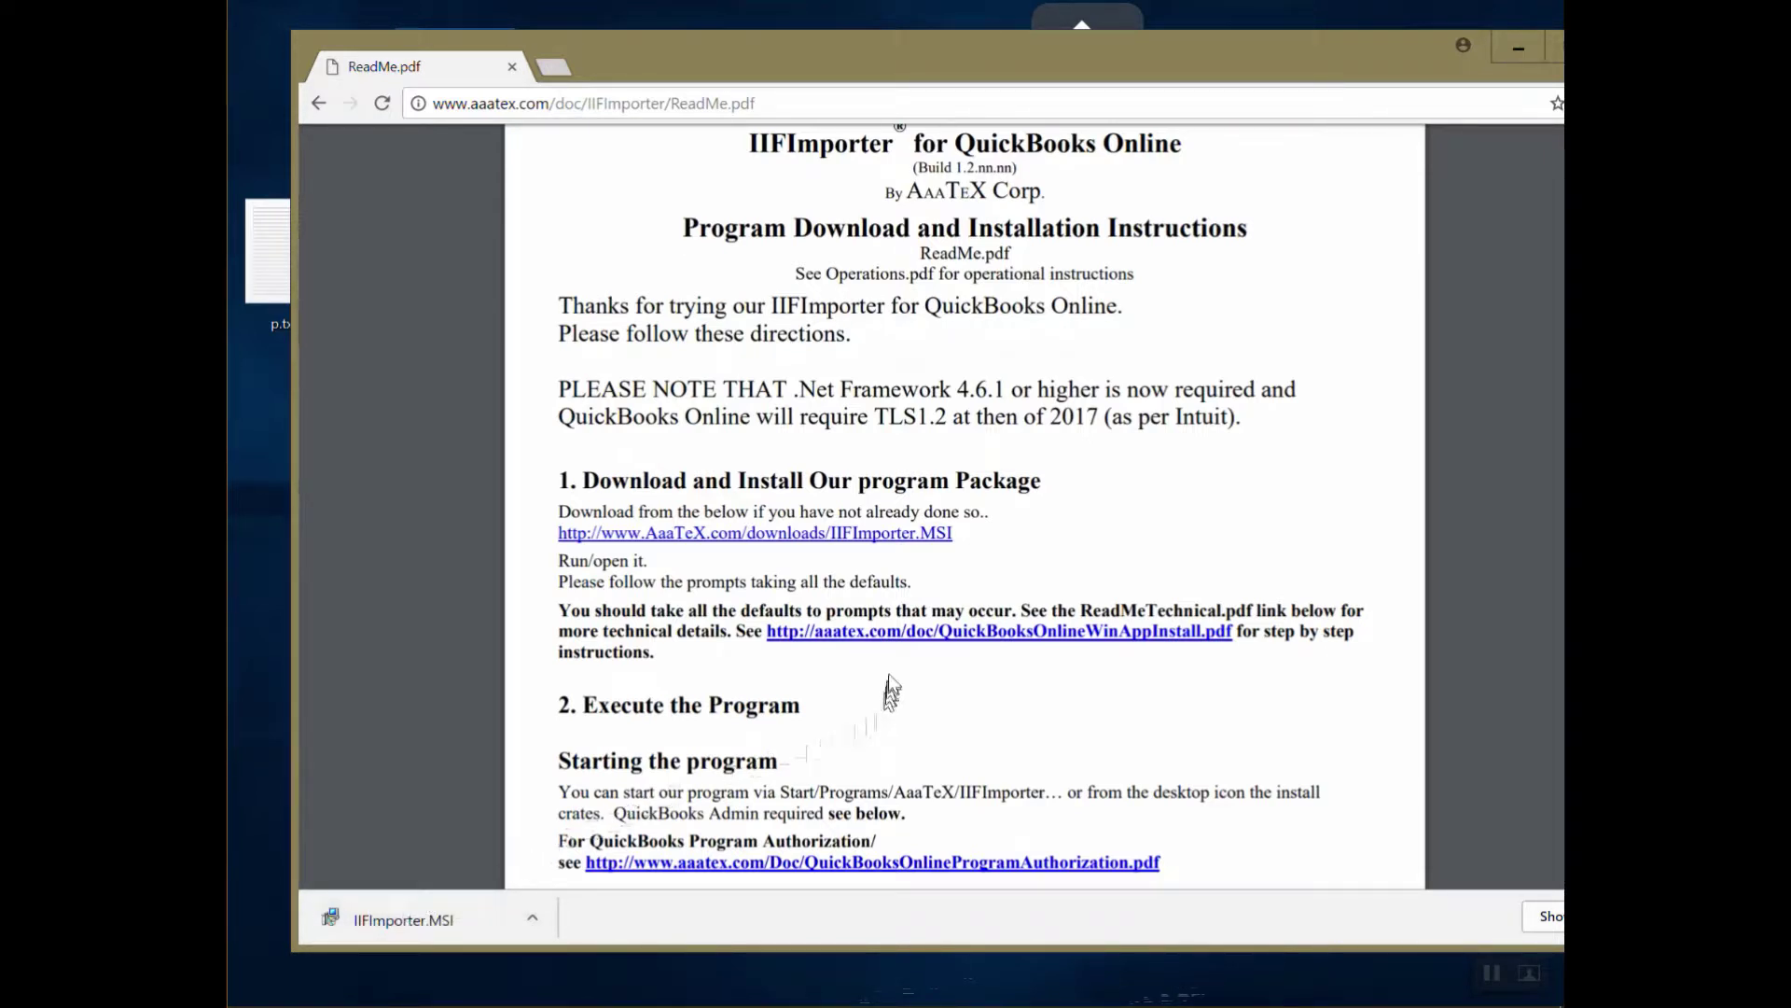
Step: Open QuickBooksOnlineWinAppInstall.pdf and scroll down to the Installation Complete screenshot
{"action": "left_click", "coordinate": [954, 640]}
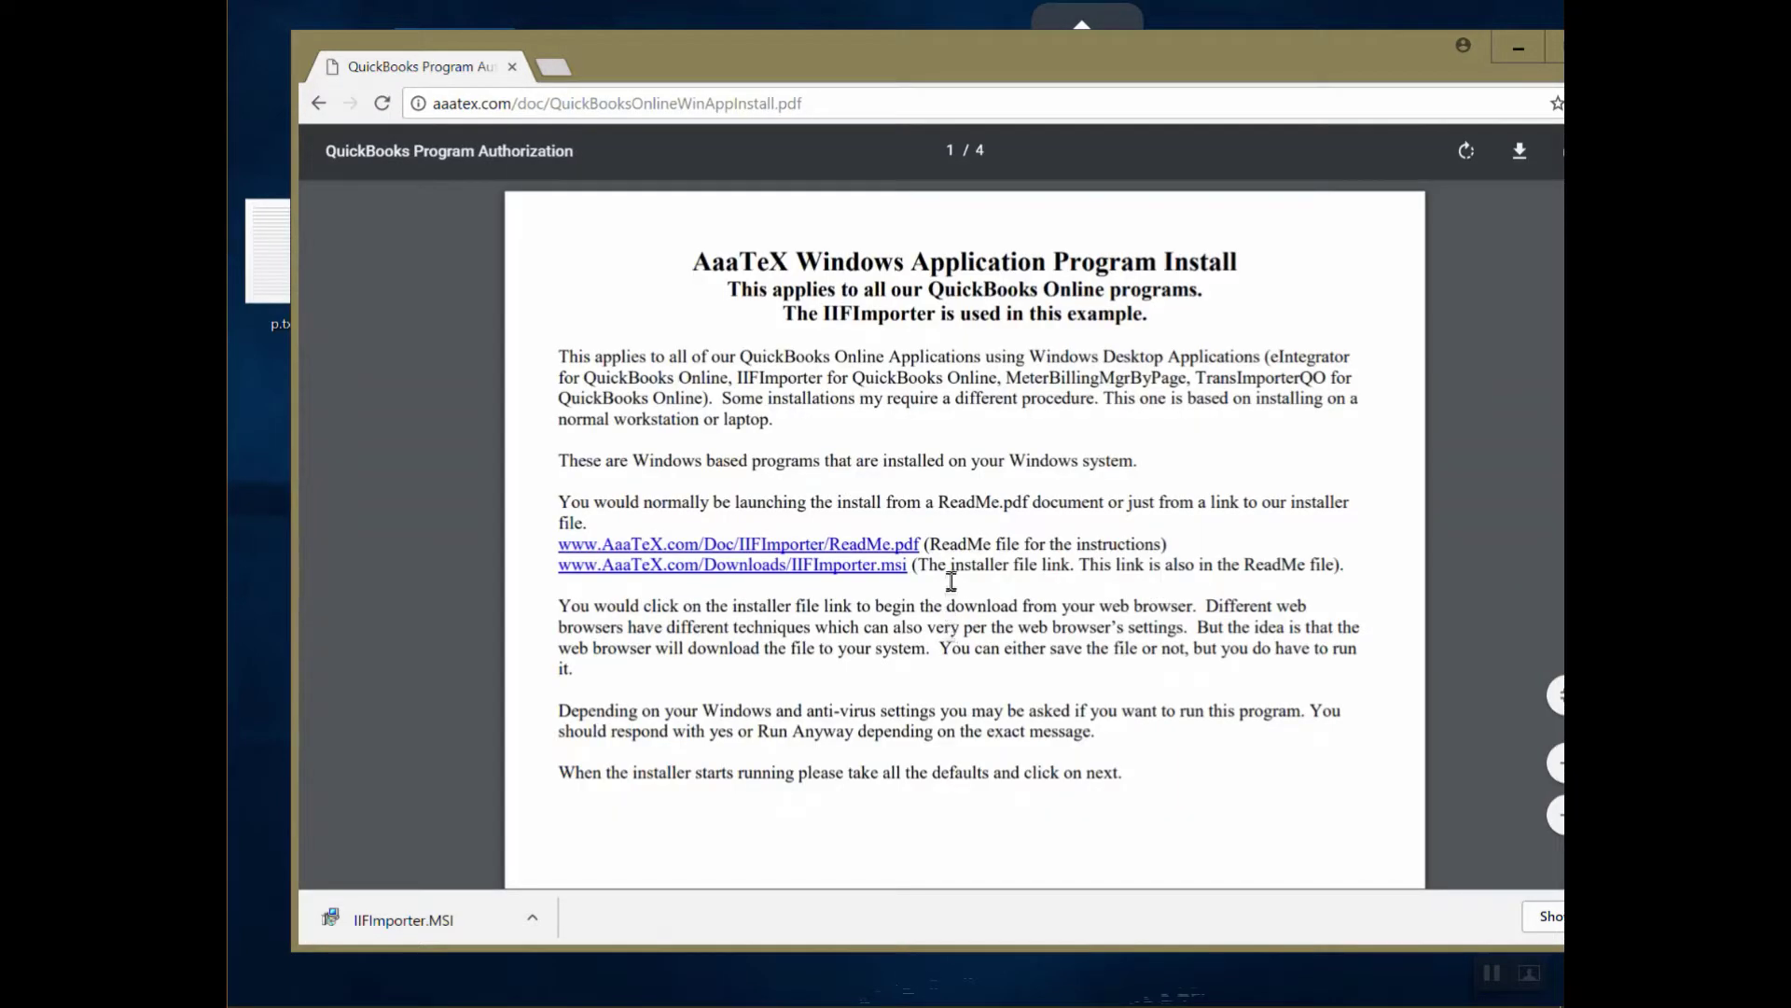
{"action": "scroll", "coordinate": [953, 579], "scroll_direction": "down", "scroll_amount": 5}
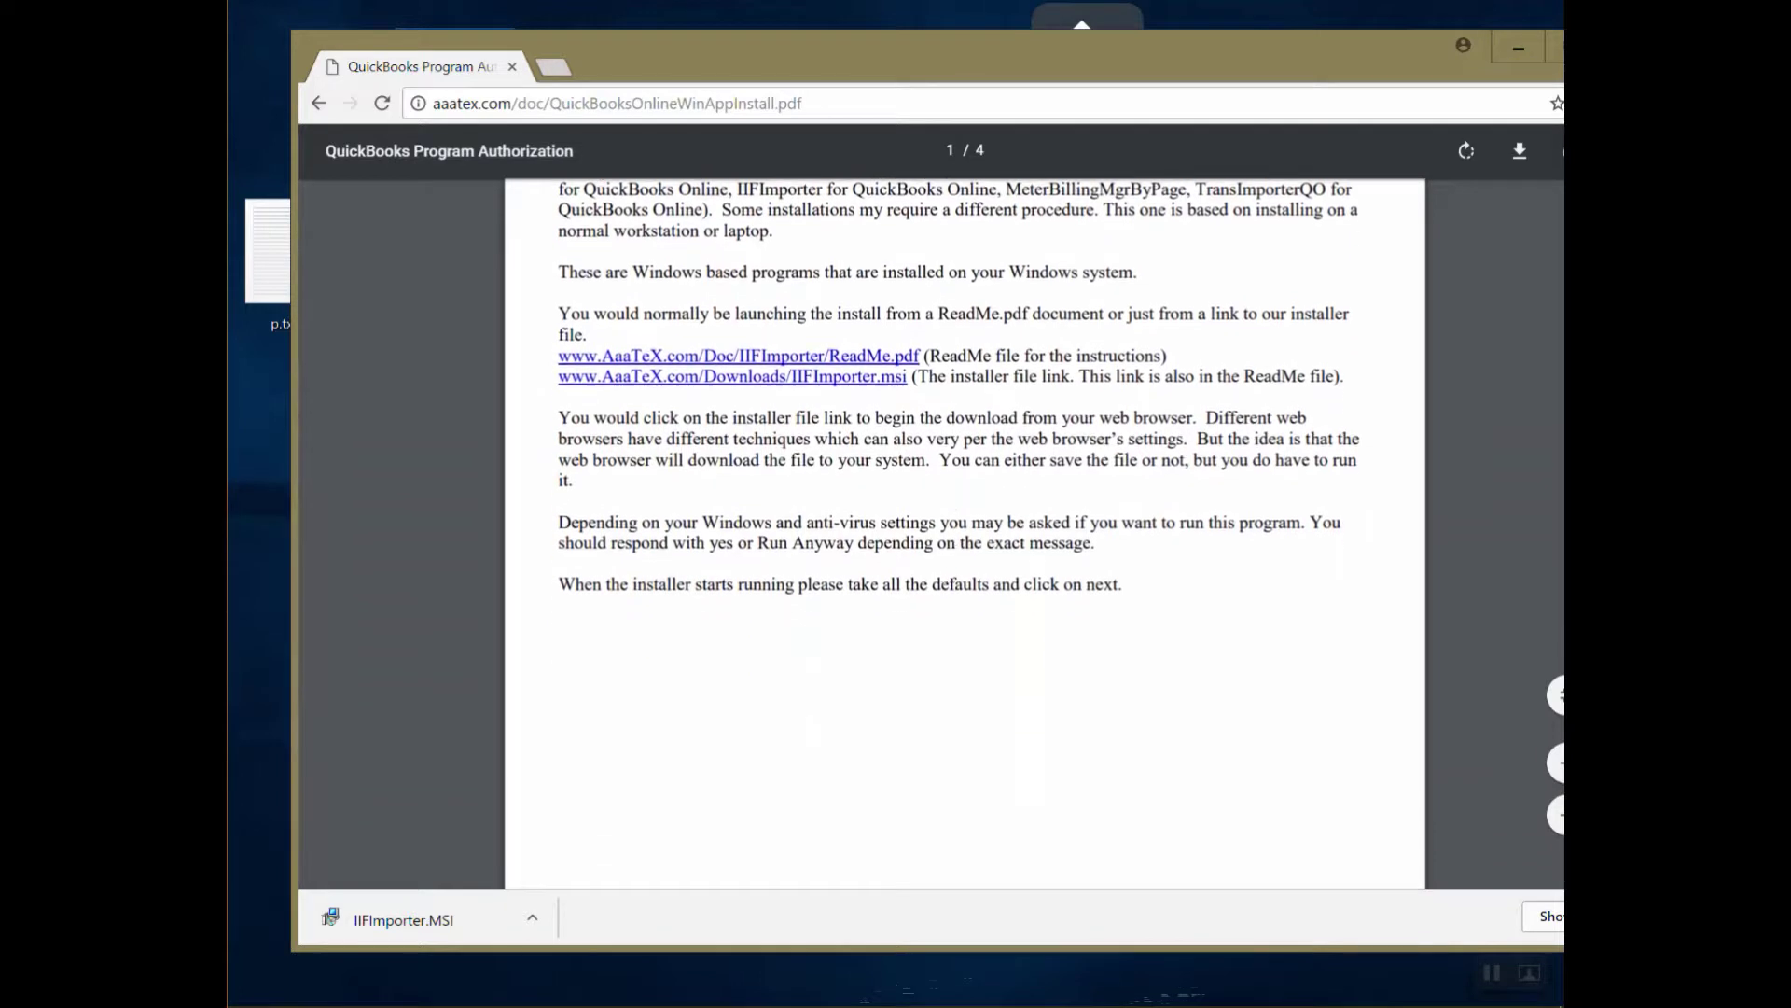
{"action": "scroll", "coordinate": [952, 592], "scroll_direction": "down", "scroll_amount": 6}
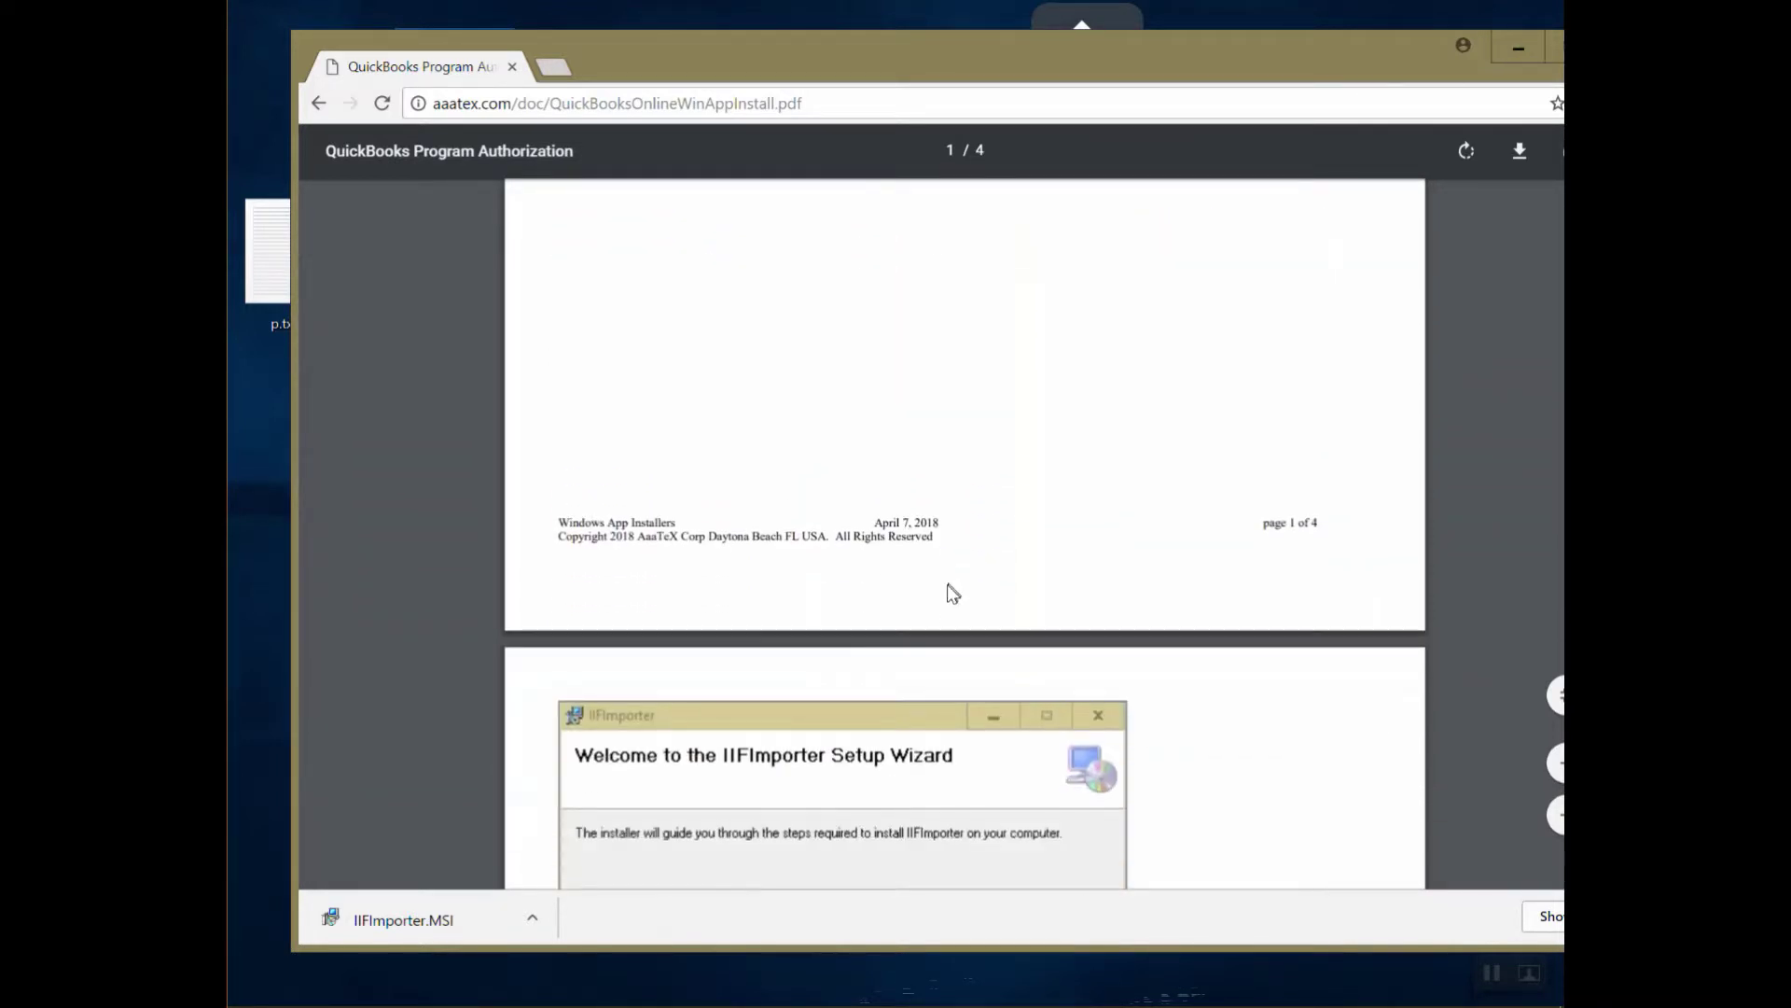
{"action": "scroll", "coordinate": [948, 584], "scroll_direction": "down", "scroll_amount": 5}
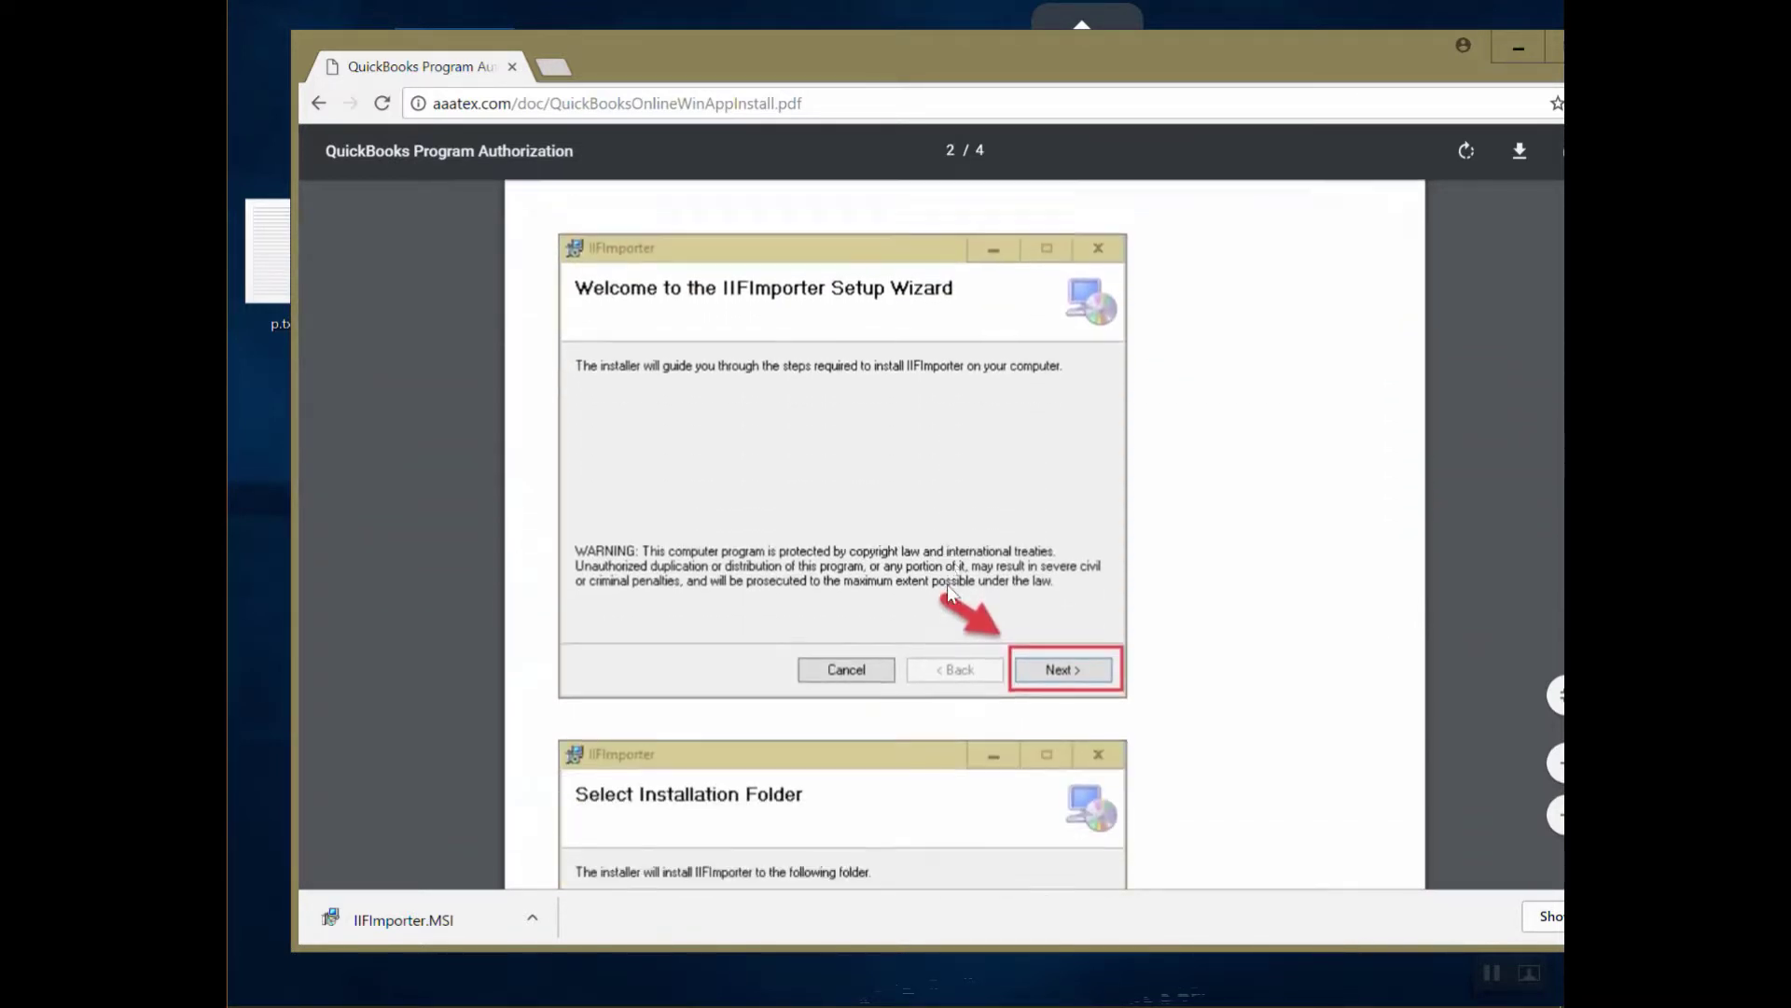
{"action": "scroll", "coordinate": [948, 584], "scroll_direction": "down", "scroll_amount": 6}
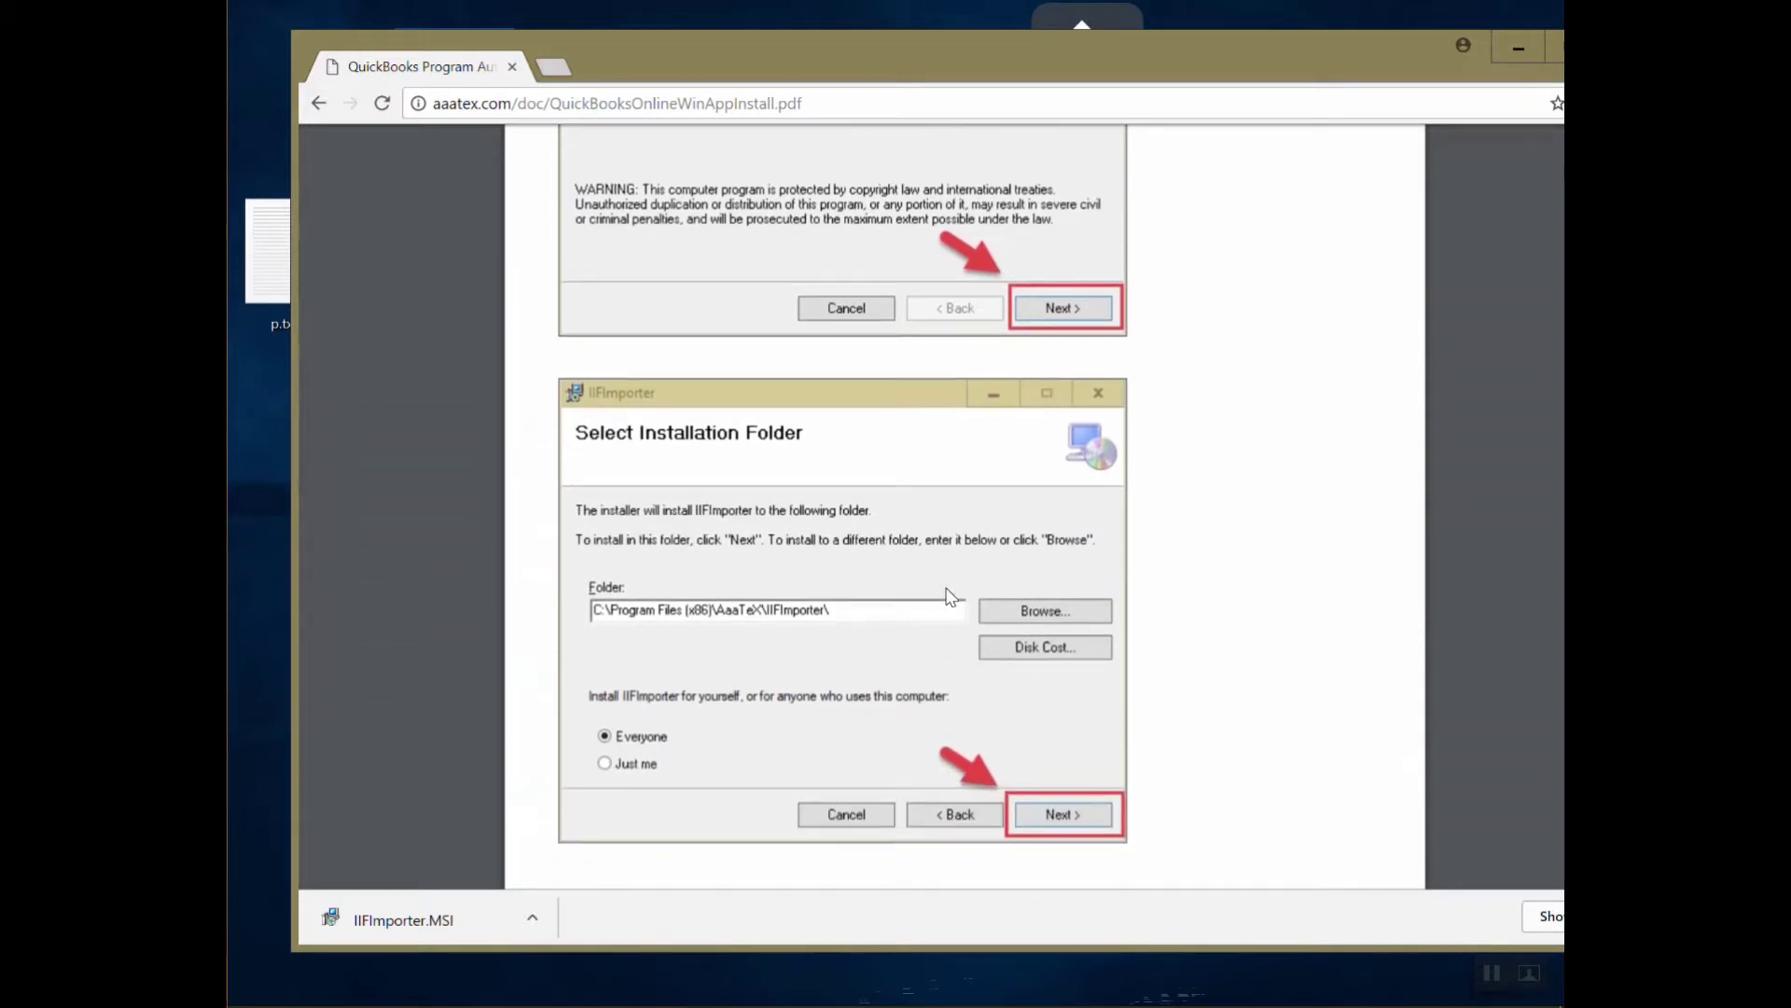
{"action": "scroll", "coordinate": [951, 597], "scroll_direction": "down", "scroll_amount": 7}
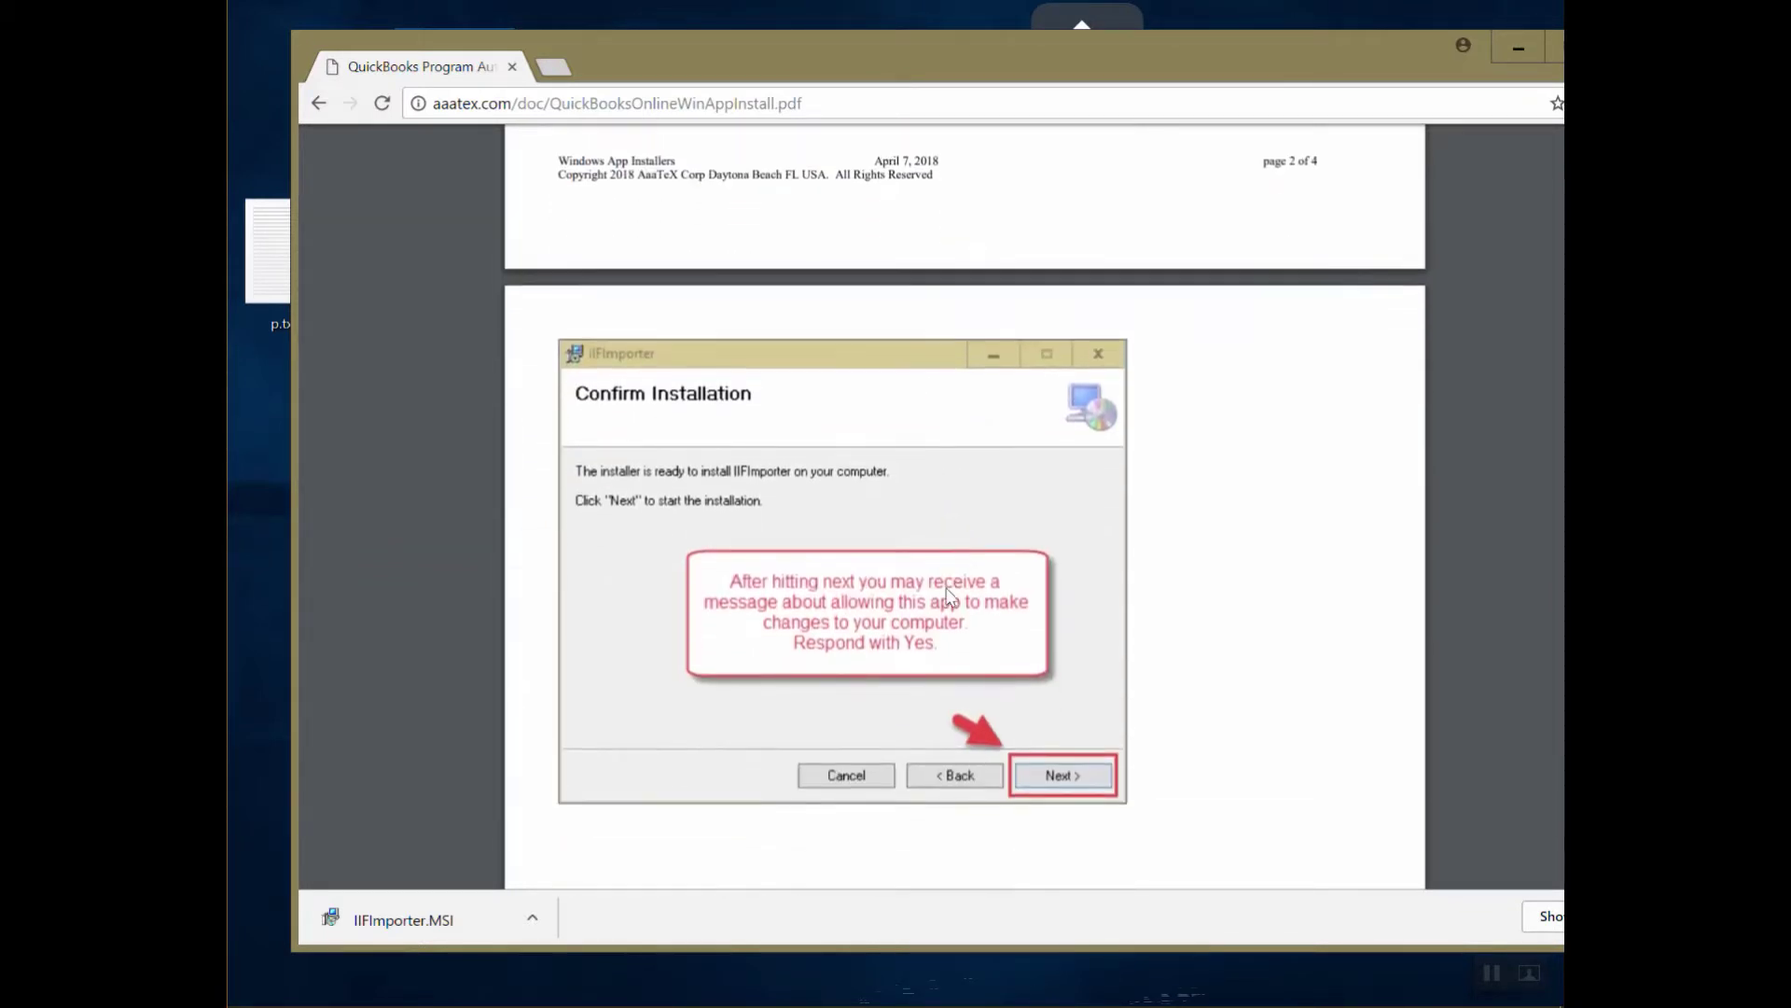
{"action": "scroll", "coordinate": [951, 599], "scroll_direction": "down", "scroll_amount": 6}
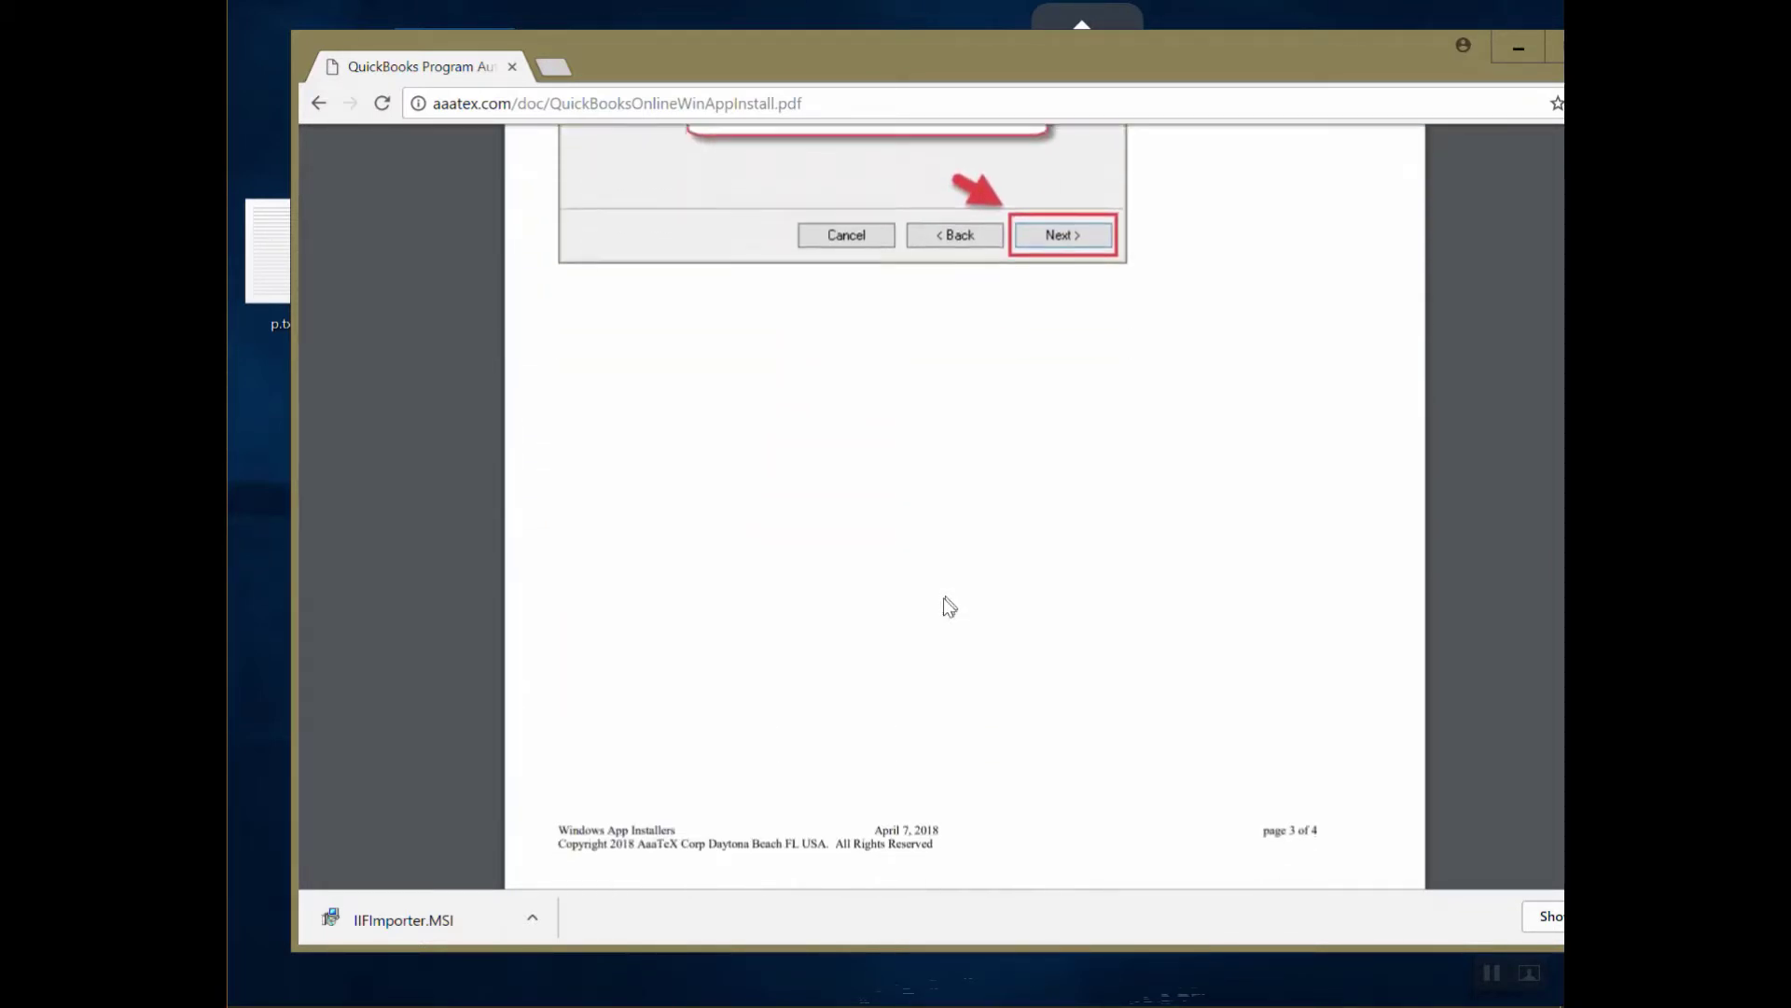
{"action": "scroll", "coordinate": [469, 864], "scroll_direction": "down", "scroll_amount": 2}
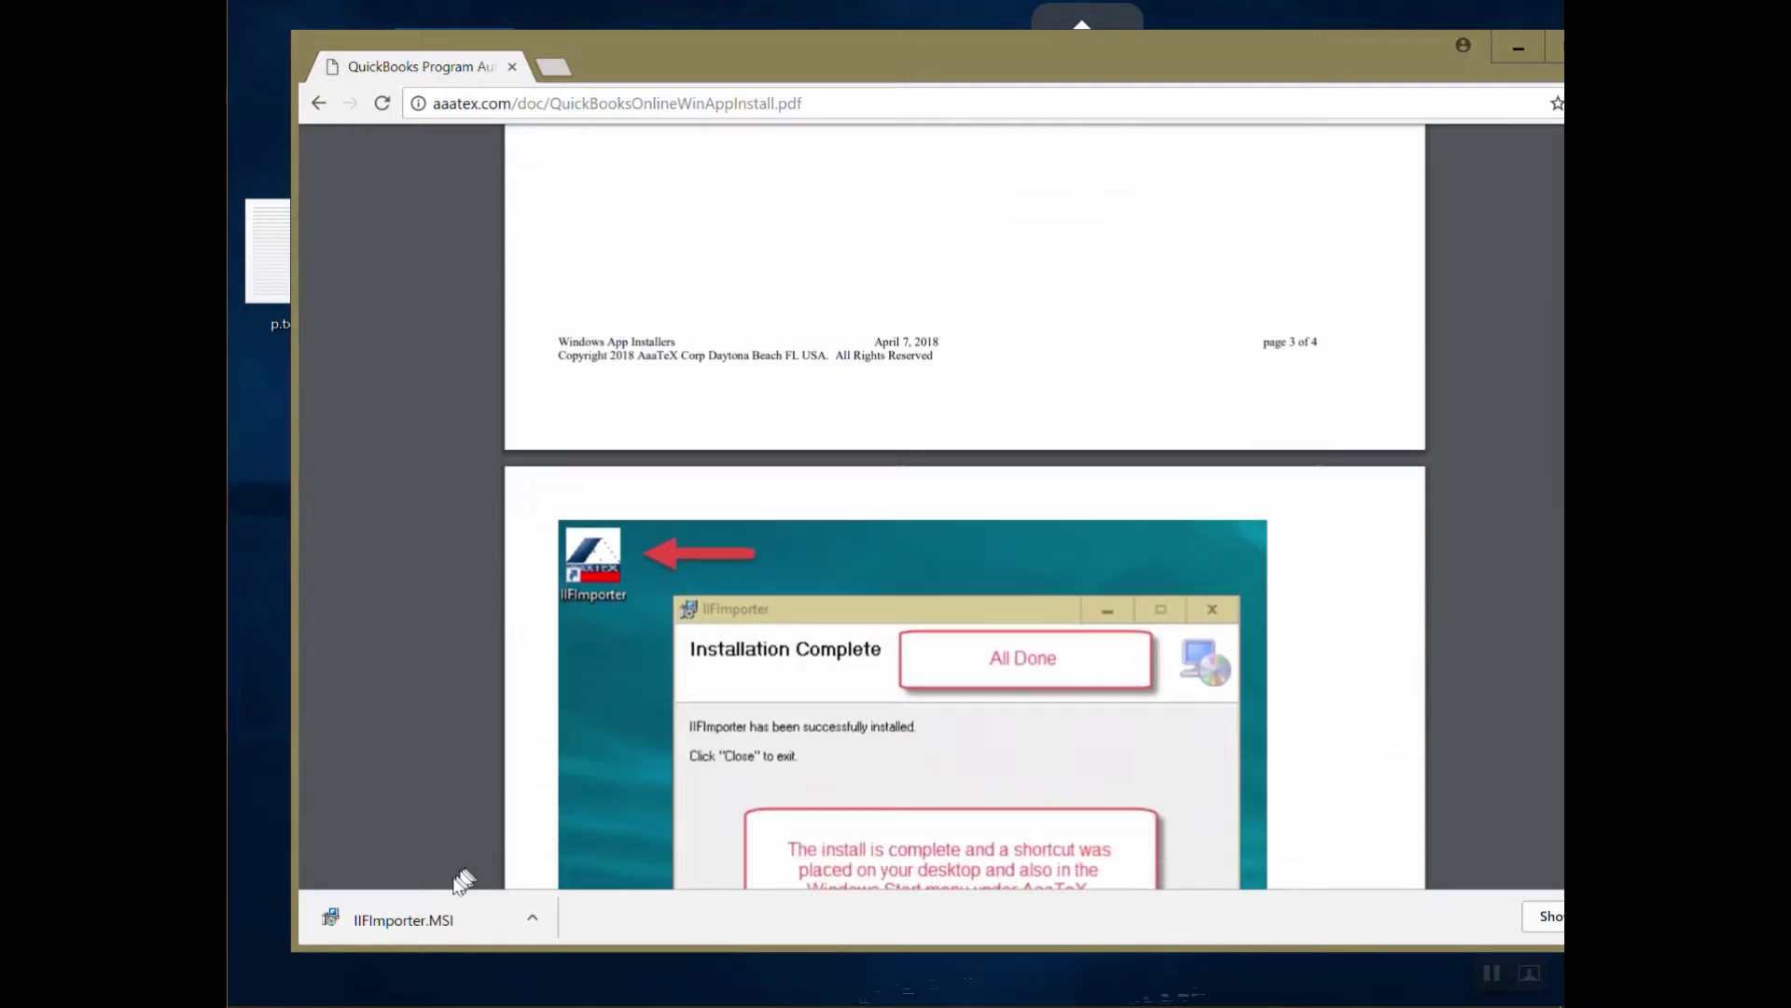
Step: Run IIFImporter.MSI with the default folder for everyone, approve the UAC prompt, and close when done
{"action": "left_click", "coordinate": [414, 914]}
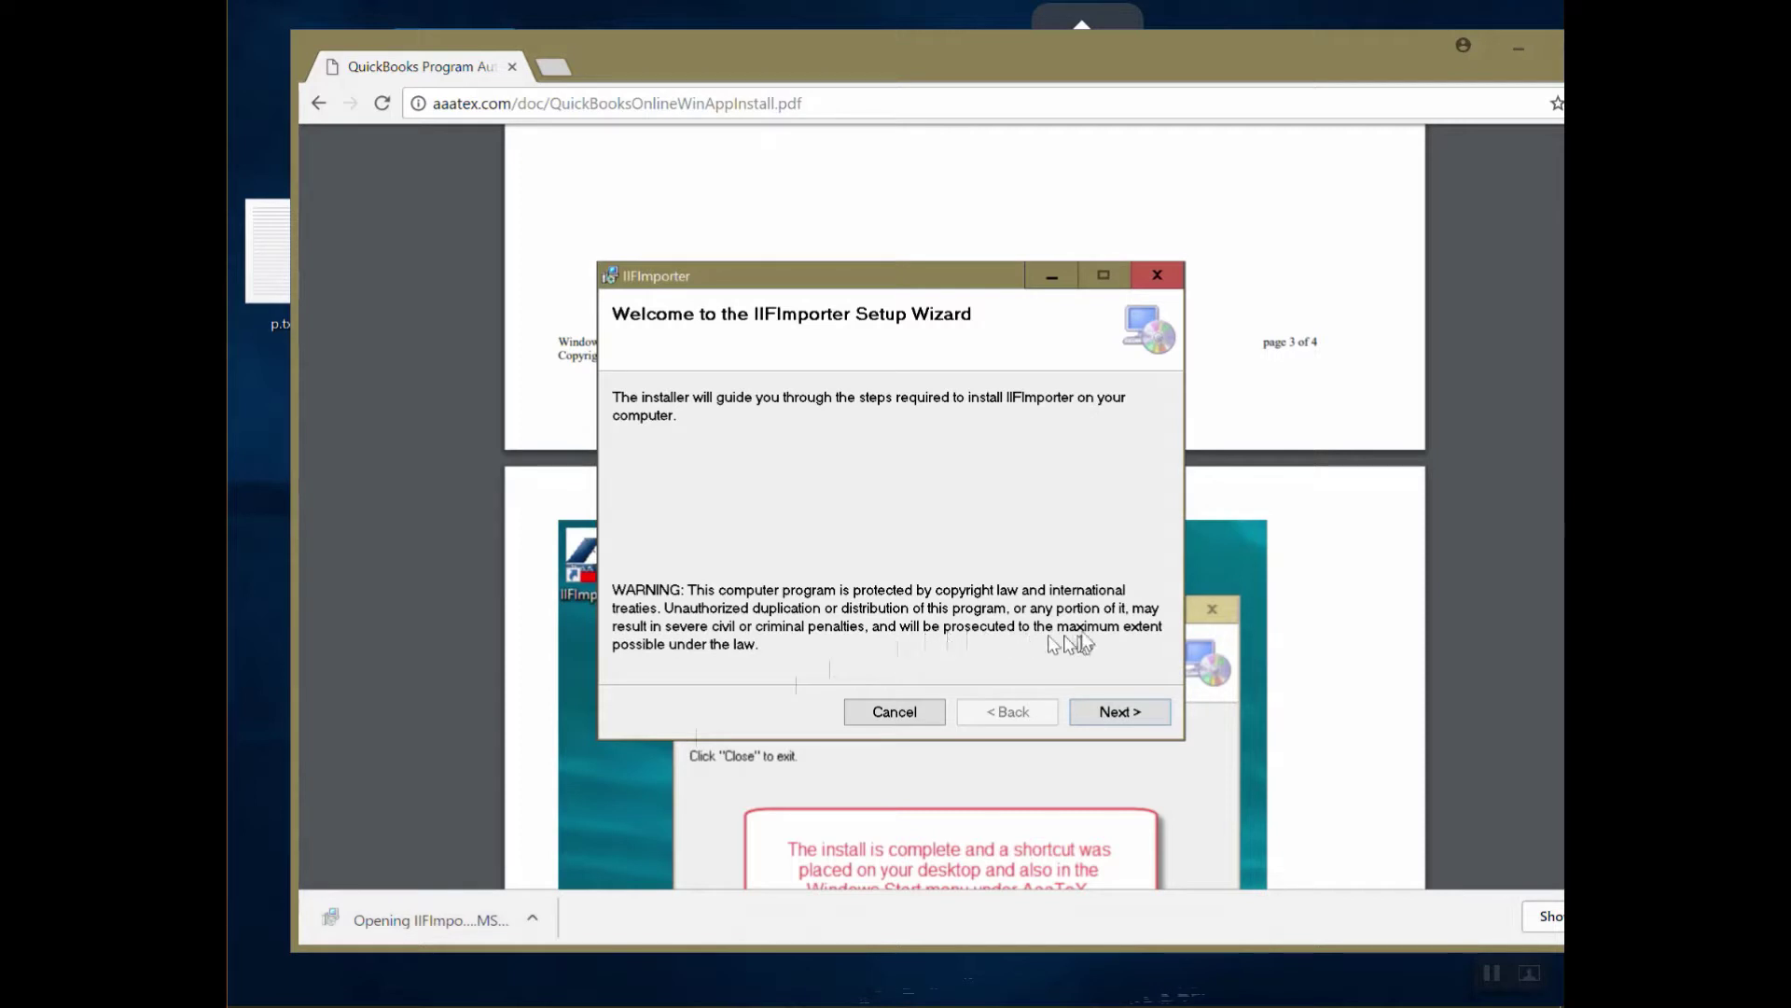
{"action": "left_click", "coordinate": [1108, 717]}
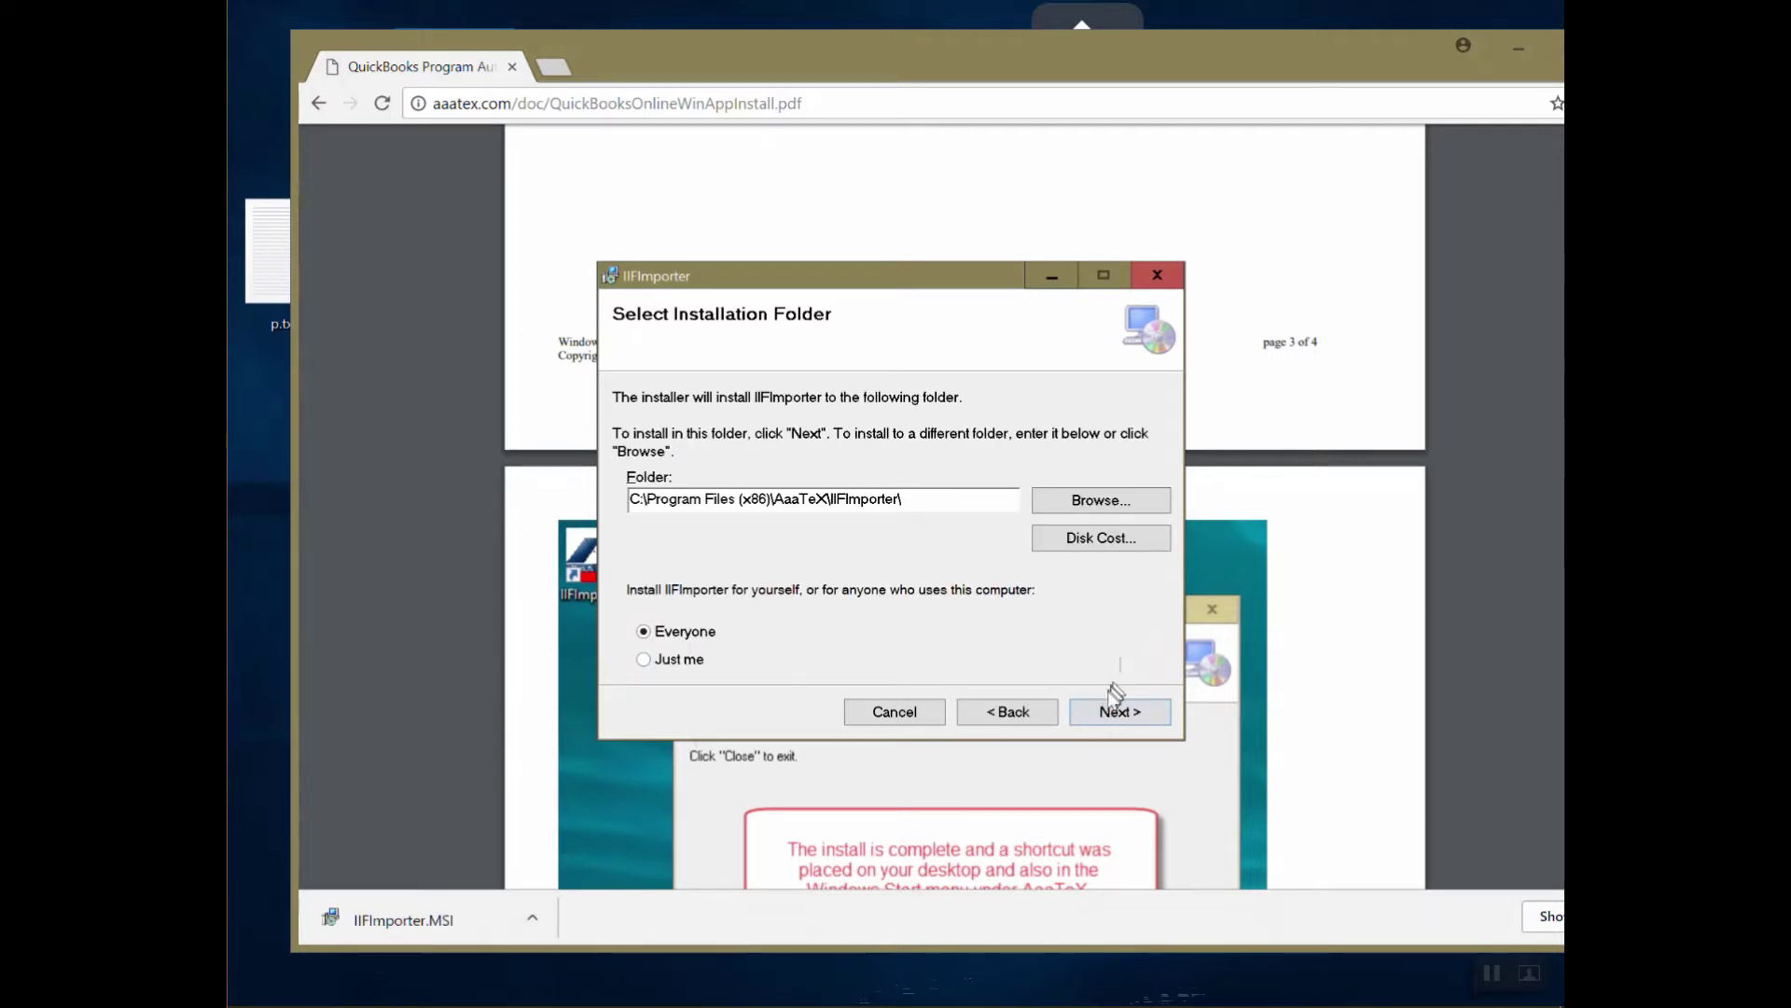
{"action": "left_click", "coordinate": [1103, 713]}
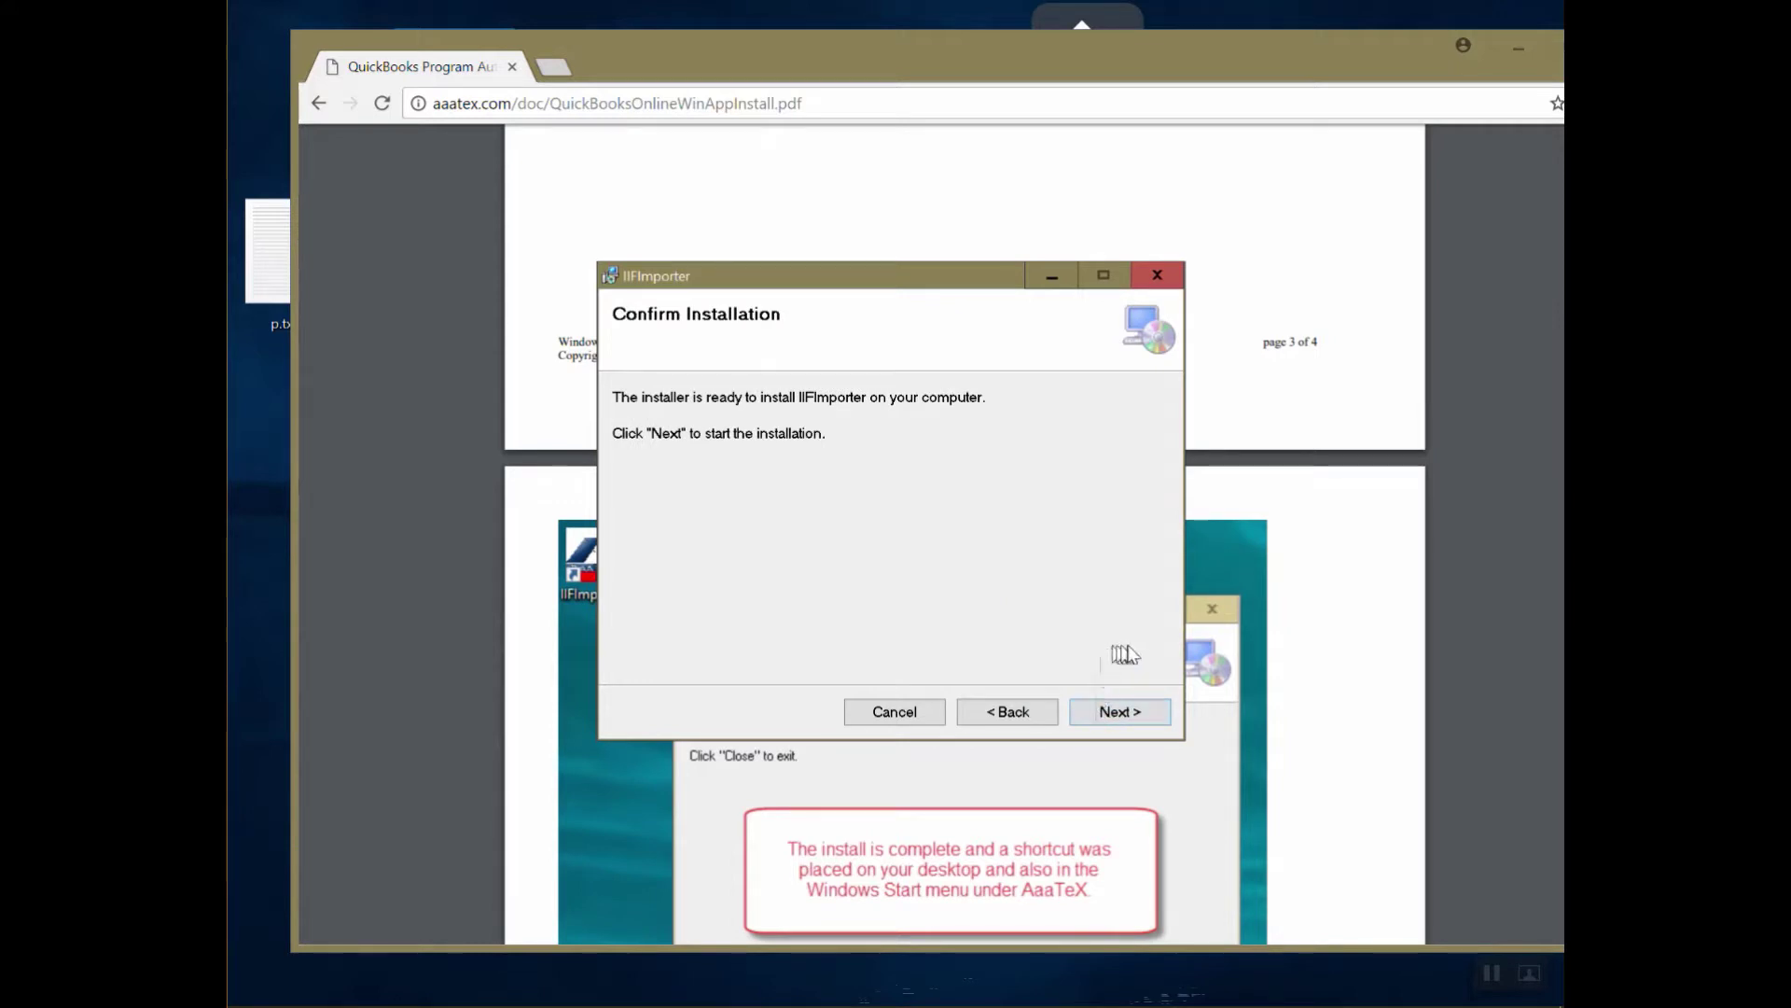
{"action": "left_click", "coordinate": [1114, 713]}
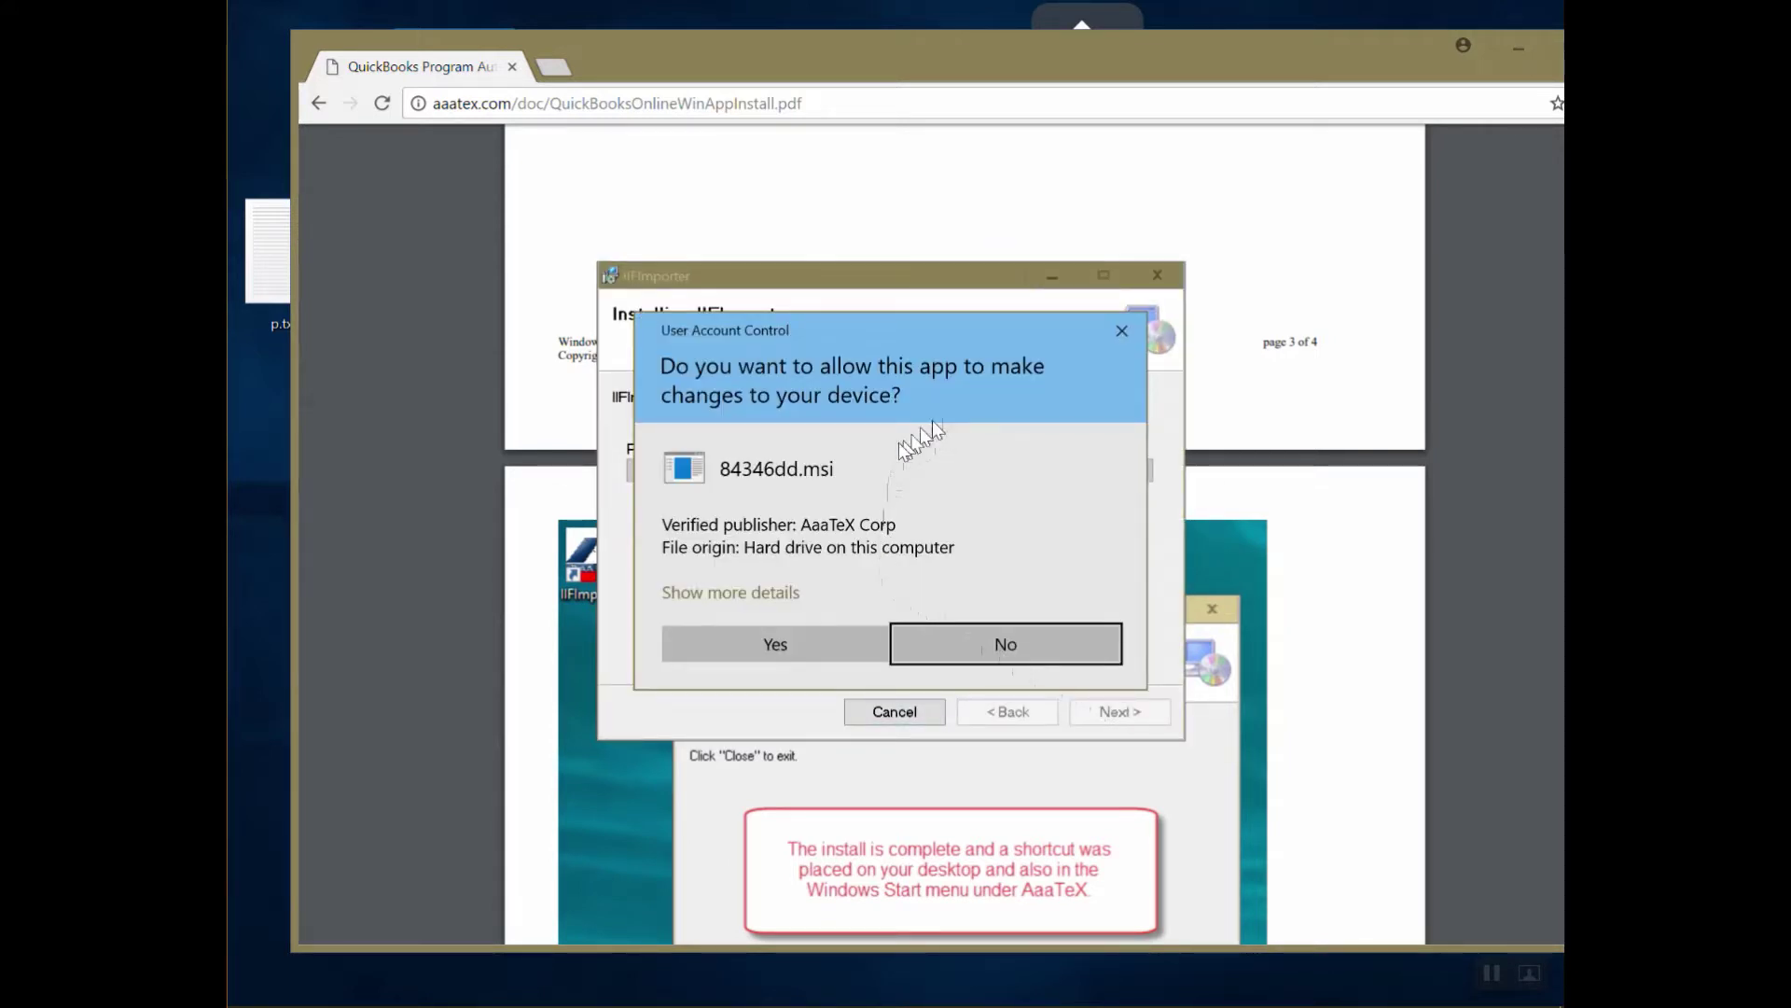
{"action": "left_click", "coordinate": [789, 649]}
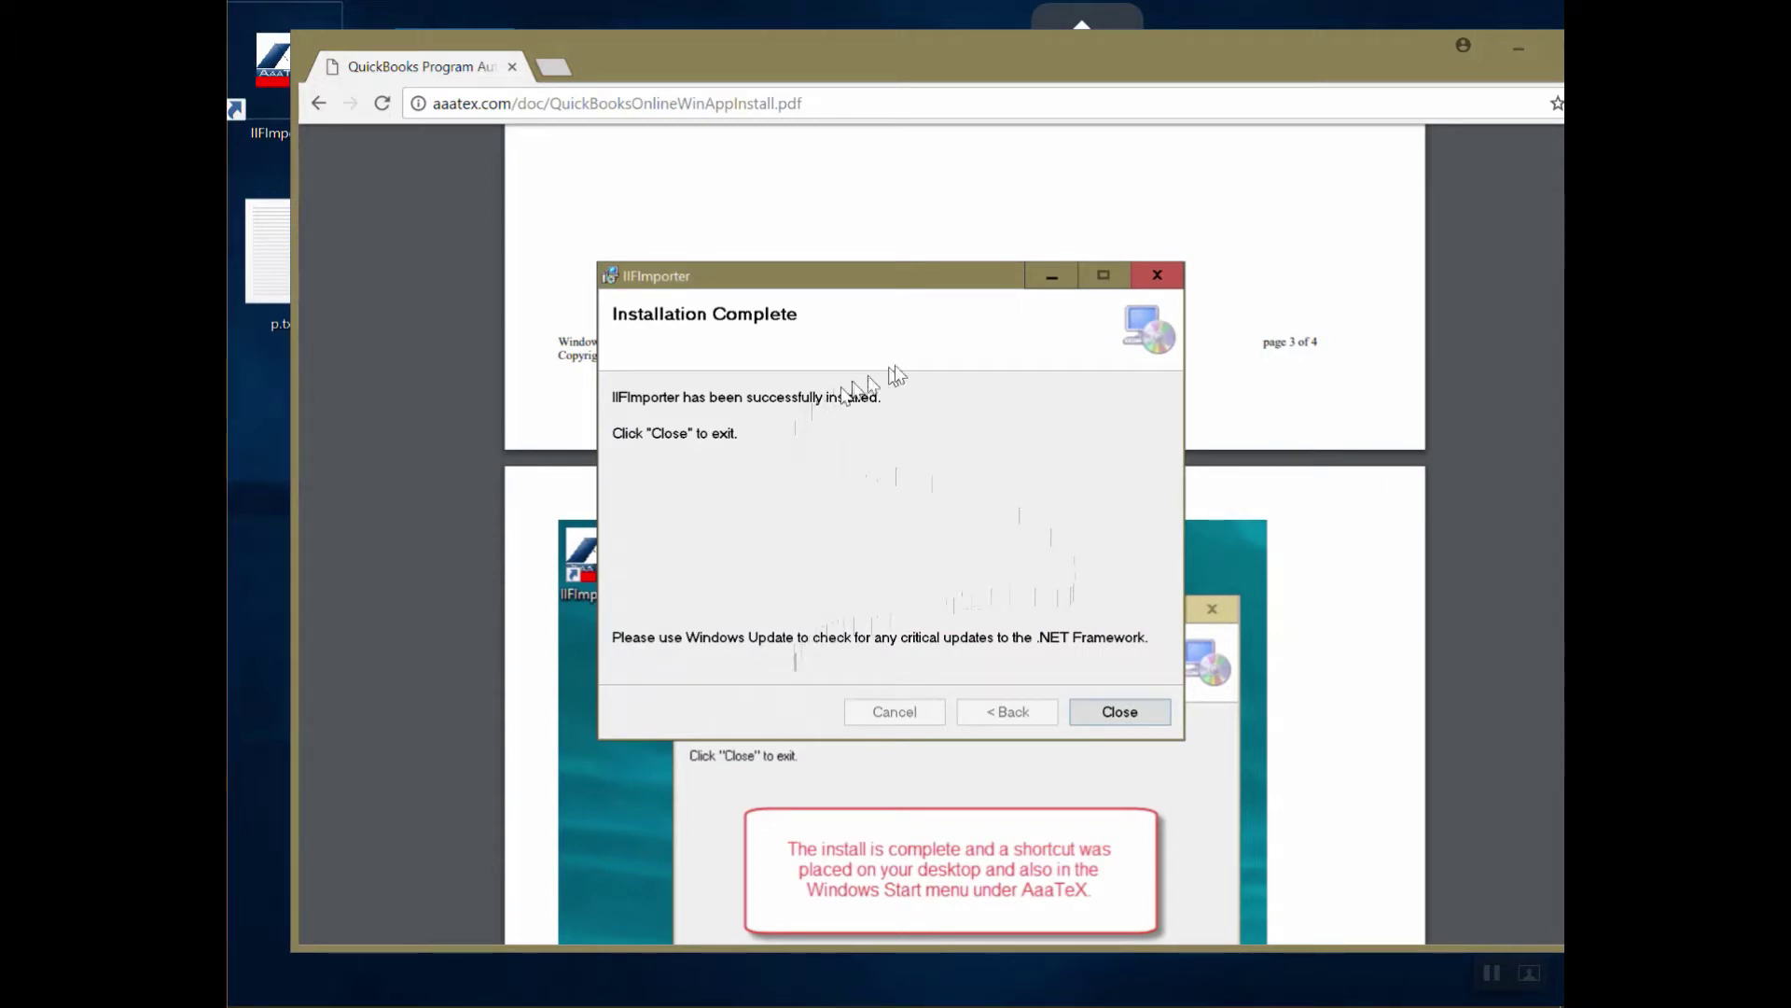
{"action": "left_click", "coordinate": [1084, 712]}
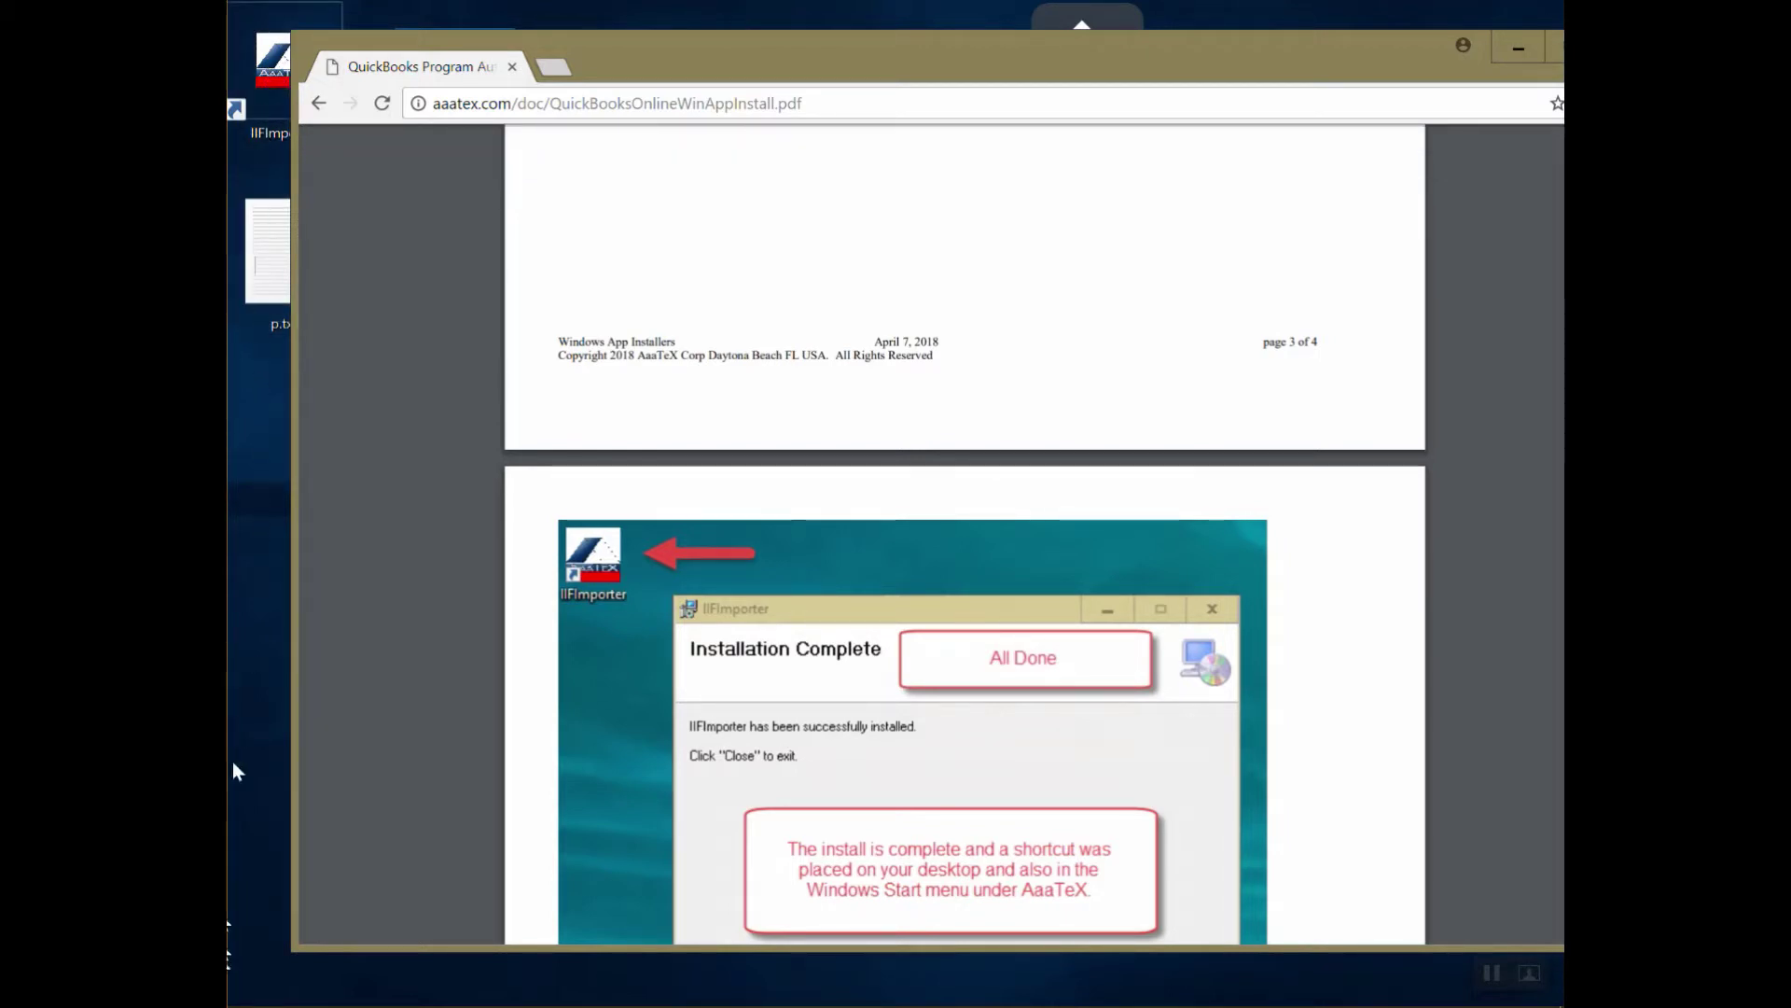
Step: Jump to the A section of the Start menu app list, expand AaaTeX, and launch IIFImporter
{"action": "mouse_move", "coordinate": [244, 1003]}
{"action": "left_click", "coordinate": [249, 972]}
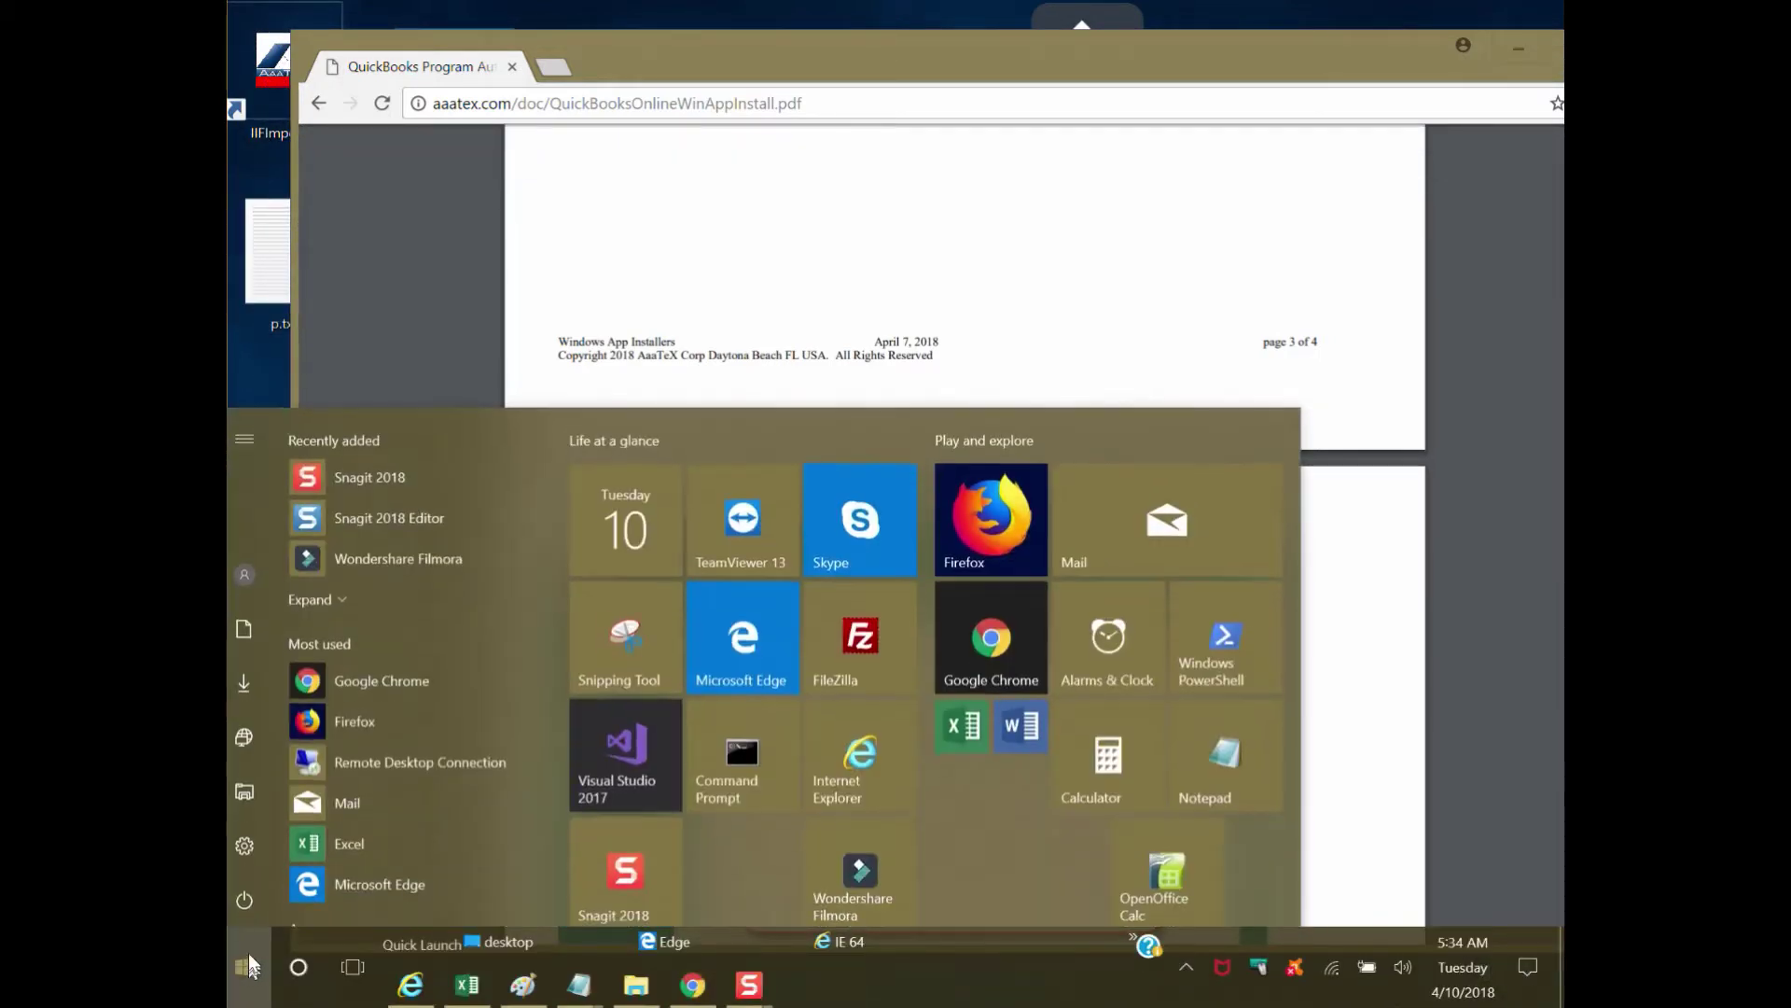
{"action": "scroll", "coordinate": [308, 828], "scroll_direction": "down", "scroll_amount": 2}
{"action": "left_click", "coordinate": [304, 830]}
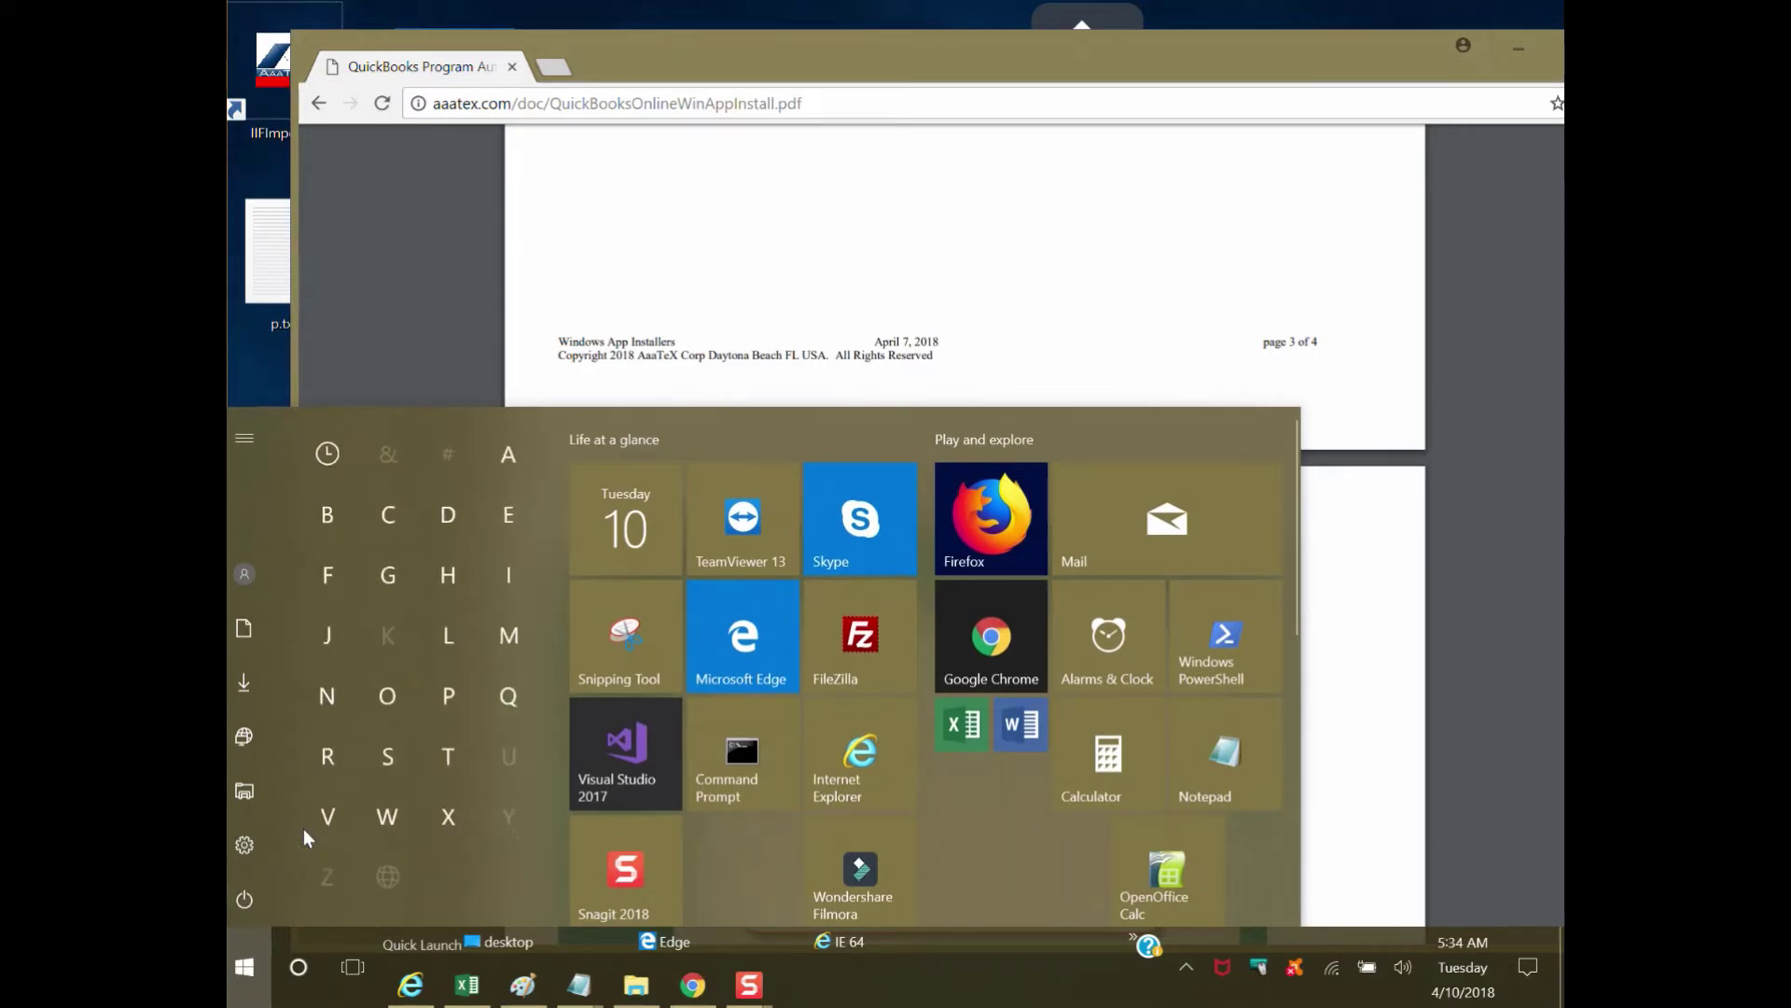
{"action": "left_click", "coordinate": [505, 457]}
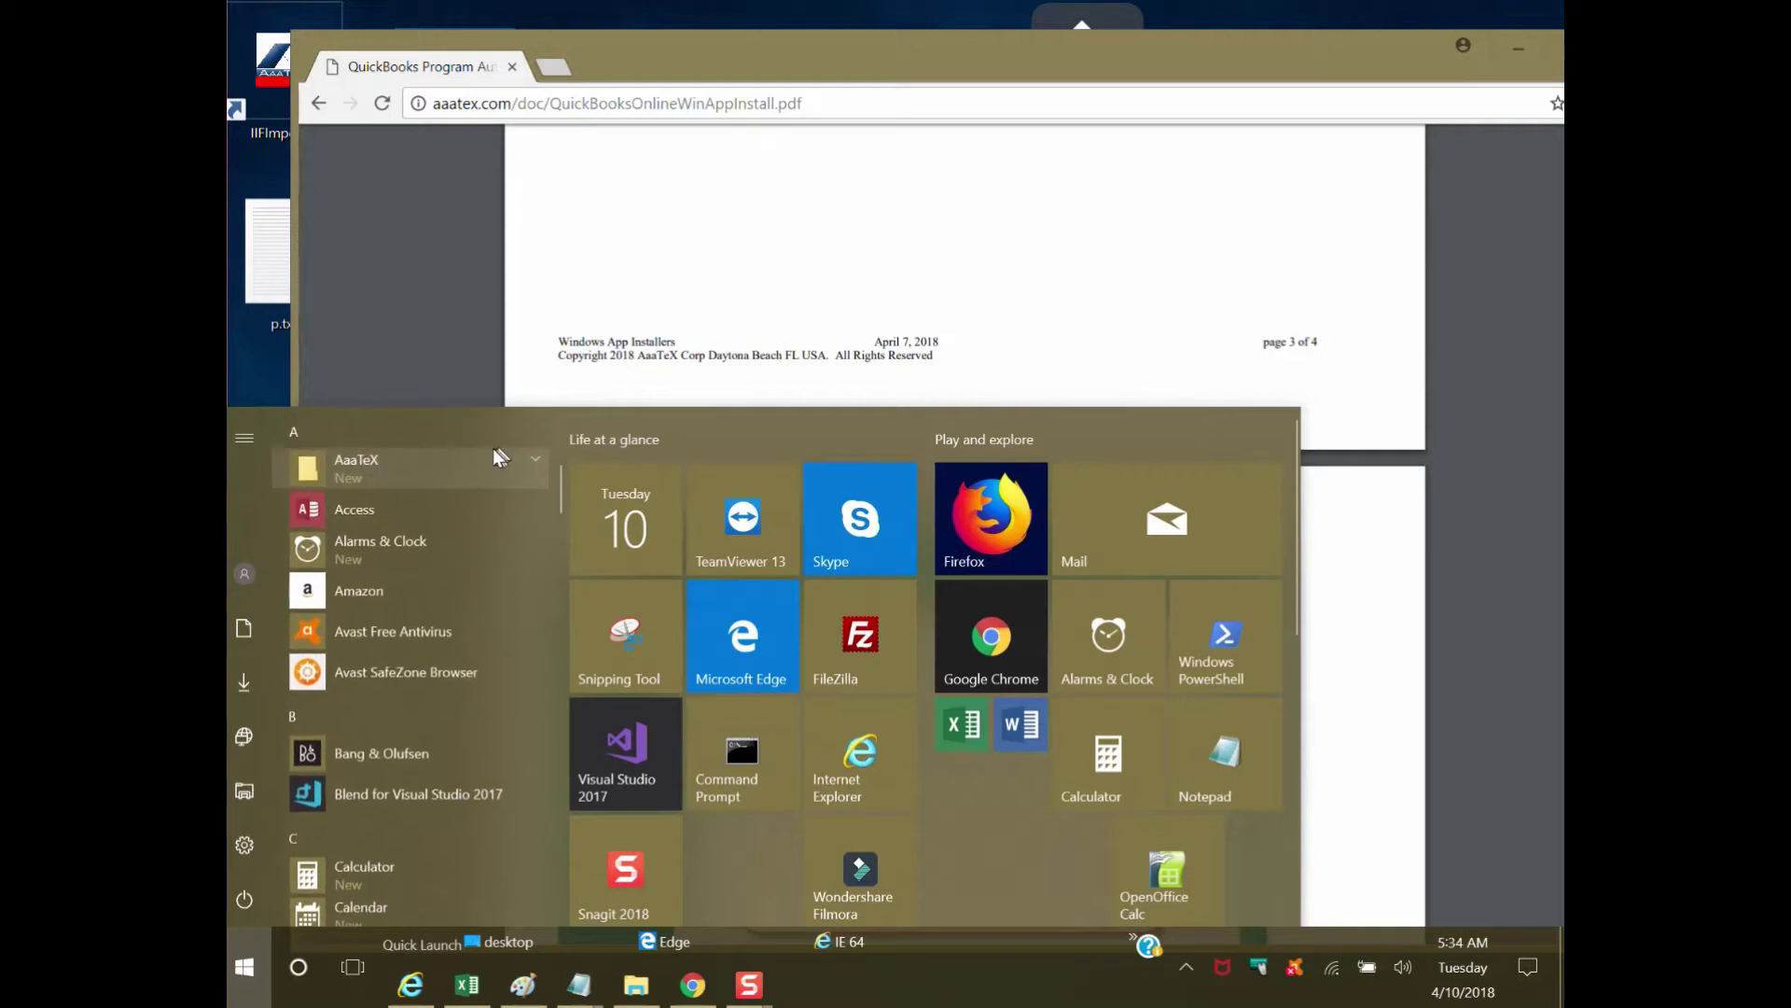
{"action": "left_click", "coordinate": [528, 463]}
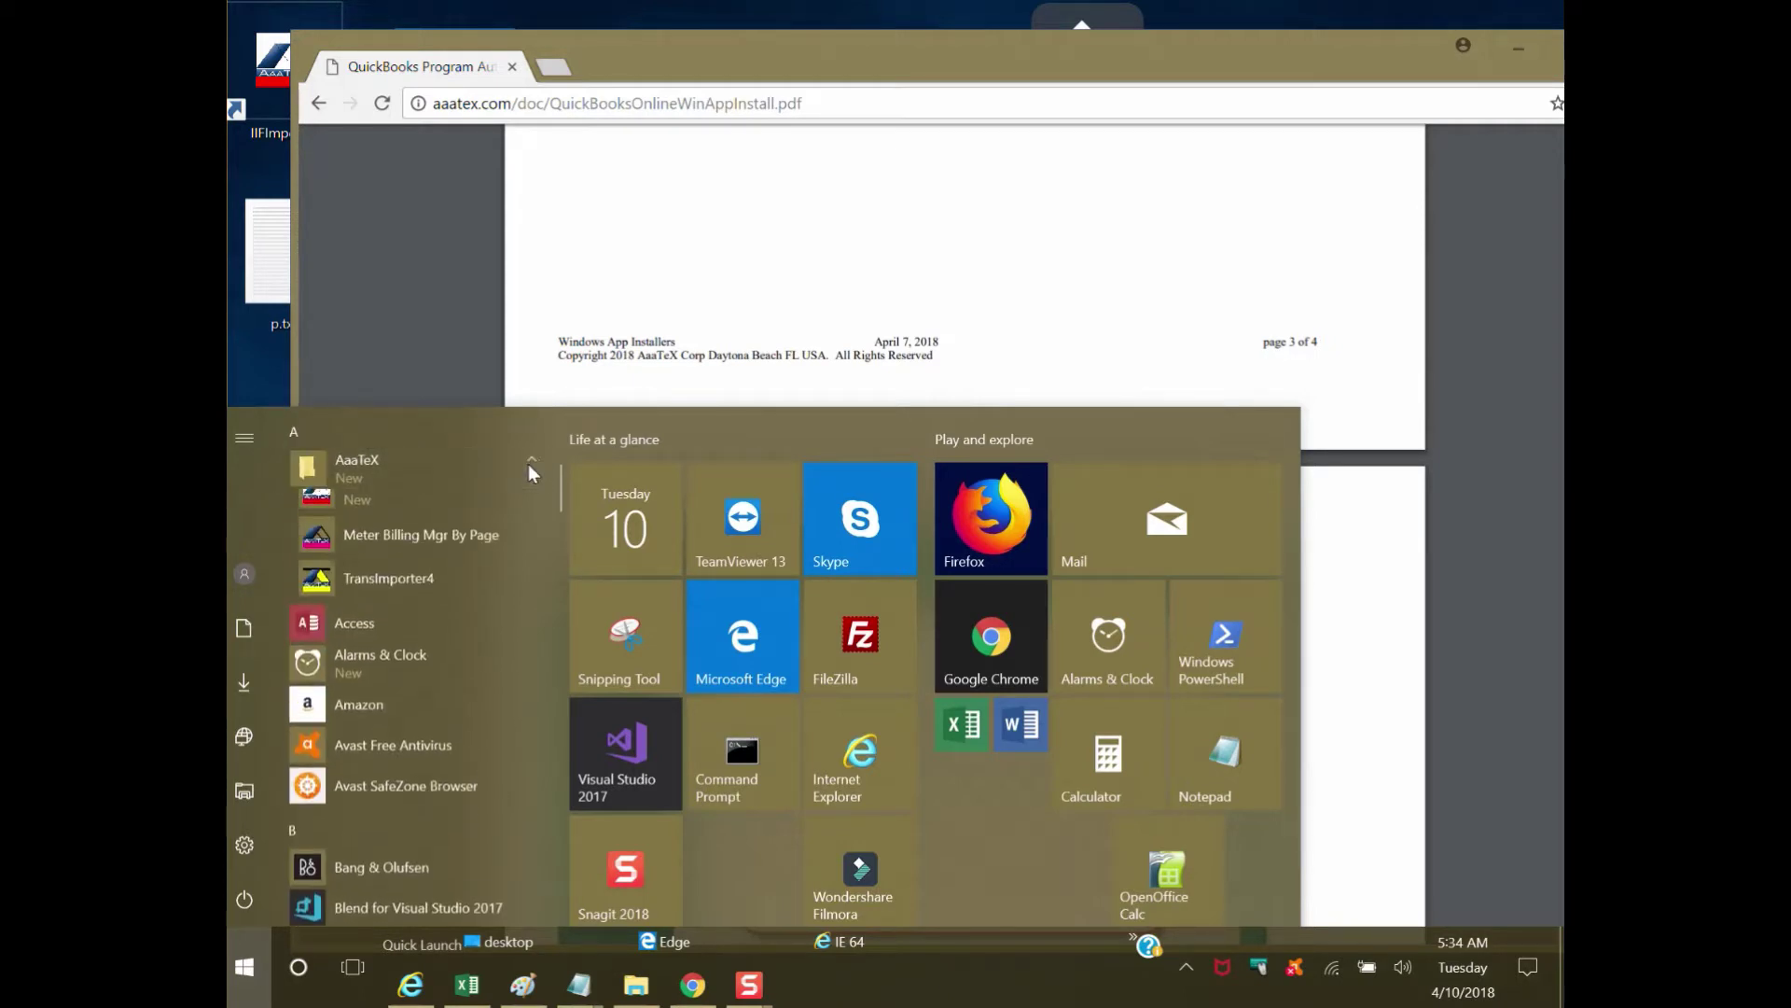
{"action": "left_click", "coordinate": [498, 510]}
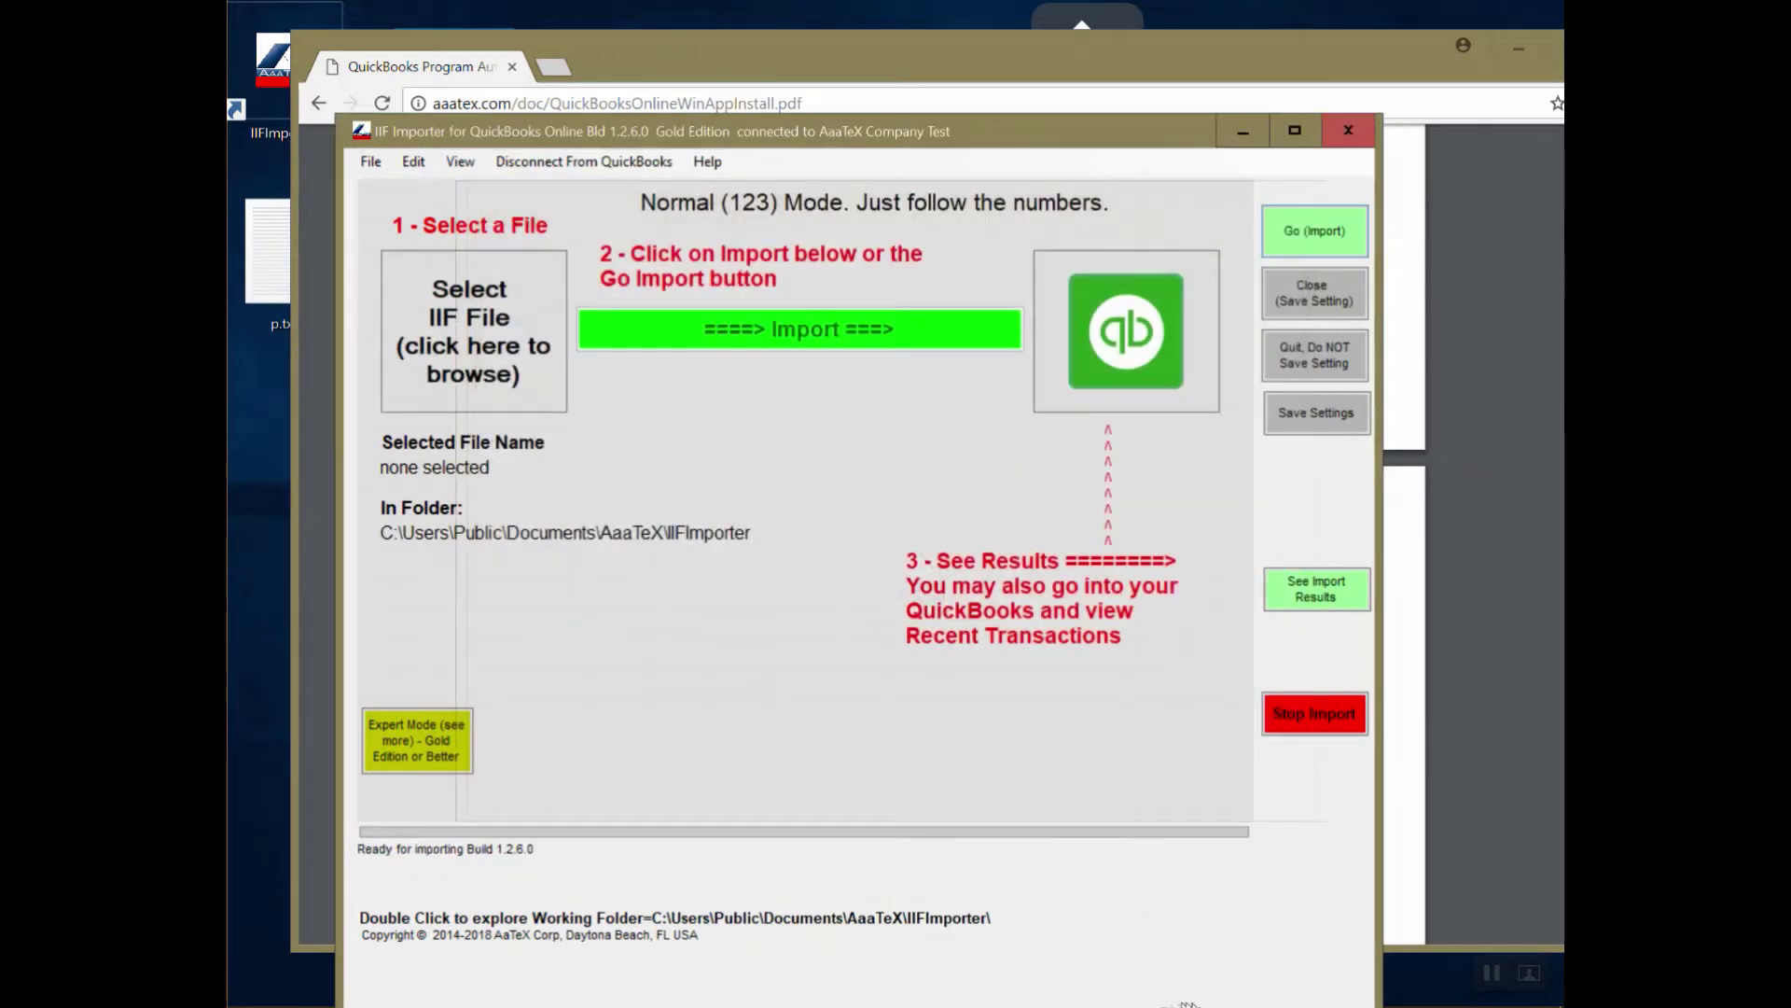
{"action": "mouse_move", "coordinate": [1465, 1000]}
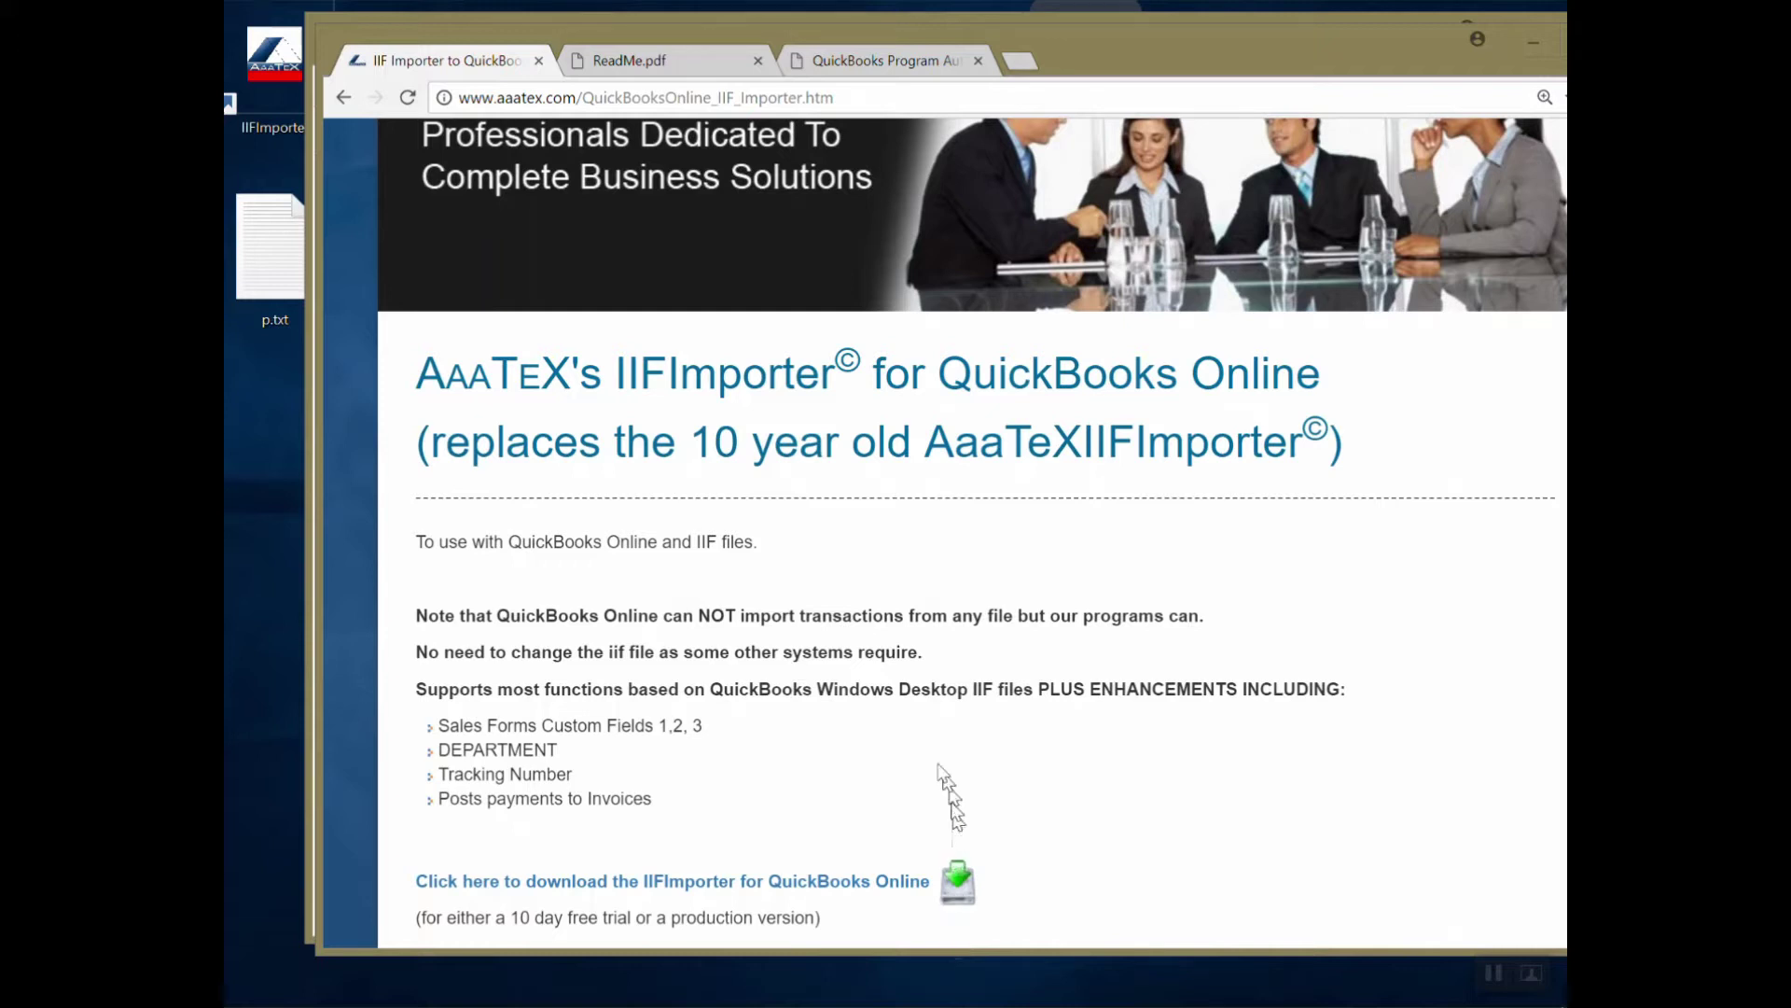
Step: Look through ReadMe.pdf, then scroll the QuickBooks Program Authorization guide to the connection screen image
{"action": "left_click", "coordinate": [708, 59]}
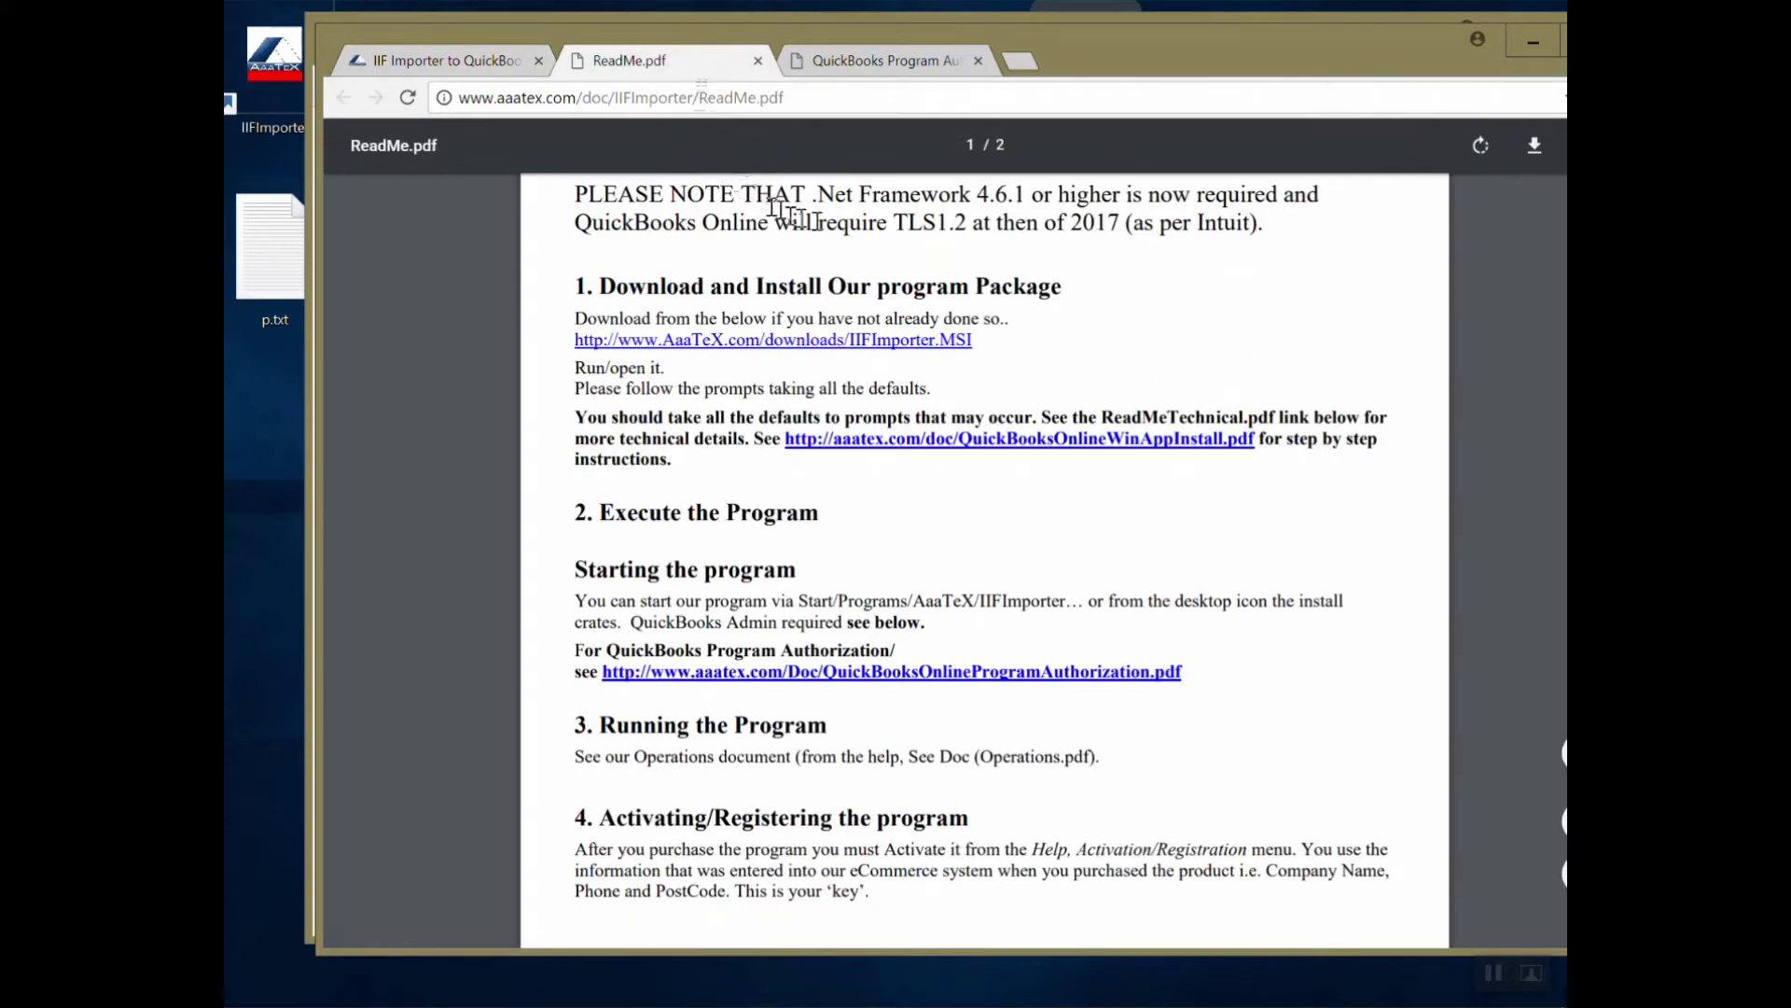
{"action": "scroll", "coordinate": [948, 383], "scroll_direction": "down", "scroll_amount": 2}
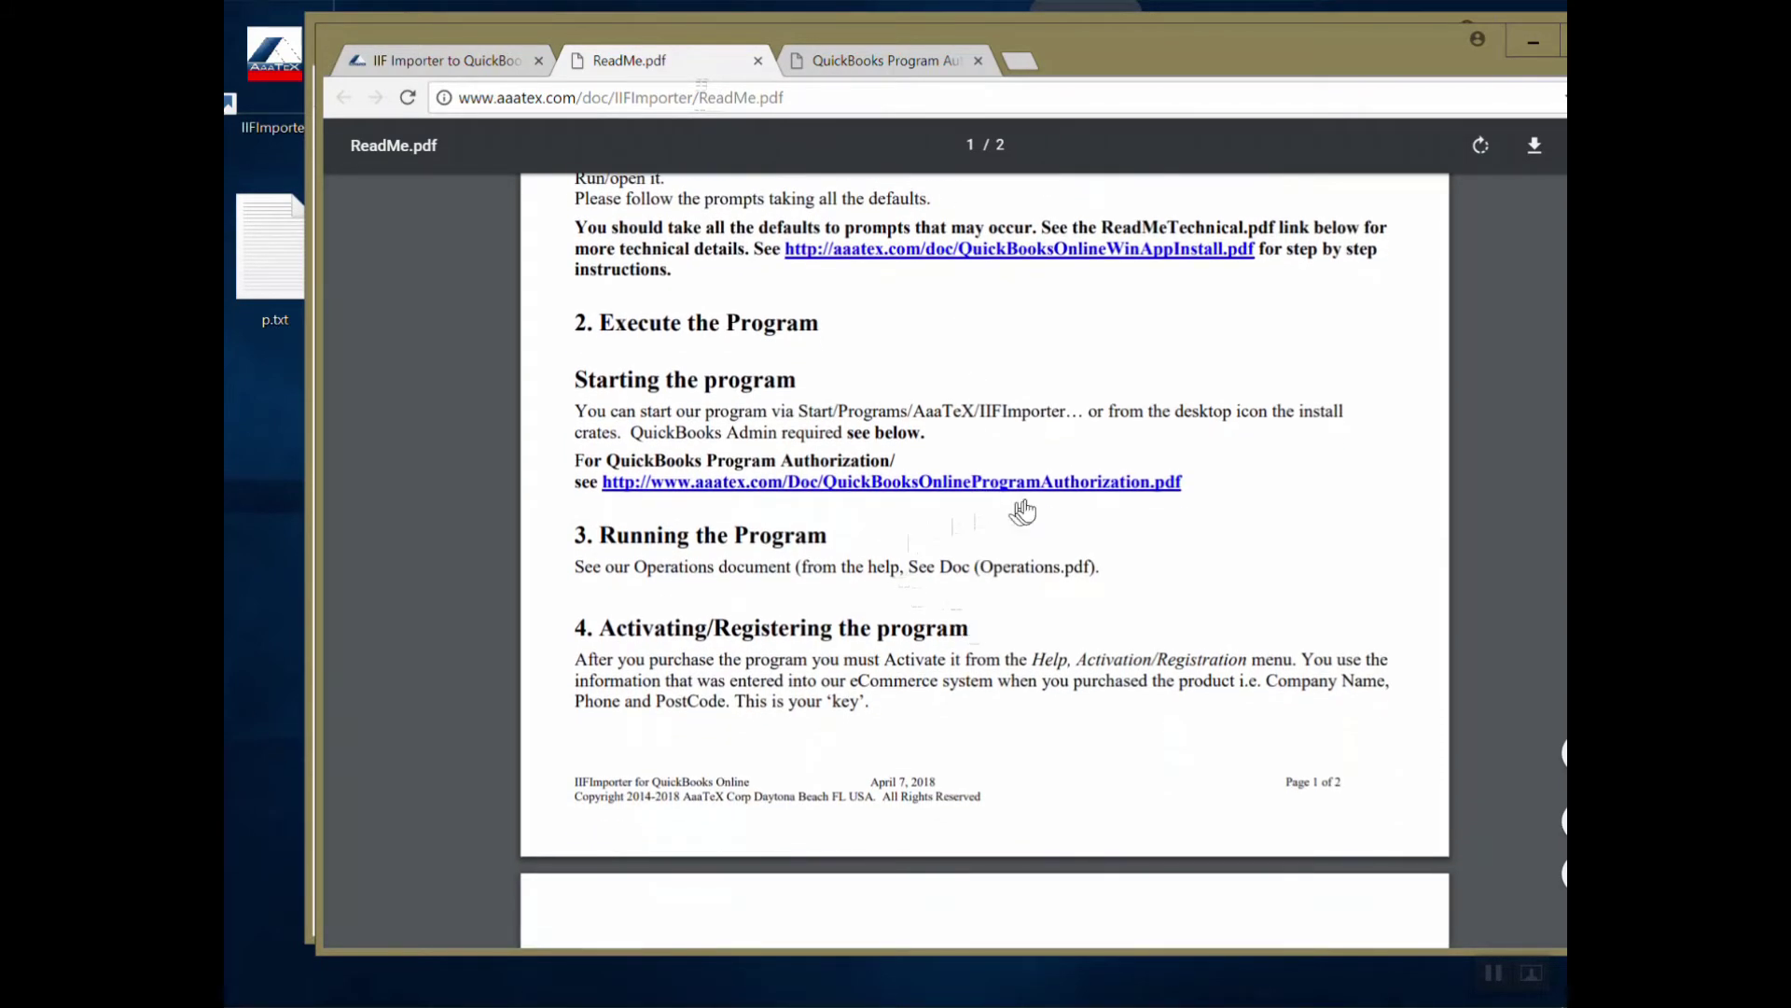
{"action": "left_click", "coordinate": [911, 73]}
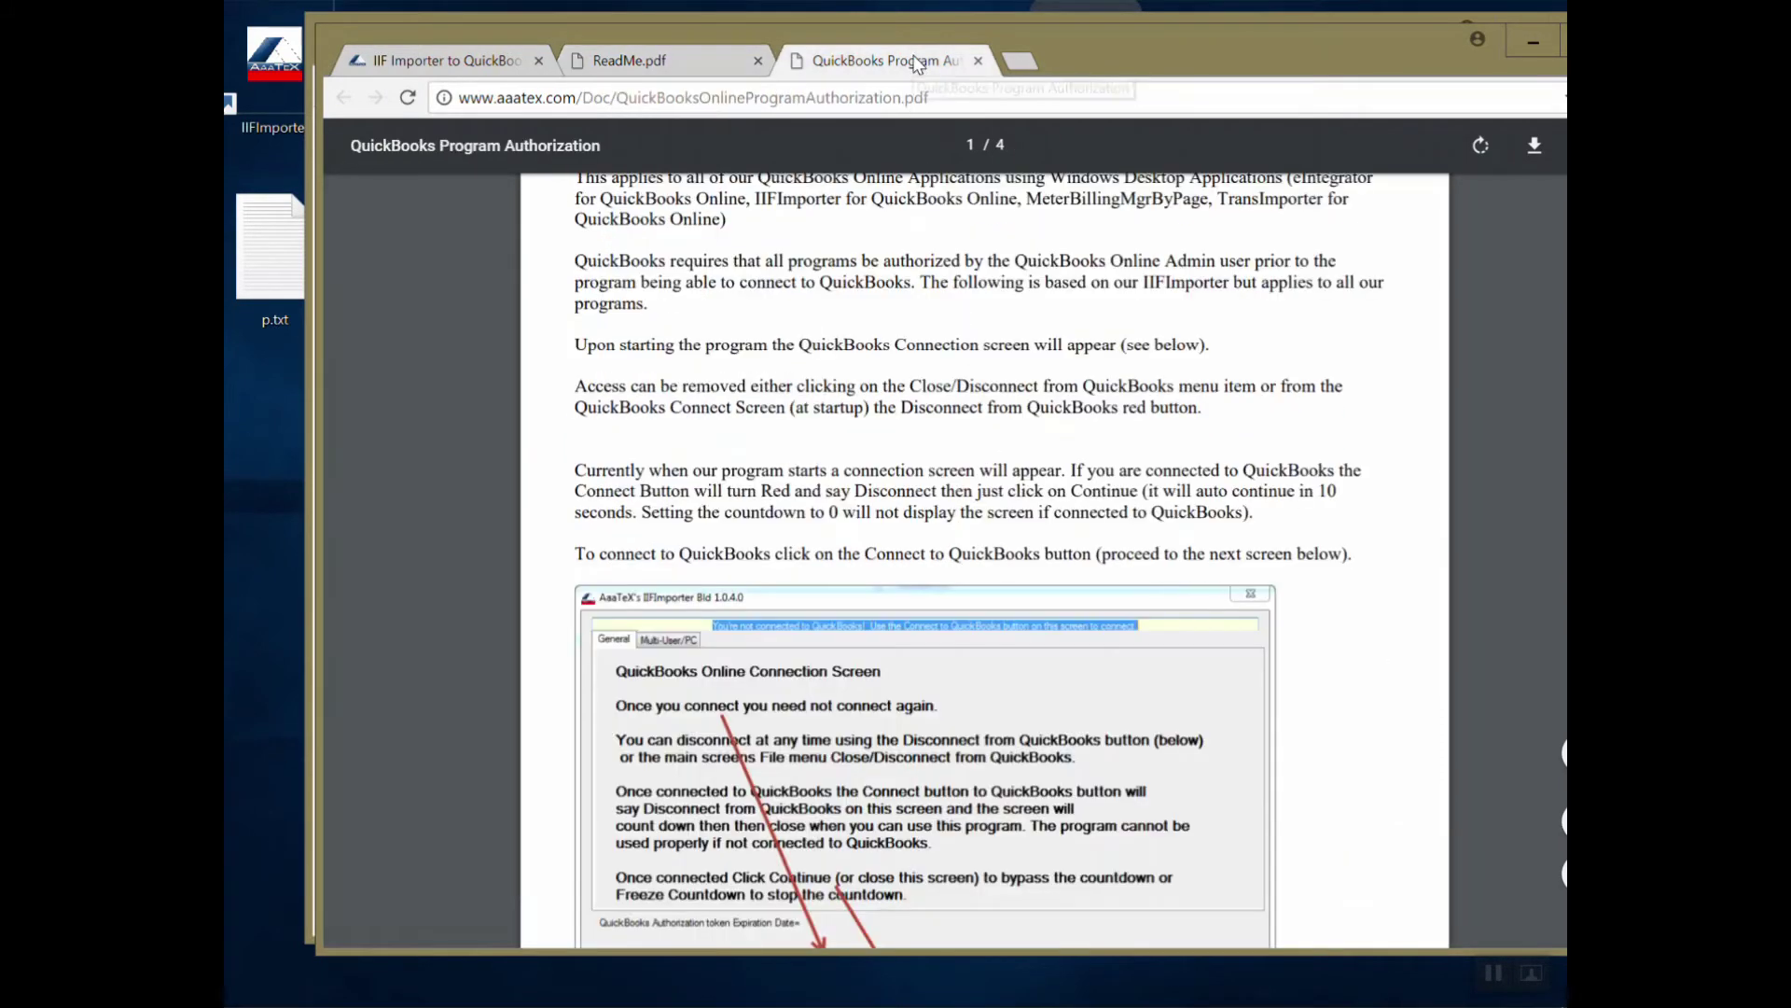
{"action": "scroll", "coordinate": [985, 560], "scroll_direction": "down", "scroll_amount": 1}
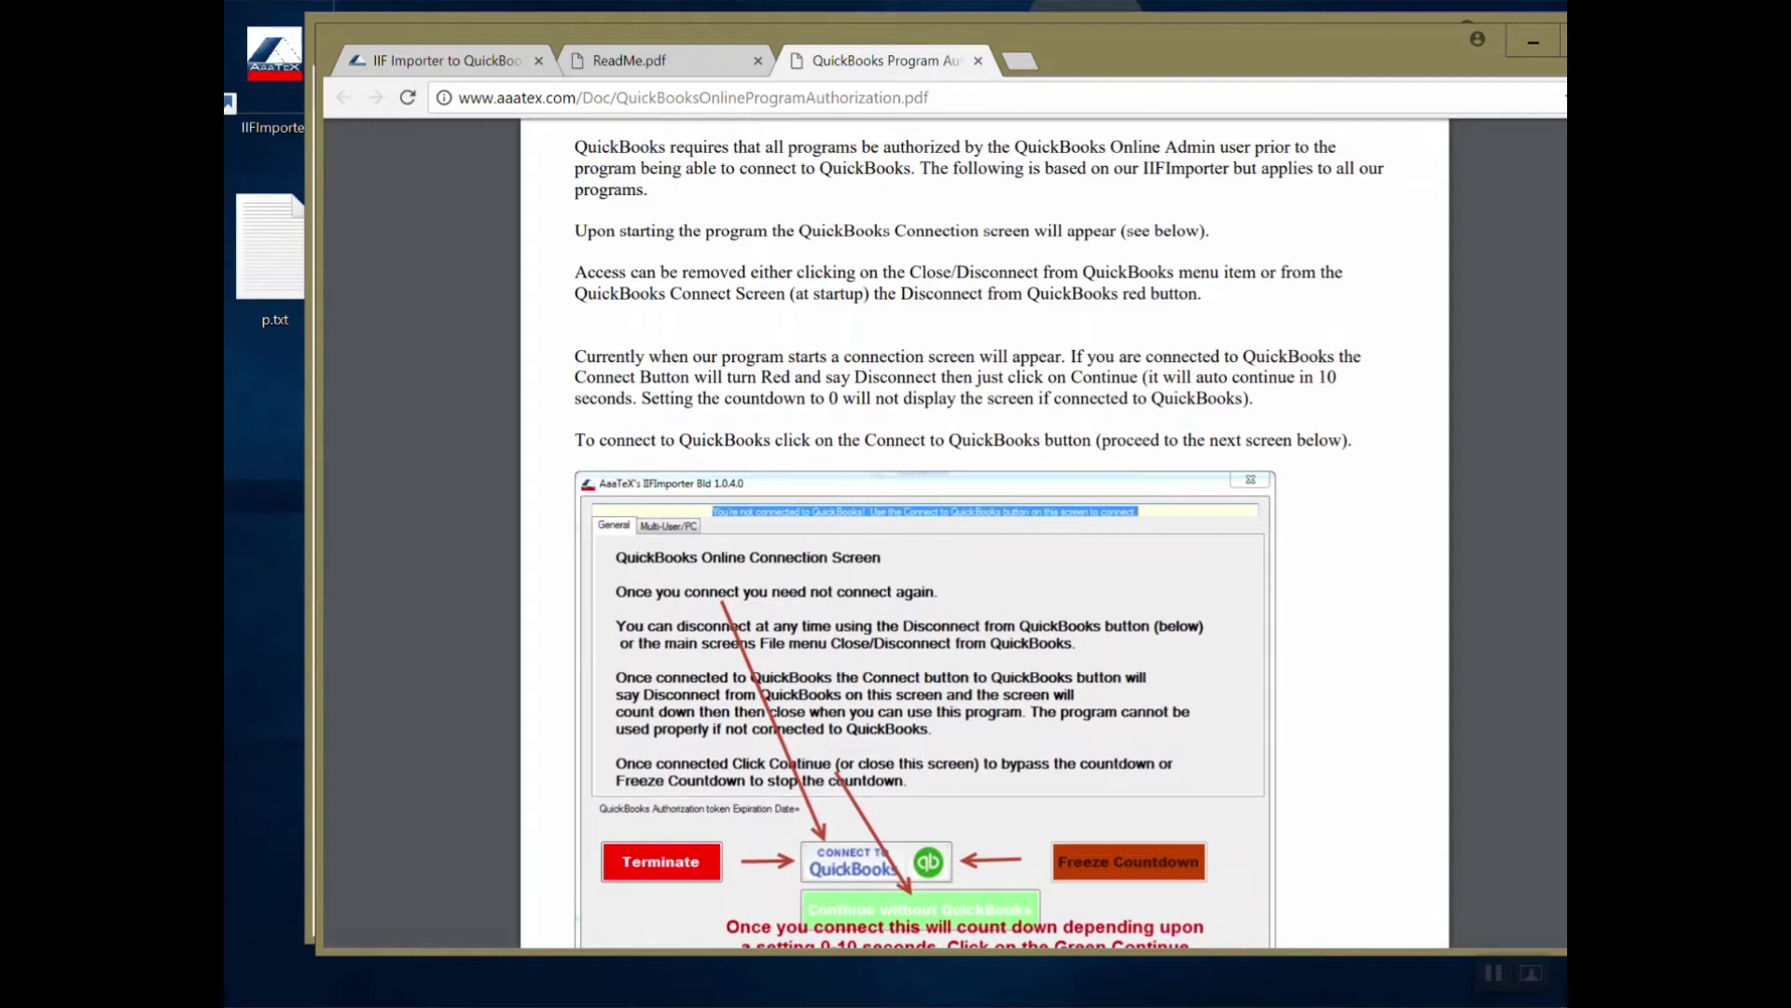
{"action": "scroll", "coordinate": [967, 294], "scroll_direction": "down", "scroll_amount": 1}
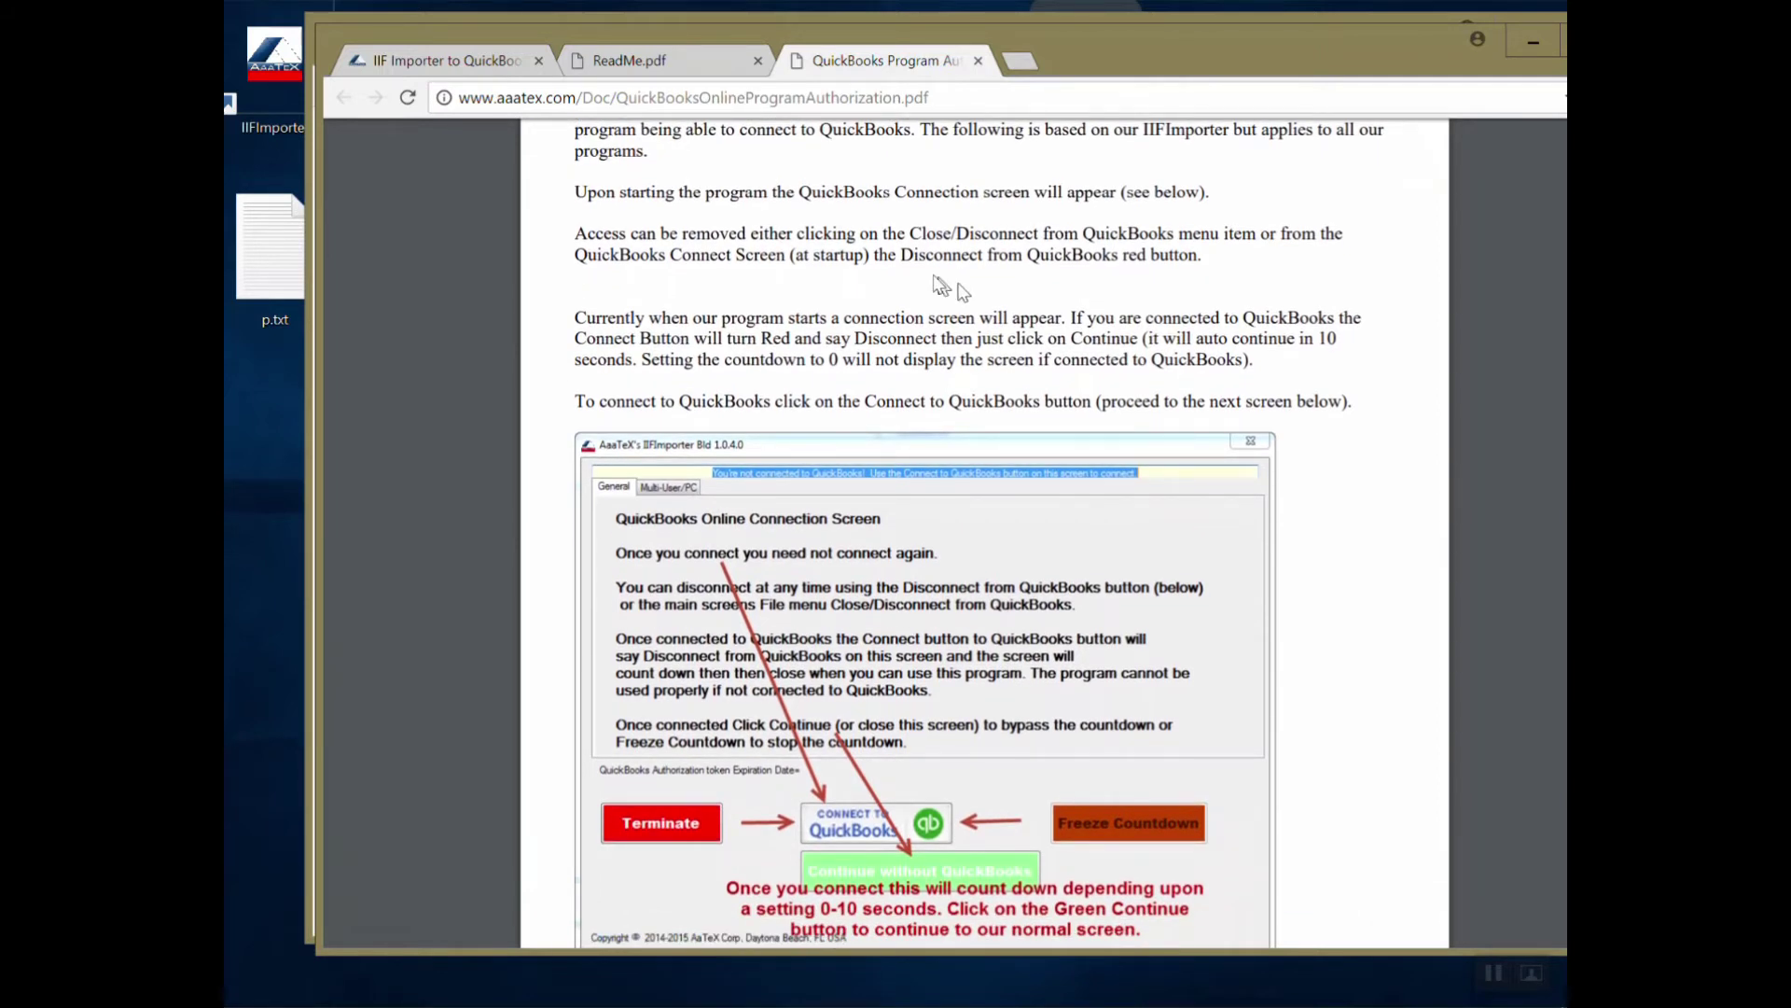
{"action": "left_click", "coordinate": [277, 63]}
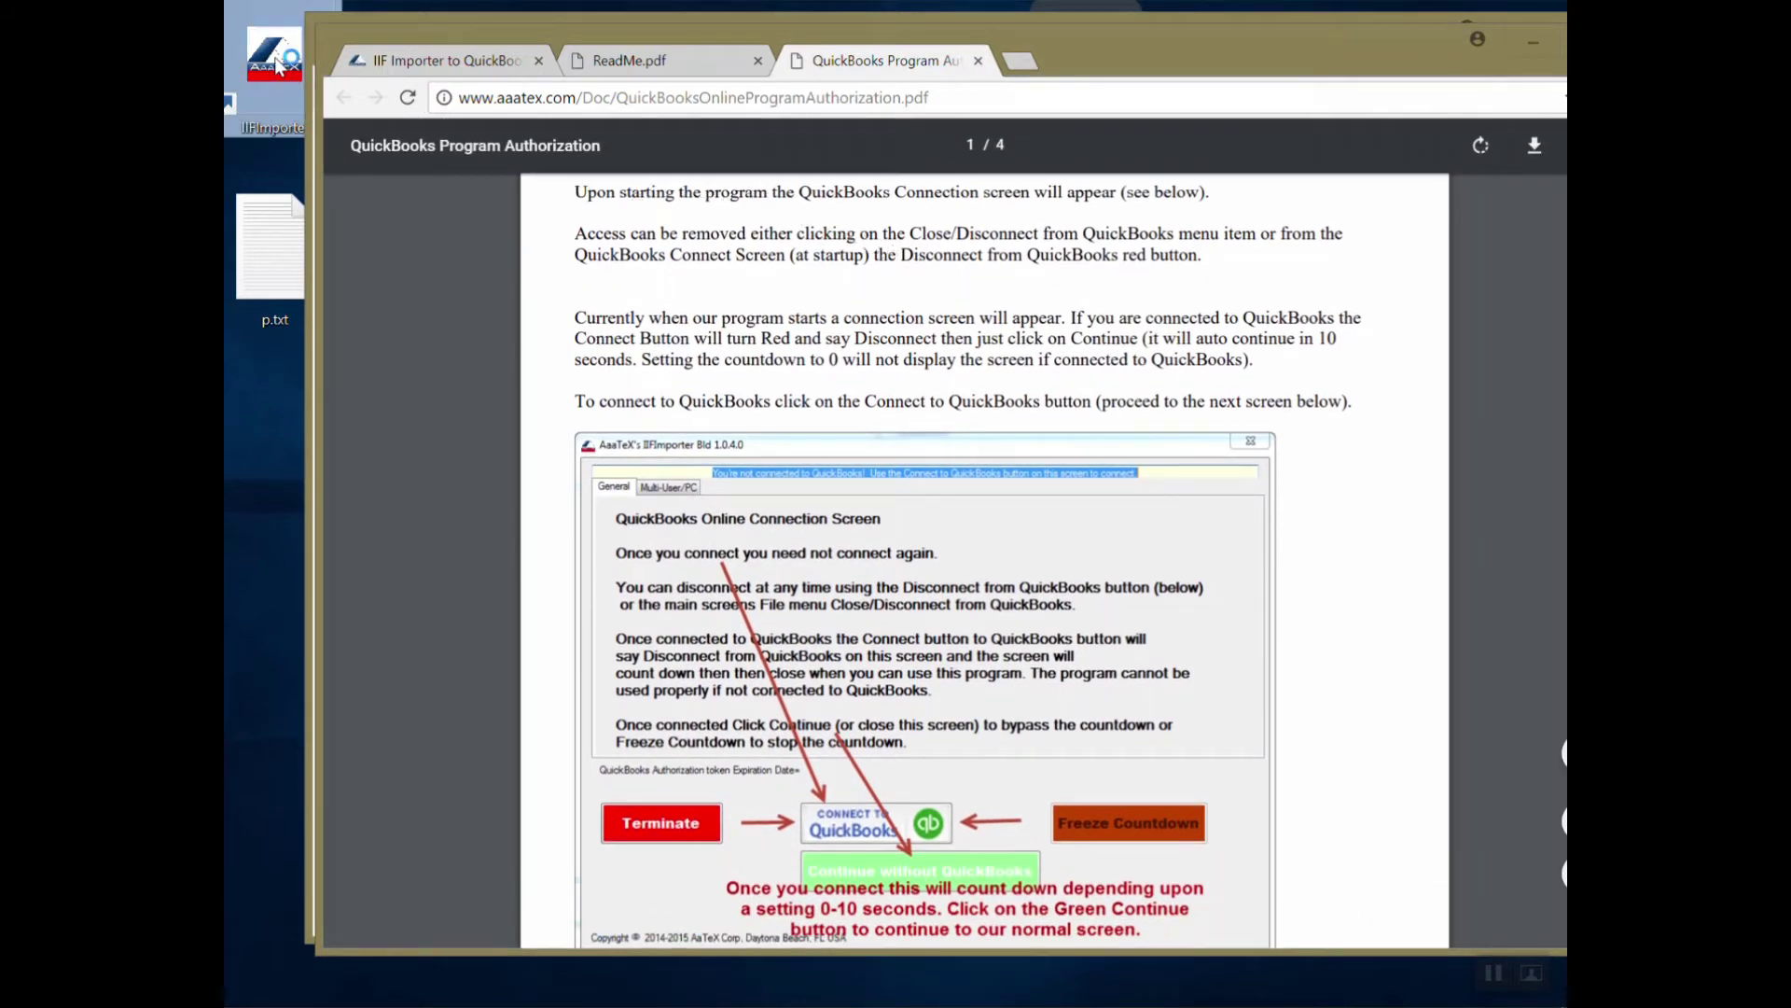
Step: Launch IIFImporter from the desktop, choose Connect to QuickBooks, and bring up the Intuit sign-in window
{"action": "double_click", "coordinate": [277, 65]}
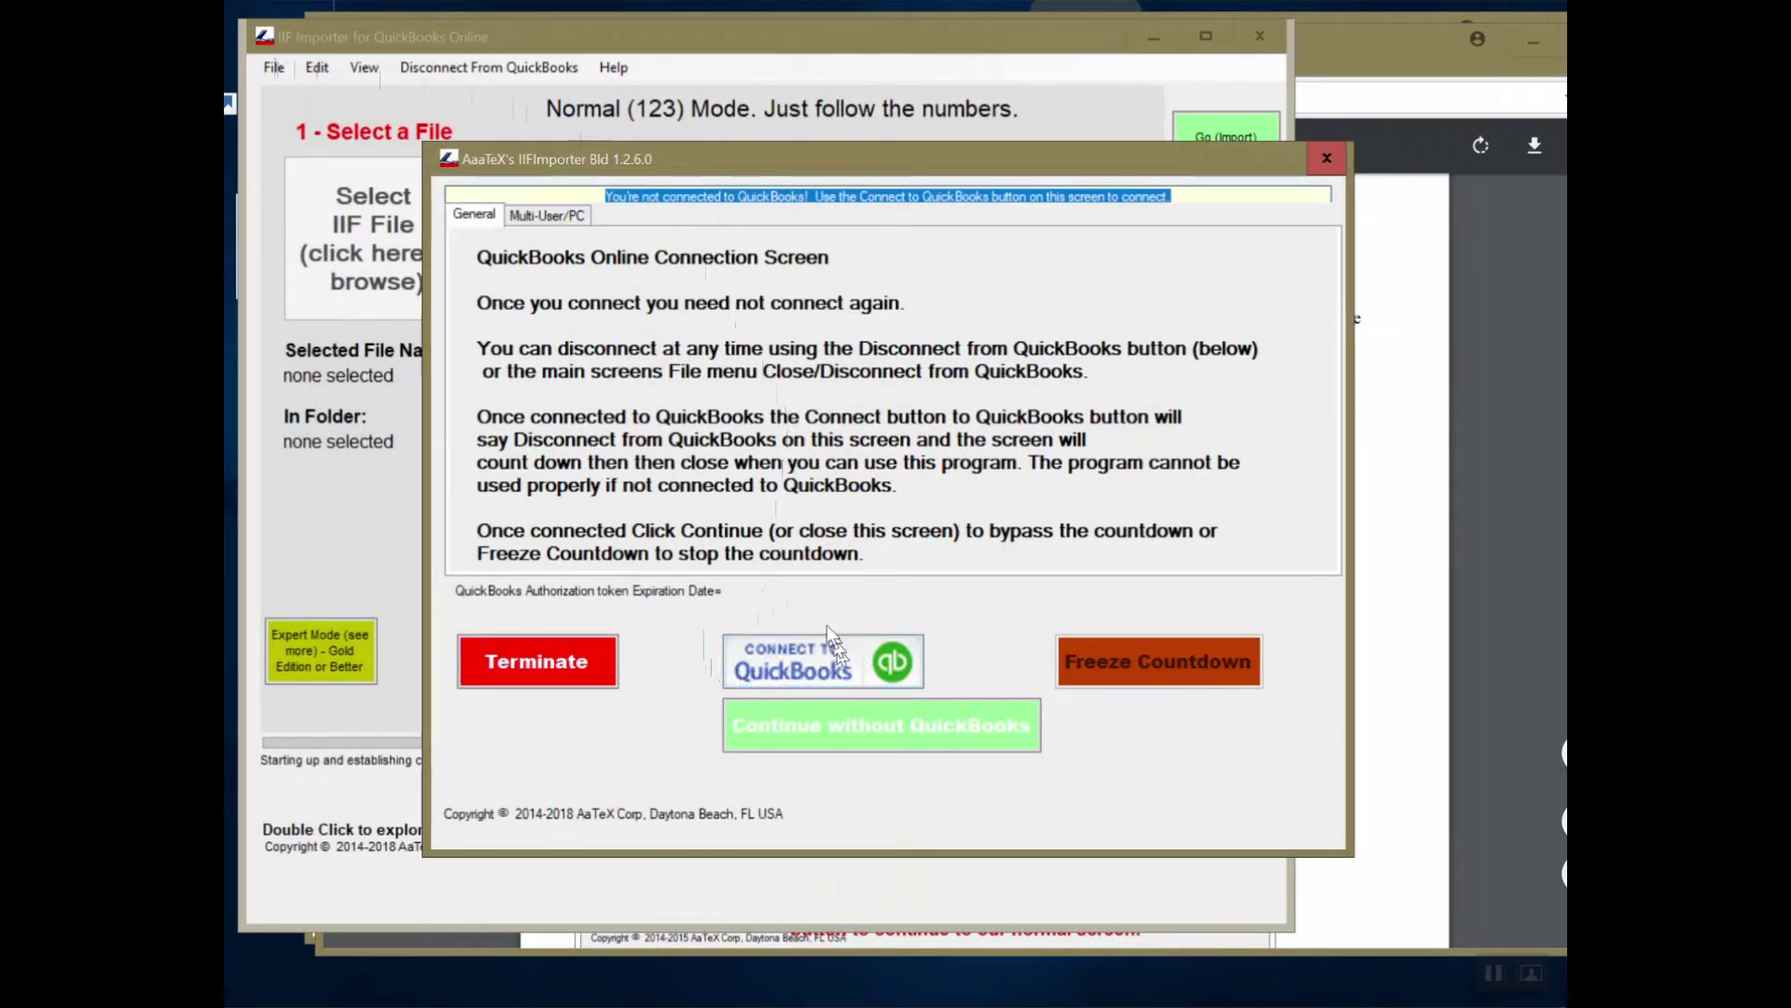
{"action": "left_click", "coordinate": [819, 664]}
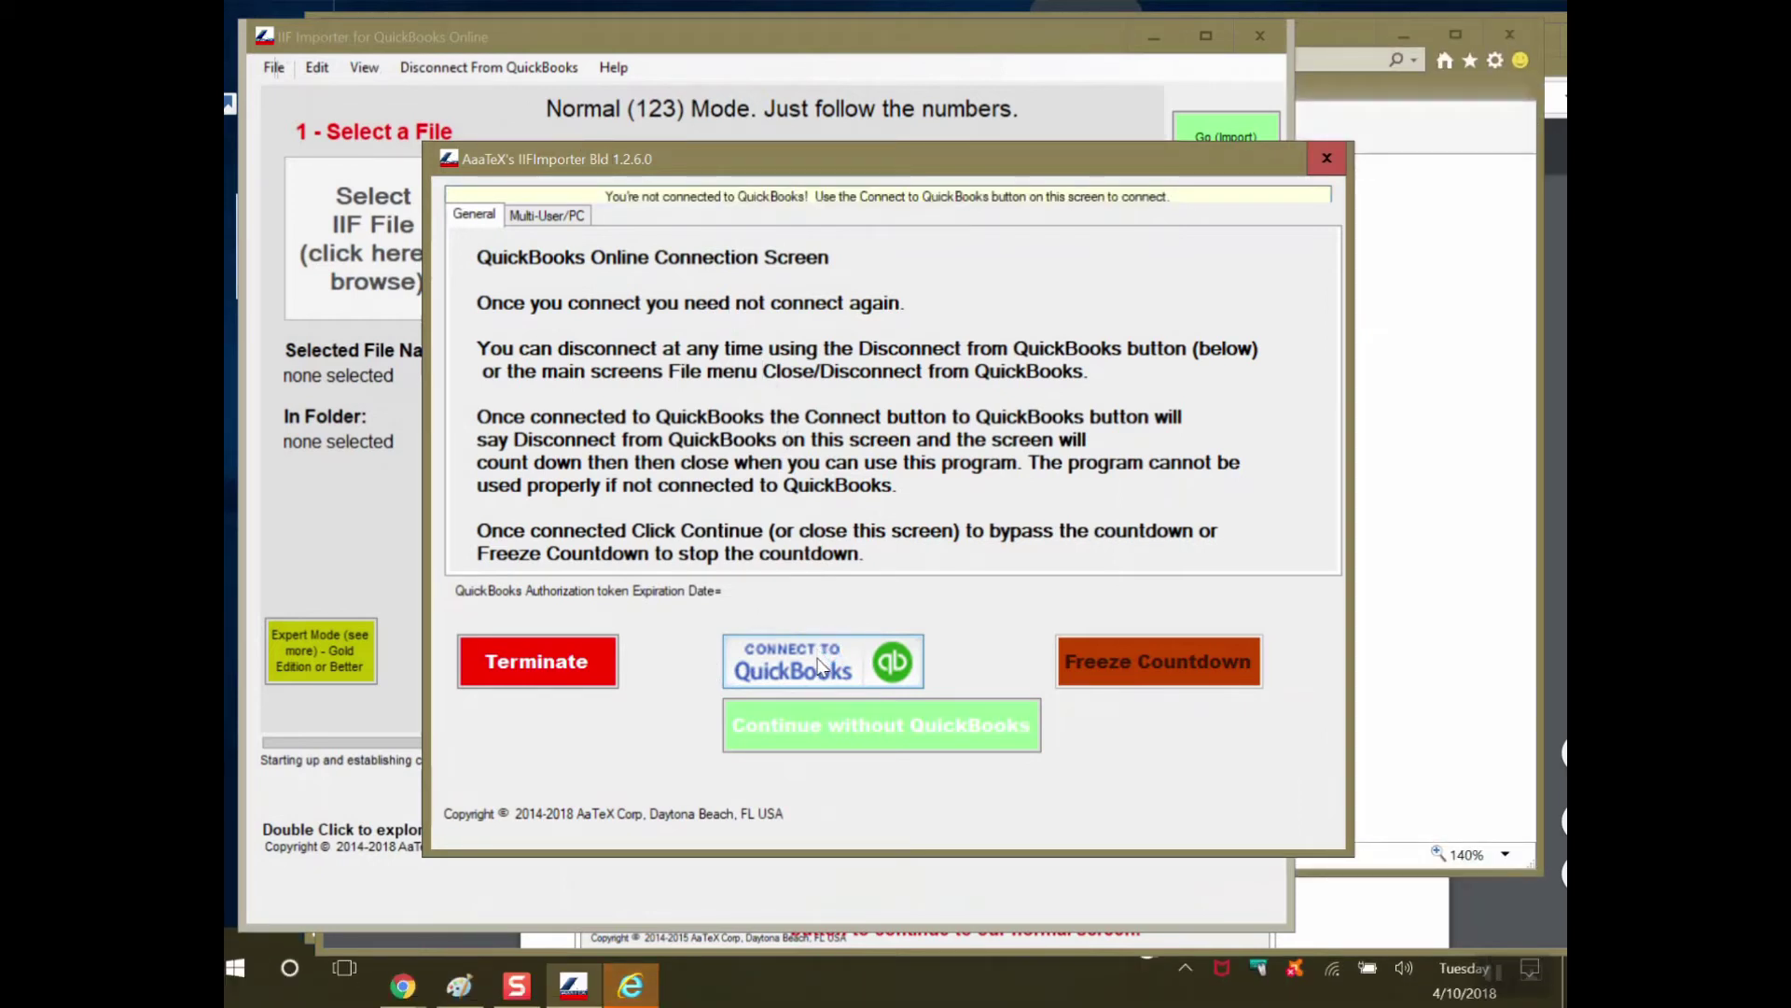
{"action": "left_click", "coordinate": [625, 988]}
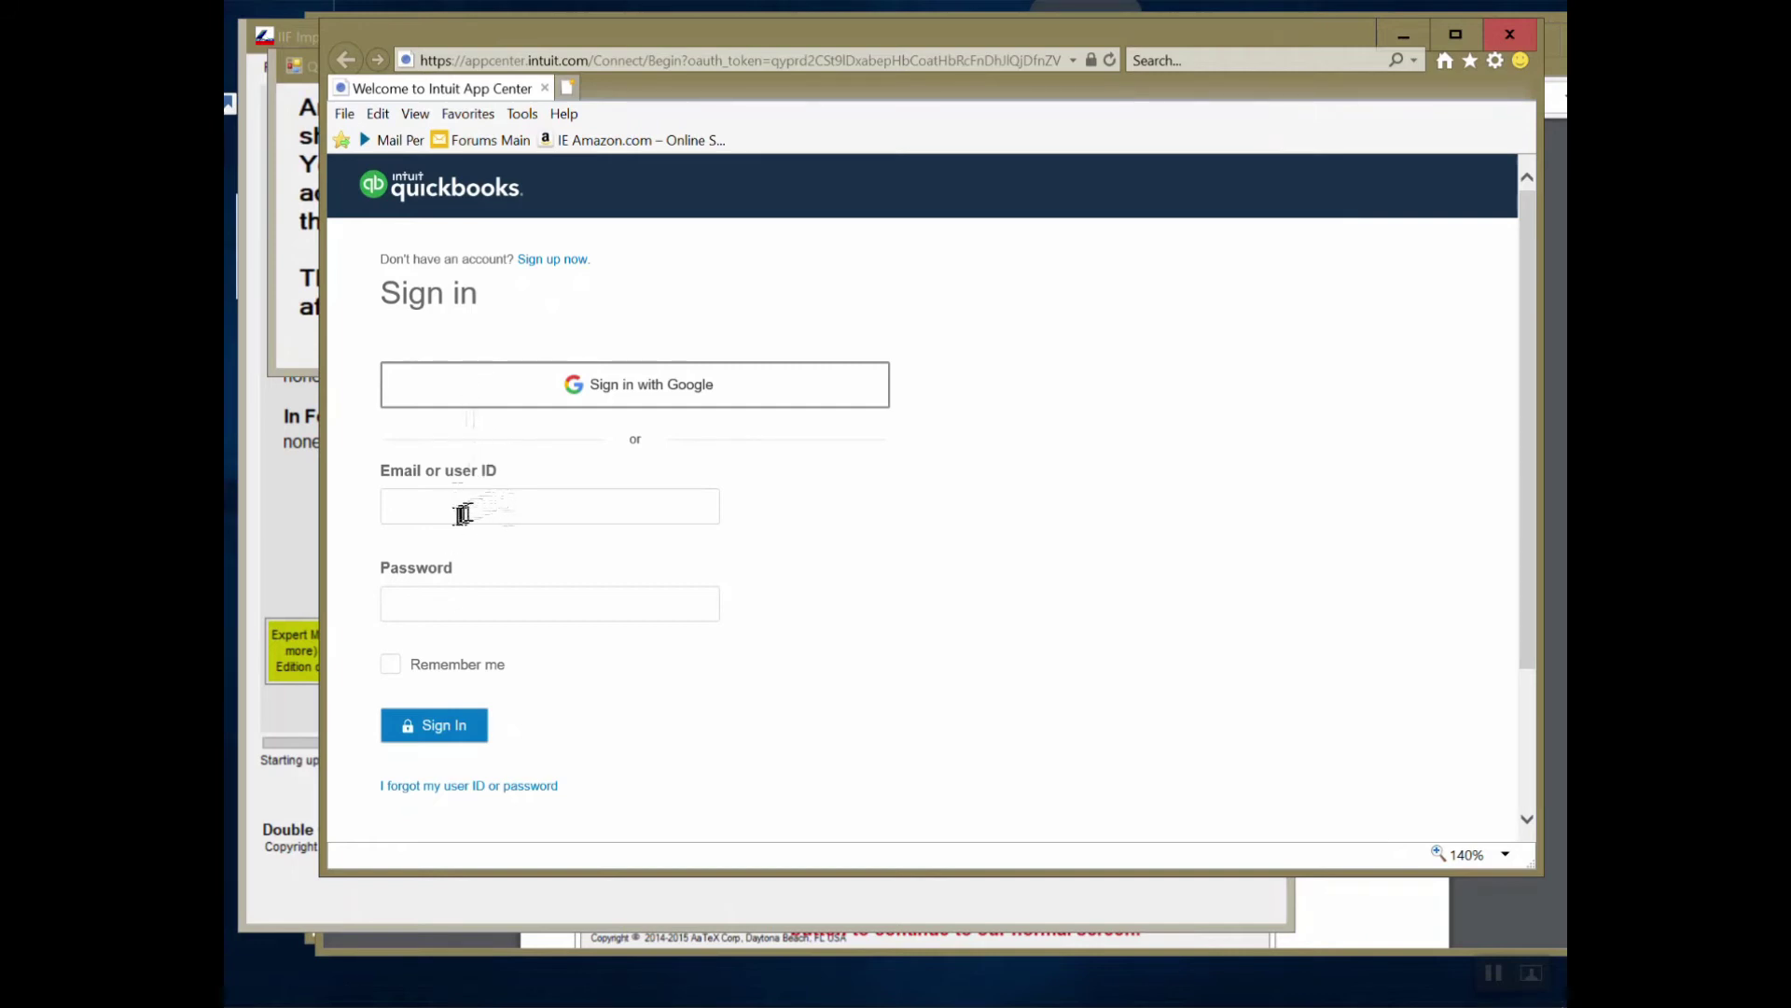
Step: Sign in to Intuit using the saved account e-mail from the autocomplete list
{"action": "left_click", "coordinate": [434, 507]}
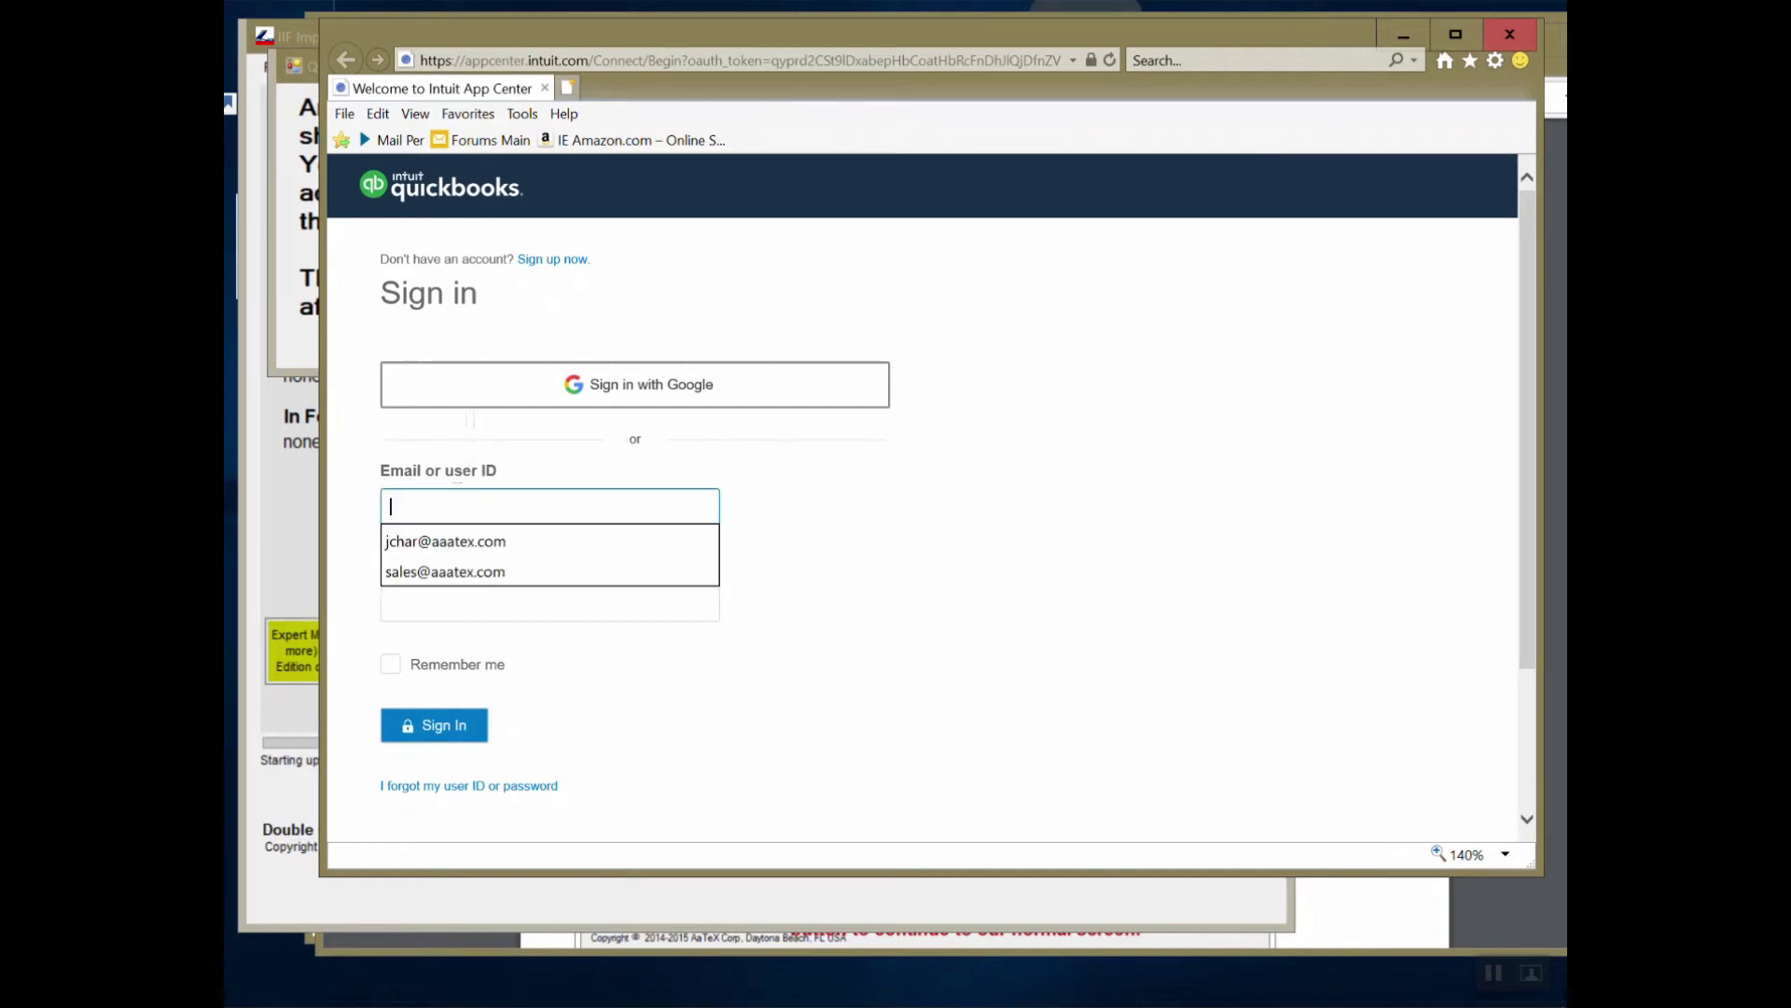
{"action": "left_click", "coordinate": [422, 566]}
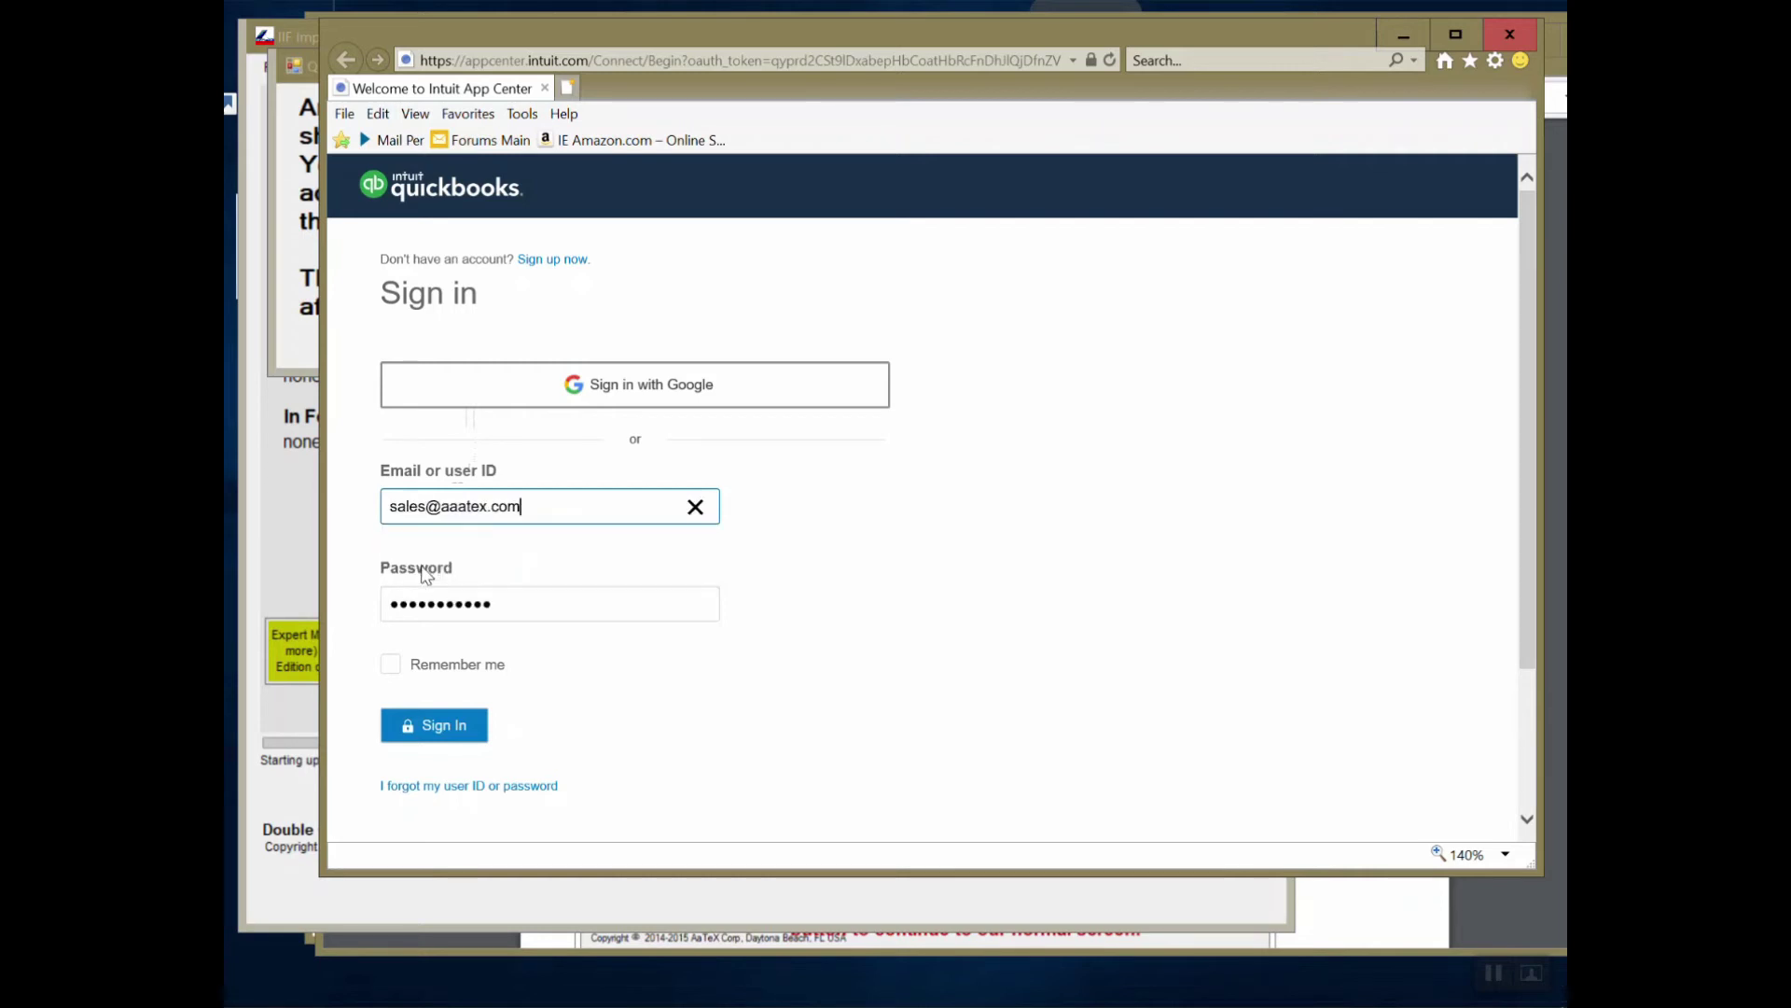
{"action": "left_click", "coordinate": [432, 740]}
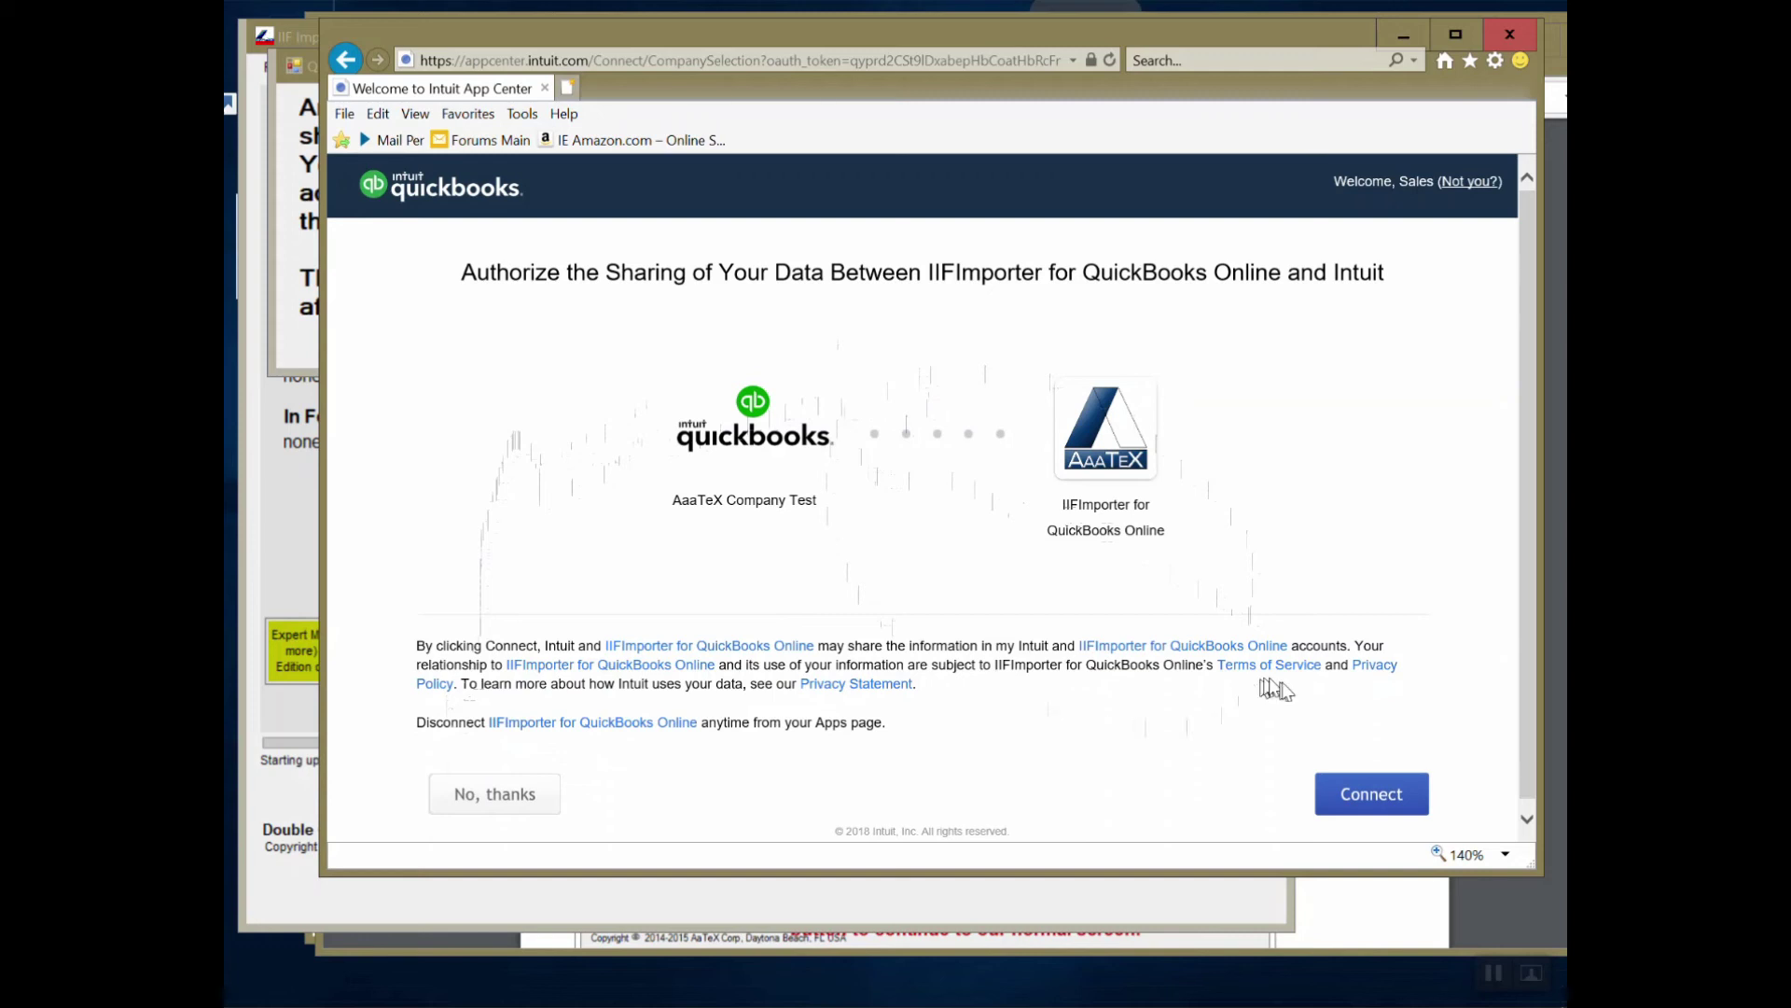
Step: Approve sharing AaaTeX Company Test data with IIFImporter by choosing Connect
{"action": "left_click", "coordinate": [1359, 799]}
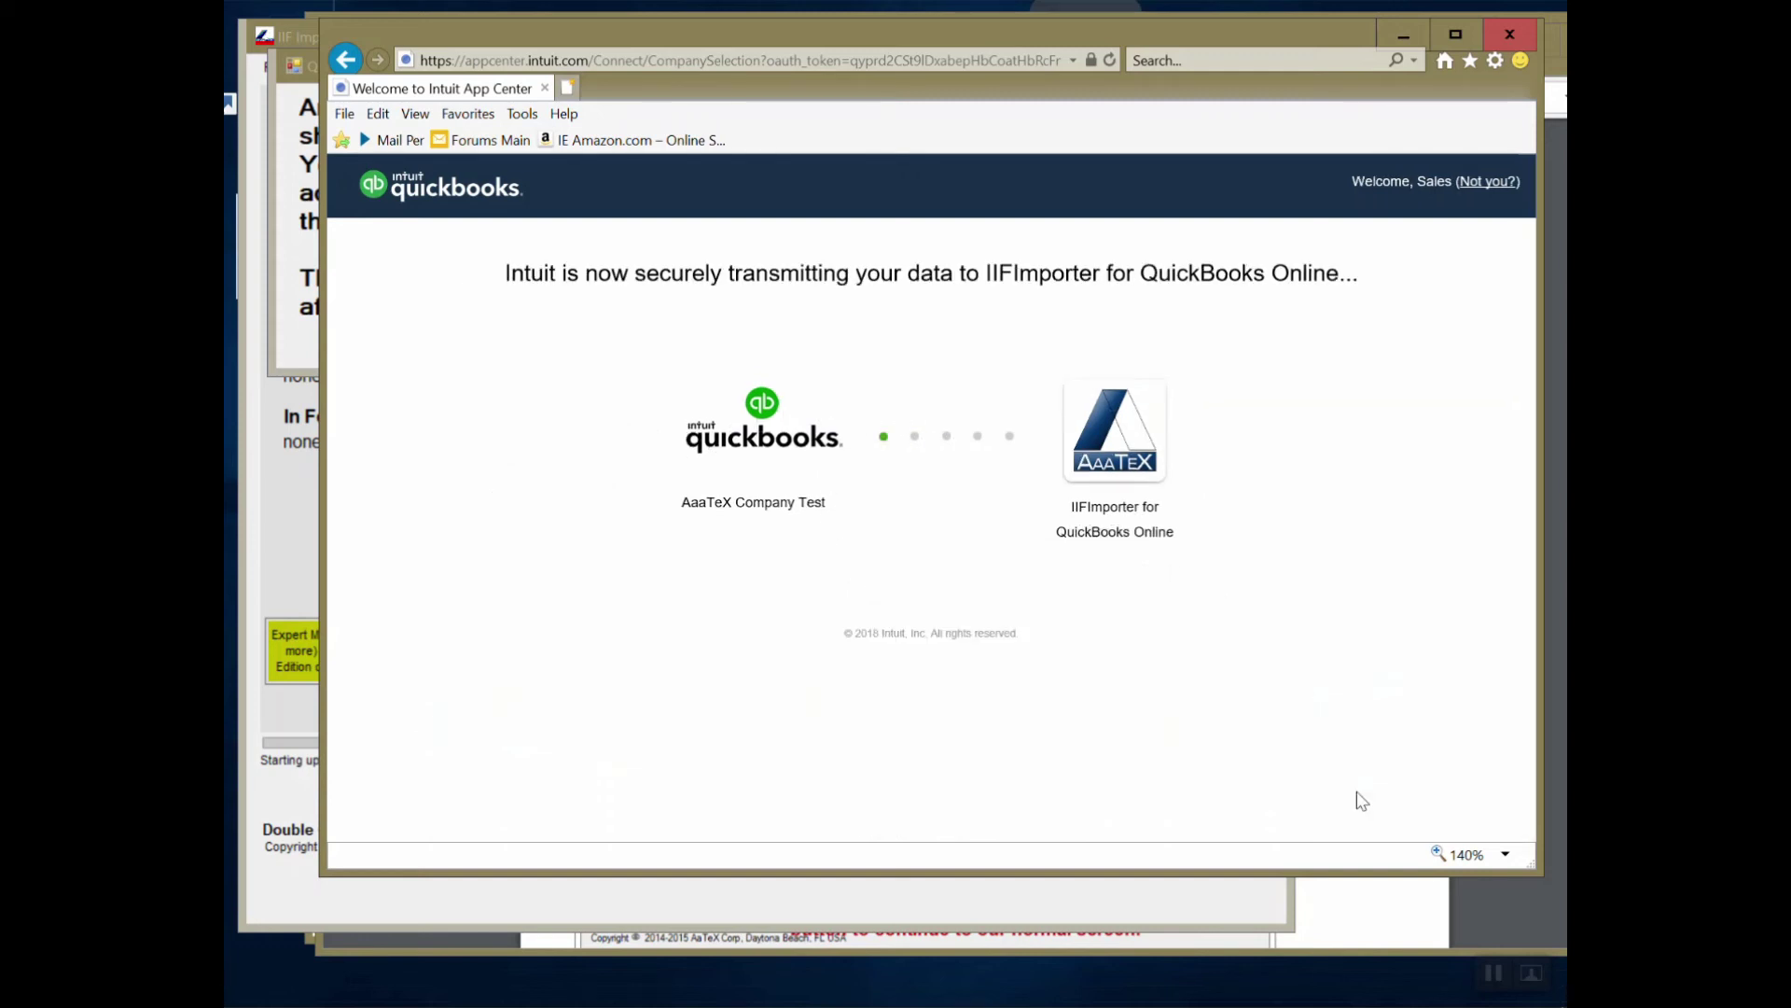